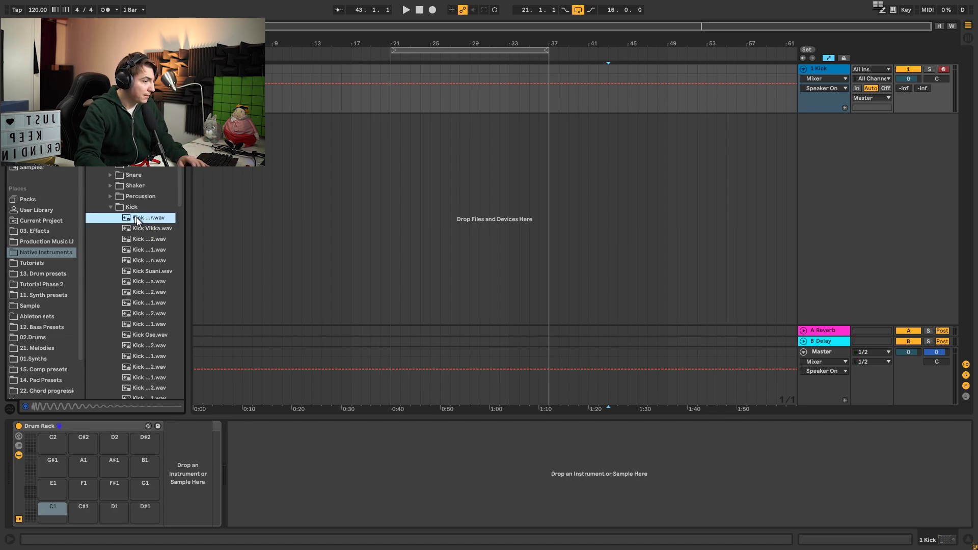
Step: Audition the kick samples in the Kick folder from Kick Wolver.wav down to Kick Suani.wav
{"action": "key", "text": "Down"}
{"action": "key", "text": "Down"}
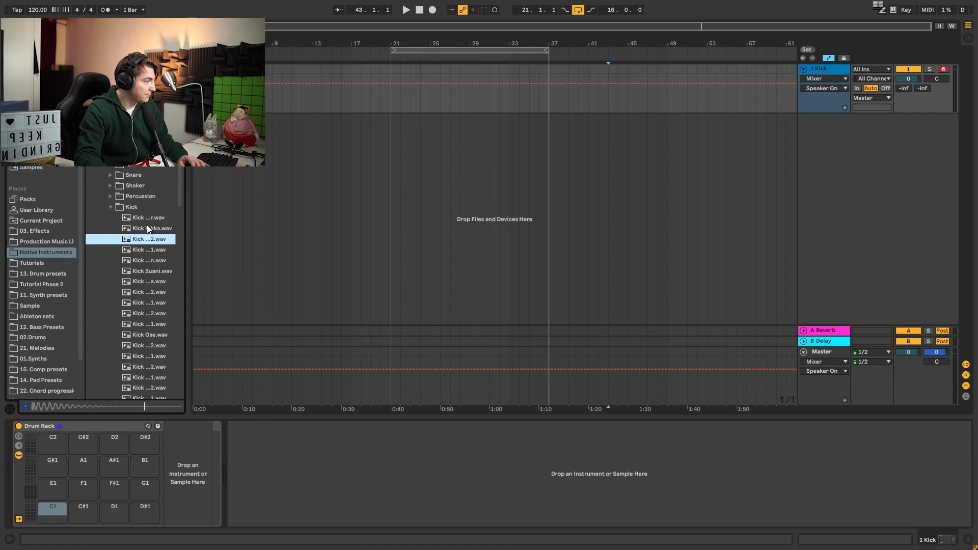
{"action": "key", "text": "Down"}
{"action": "key", "text": "Up"}
{"action": "key", "text": "Down"}
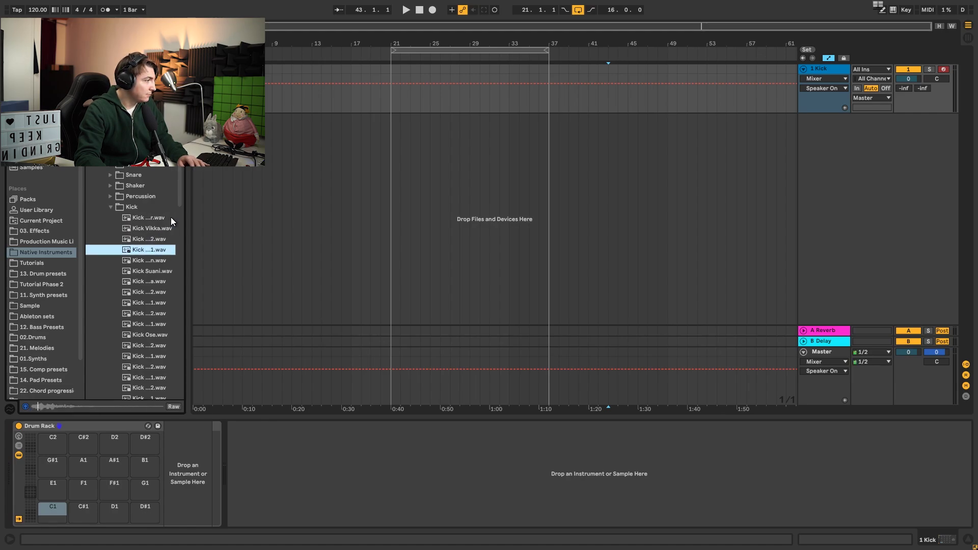
{"action": "key", "text": "Down"}
{"action": "key", "text": "Up"}
{"action": "key", "text": "Down"}
{"action": "key", "text": "Down"}
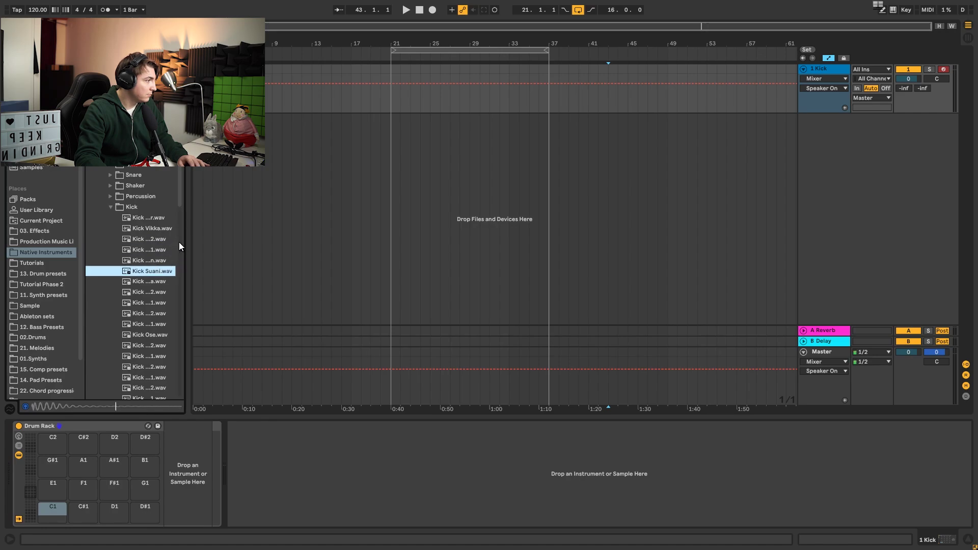
Step: Widen the browser to show full sample names and audition the kicks from Kick Vienne 2.wav to Kick Ose.wav
{"action": "left_click_drag", "start_coordinate": [189, 241], "coordinate": [235, 243]}
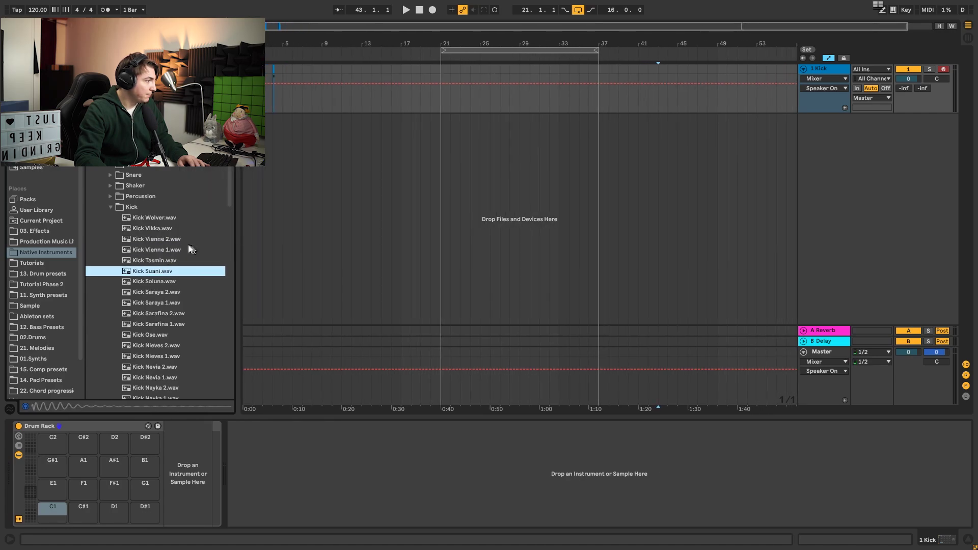
{"action": "left_click", "coordinate": [169, 239]}
{"action": "key", "text": "Down"}
{"action": "key", "text": "Down"}
{"action": "key", "text": "Down"}
{"action": "key", "text": "Down"}
{"action": "key", "text": "Down"}
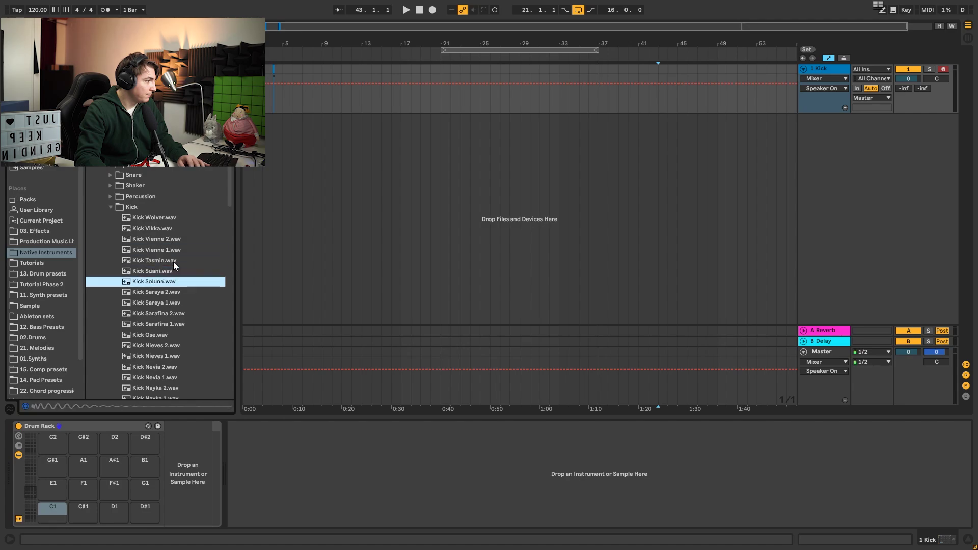
{"action": "key", "text": "Down"}
{"action": "key", "text": "Down"}
{"action": "key", "text": "Down"}
{"action": "key", "text": "Down"}
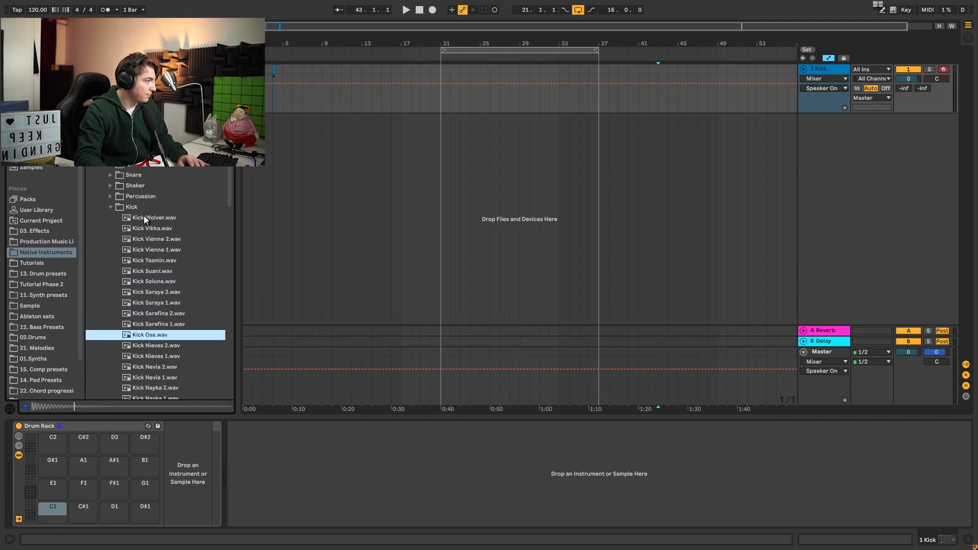
Step: Compare the Vikka and Vienne kicks and load Kick Vienne 2.wav onto the Drum Rack's C1 pad
{"action": "left_click", "coordinate": [153, 227]}
{"action": "left_click", "coordinate": [160, 239]}
{"action": "key", "text": "Down"}
{"action": "key", "text": "Up"}
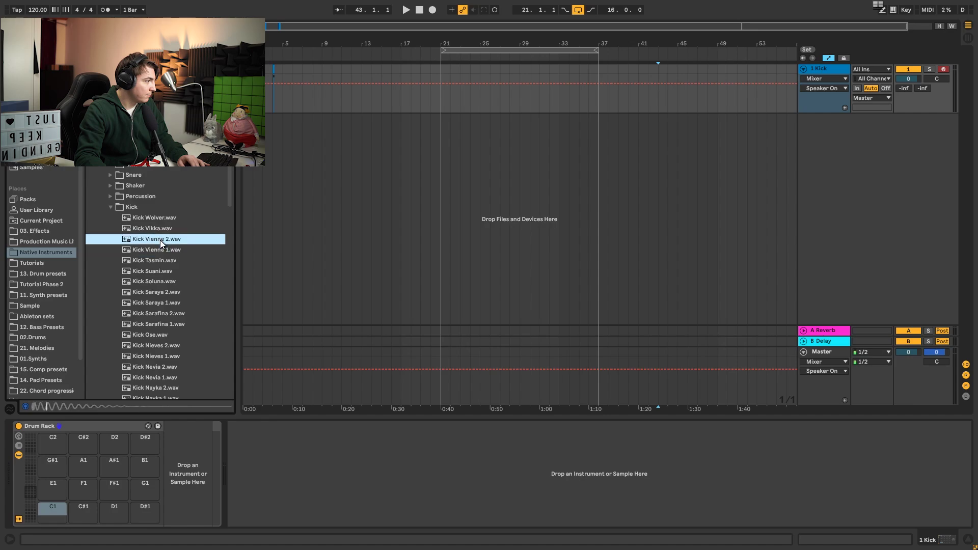
{"action": "left_click_drag", "start_coordinate": [158, 240], "coordinate": [39, 519]}
{"action": "left_click_drag", "start_coordinate": [58, 473], "coordinate": [53, 509]}
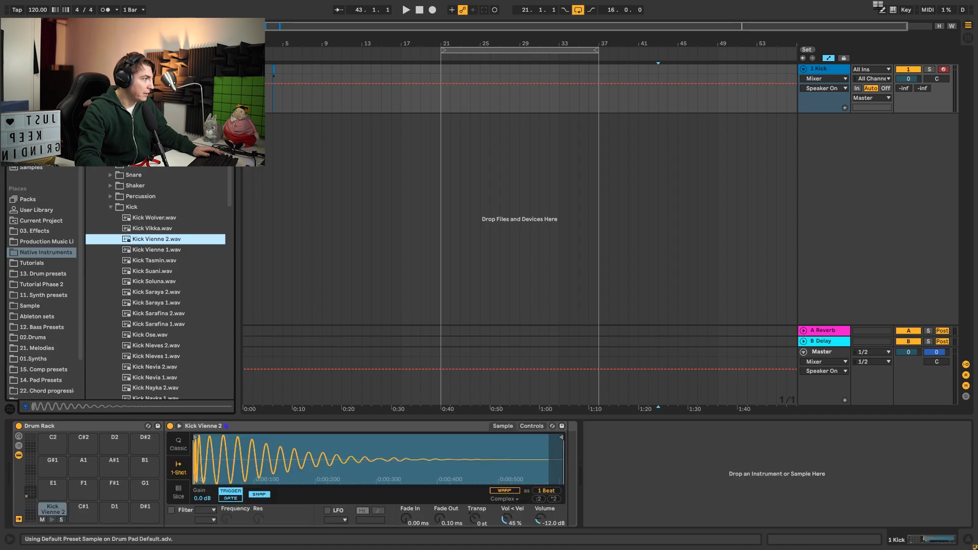
Step: Place the two-bar Bass clip at bar 21 of the Kick track and shorten the loop to its two bars, previewing playback
{"action": "left_click_drag", "start_coordinate": [253, 69], "coordinate": [450, 69]}
{"action": "key", "text": "space"}
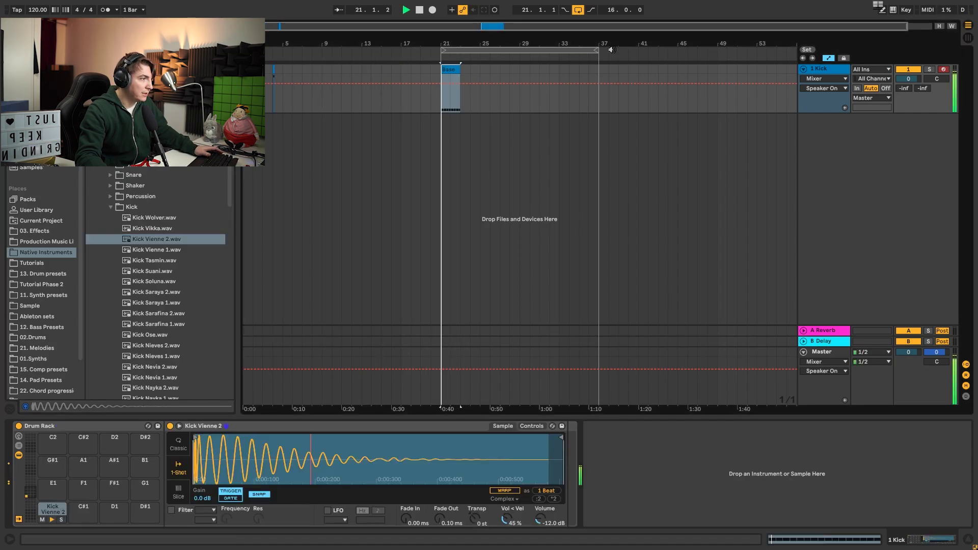
{"action": "left_click_drag", "start_coordinate": [599, 49], "coordinate": [473, 69]}
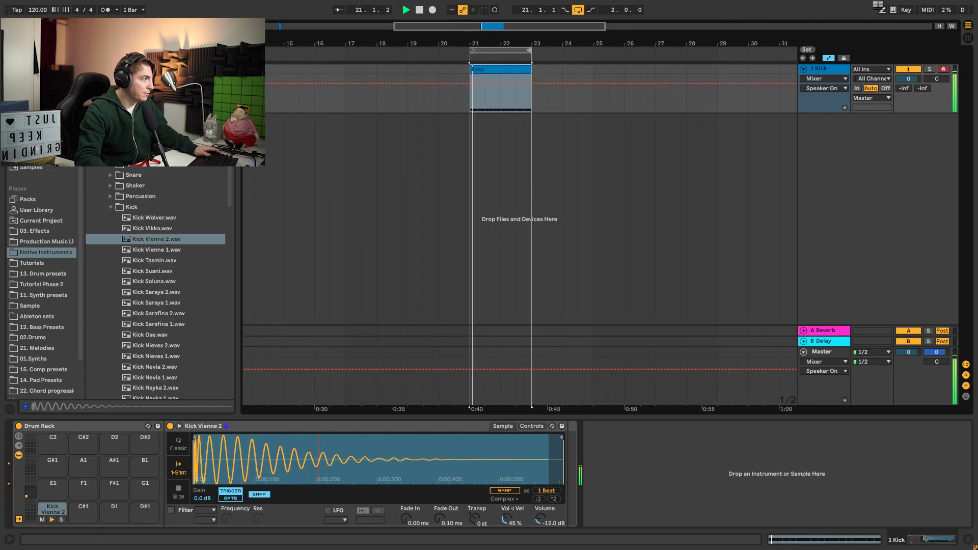
{"action": "left_click_drag", "start_coordinate": [238, 82], "coordinate": [227, 83]}
{"action": "key", "text": "space"}
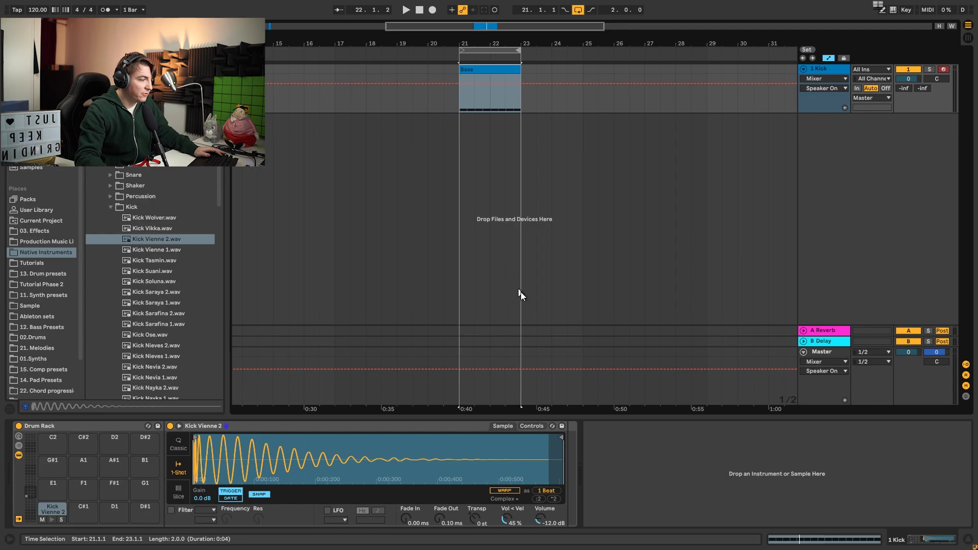
Step: Add an EQ Eight to the Kick track, with the high cut at 2.78 kHz and the low cut at 23.5 Hz
{"action": "key", "text": "ctrl+f"}
{"action": "type", "text": "eq"}
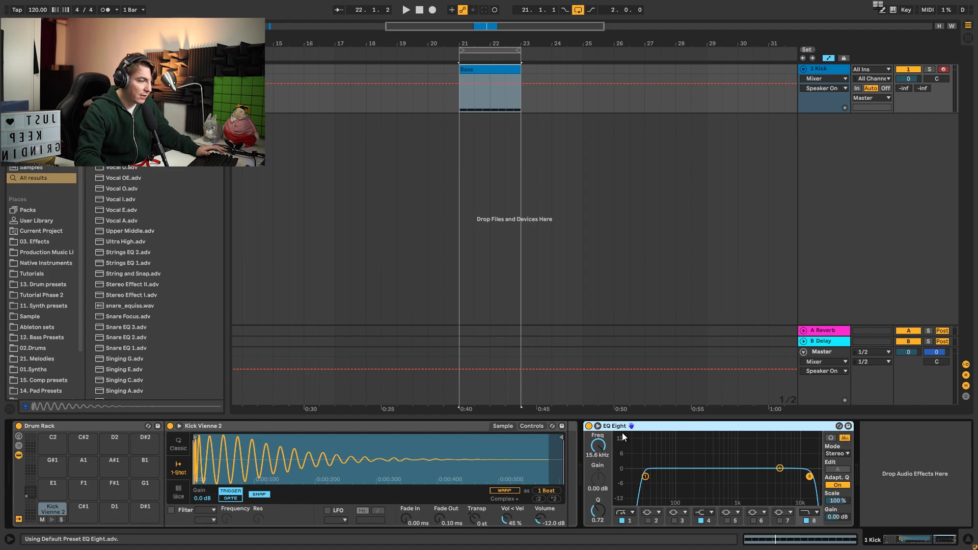
{"action": "key", "text": "space"}
{"action": "left_click_drag", "start_coordinate": [809, 477], "coordinate": [764, 479]}
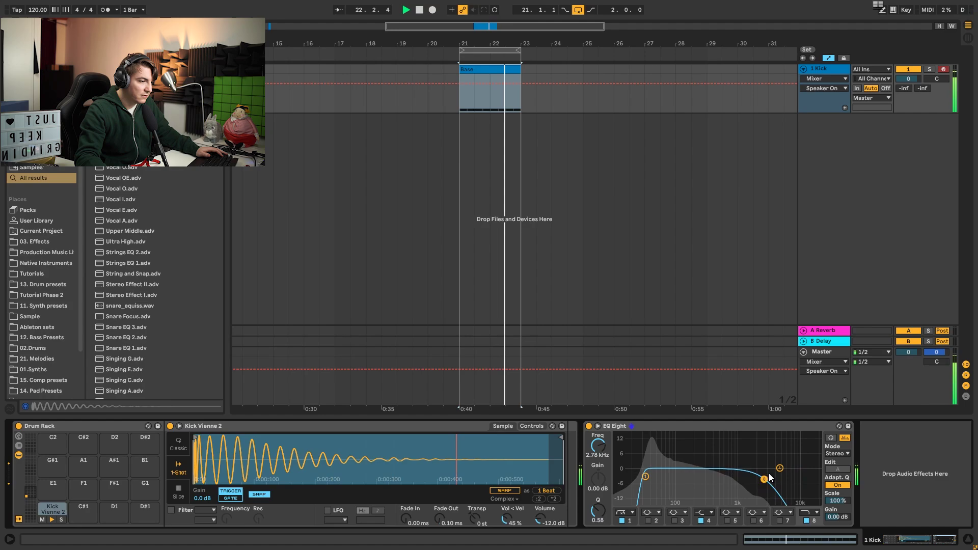
{"action": "left_click", "coordinate": [645, 476]}
{"action": "left_click_drag", "start_coordinate": [645, 477], "coordinate": [639, 476]}
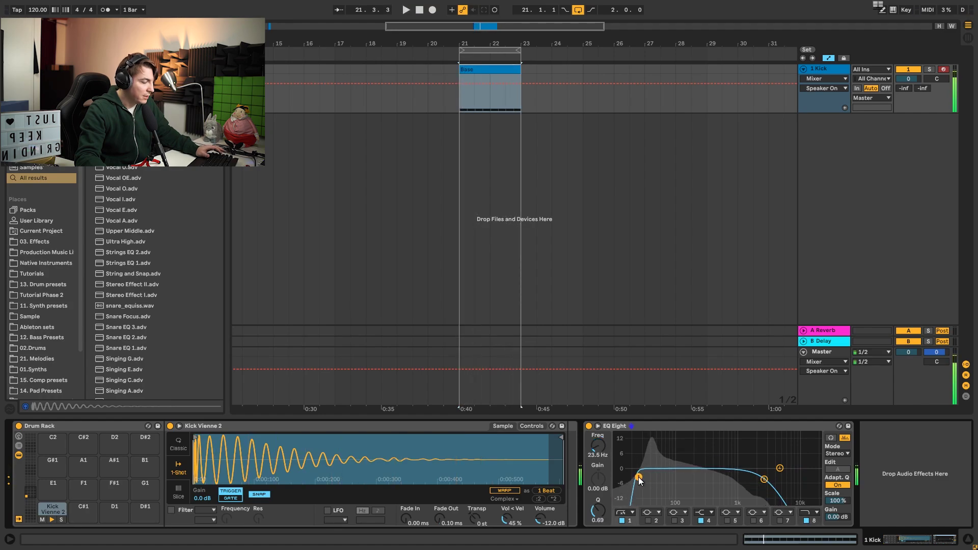
{"action": "key", "text": "space"}
Step: Find the Limiter in the browser and add it after the EQ Eight on the Kick track
{"action": "key", "text": "ctrl+f"}
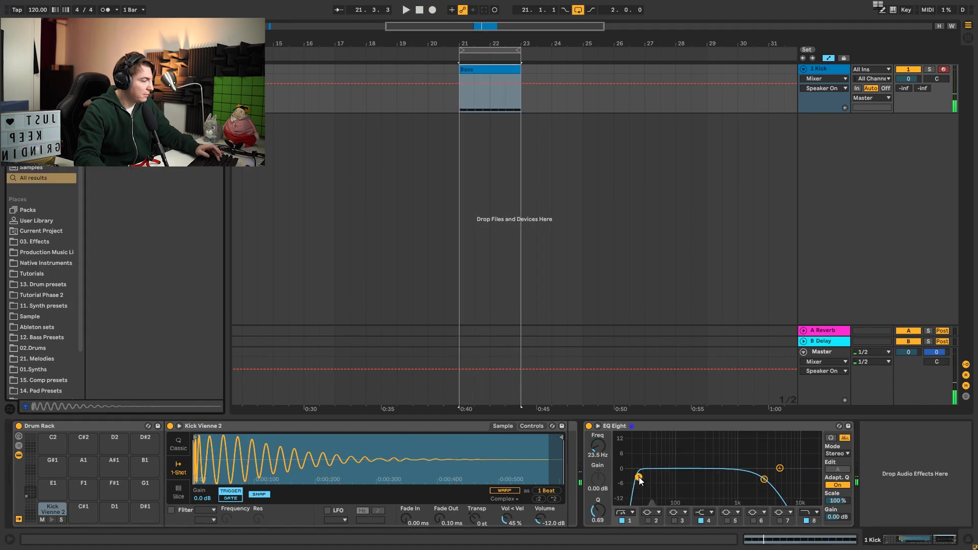
{"action": "type", "text": "limiter"}
{"action": "left_click", "coordinate": [971, 474]}
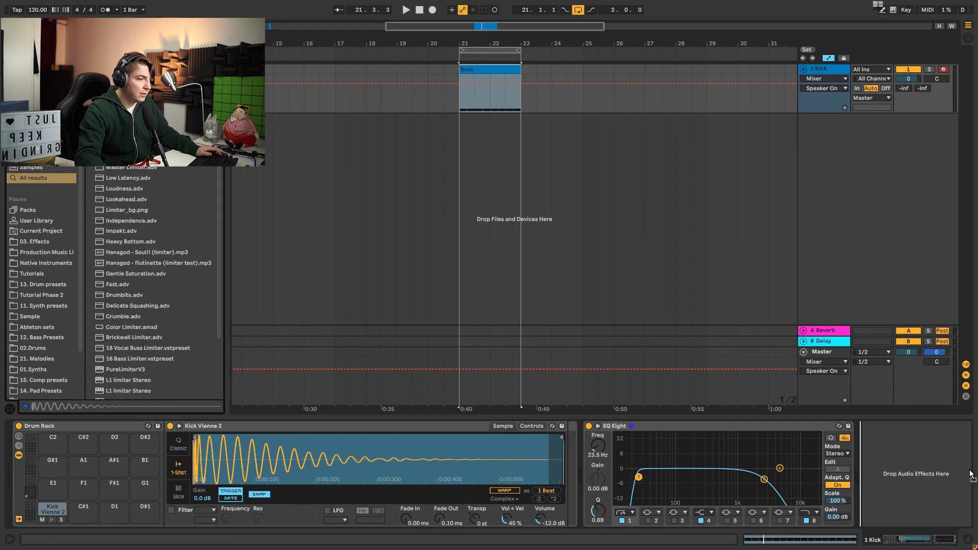
{"action": "left_click_drag", "start_coordinate": [959, 472], "coordinate": [955, 470]}
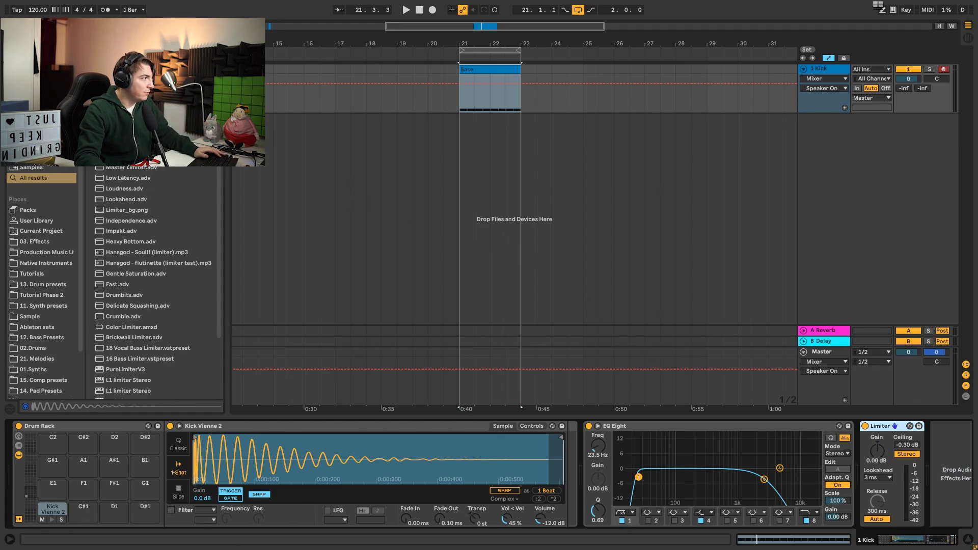
Step: Insert a Compressor between the EQ Eight and the Limiter on the Kick track
{"action": "key", "text": "ctrl+f"}
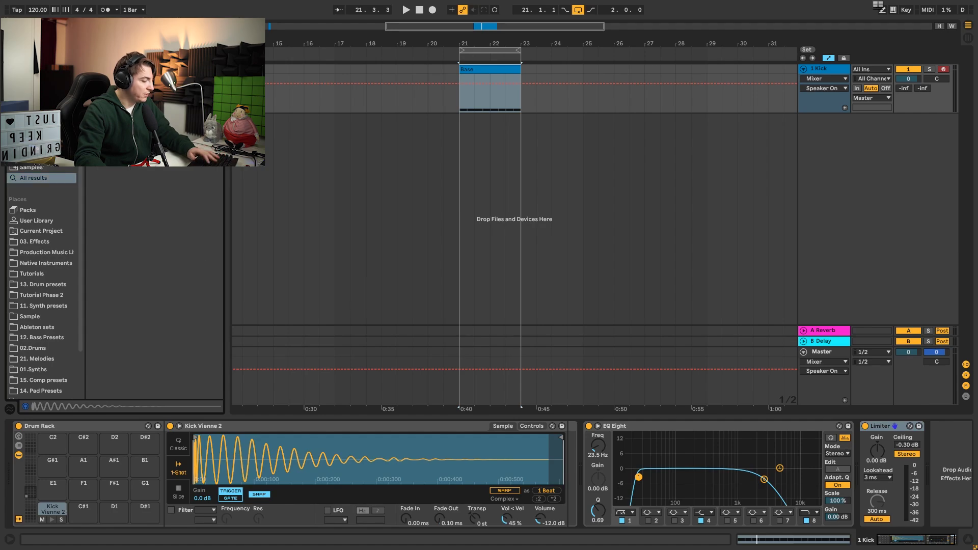
{"action": "type", "text": "s"}
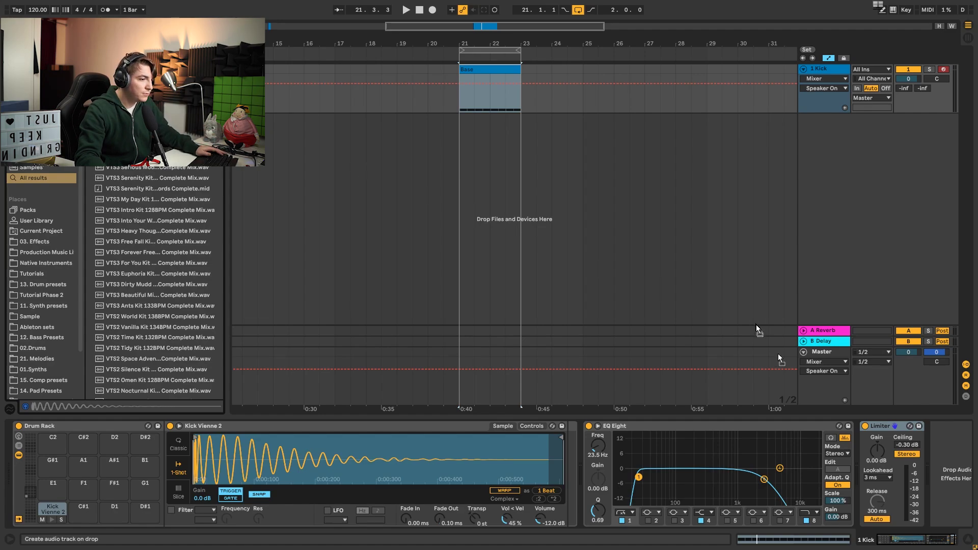
{"action": "left_click_drag", "start_coordinate": [778, 353], "coordinate": [848, 450]}
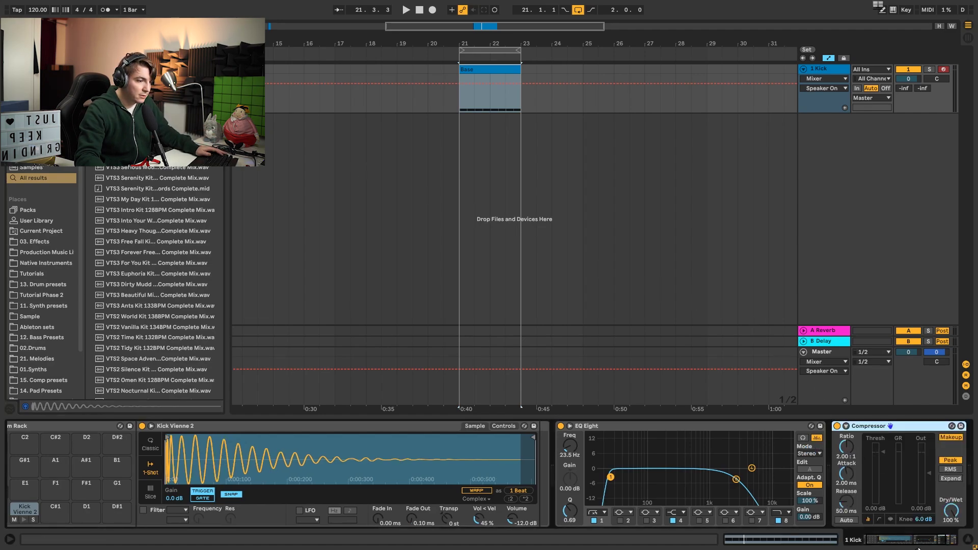
Step: Set the Limiter's ceiling to -6.38 dB and, during playback, its gain to 0.80 dB
{"action": "left_click_drag", "start_coordinate": [918, 548], "coordinate": [970, 549]}
{"action": "left_click_drag", "start_coordinate": [897, 449], "coordinate": [896, 485]}
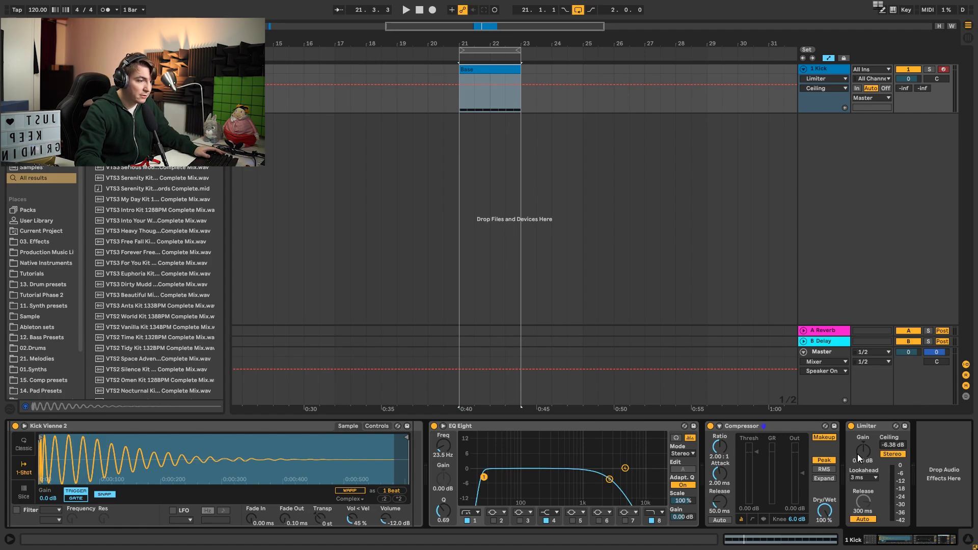
{"action": "key", "text": "space"}
{"action": "left_click_drag", "start_coordinate": [858, 454], "coordinate": [858, 450]}
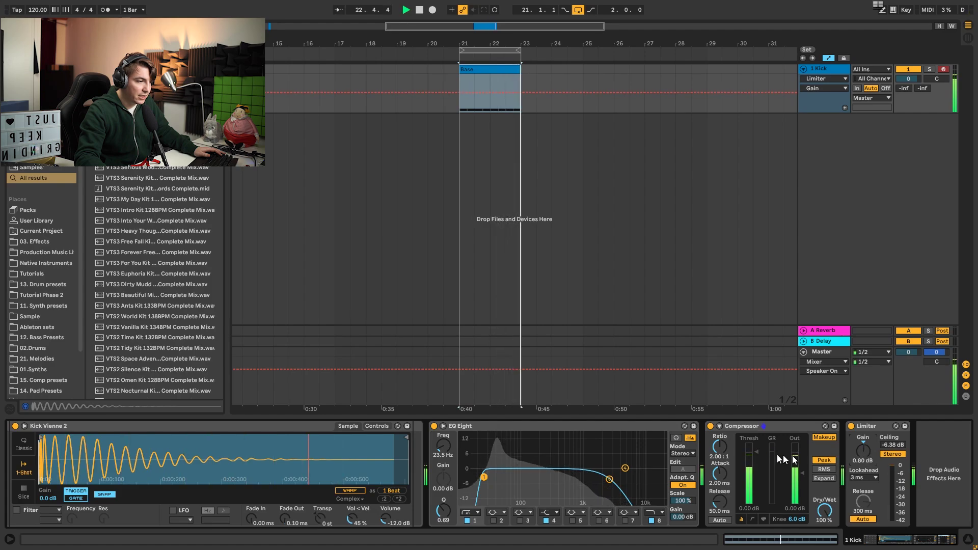
Step: Turn off the Compressor's Makeup and lower its threshold to -12.7 dB
{"action": "left_click", "coordinate": [824, 437]}
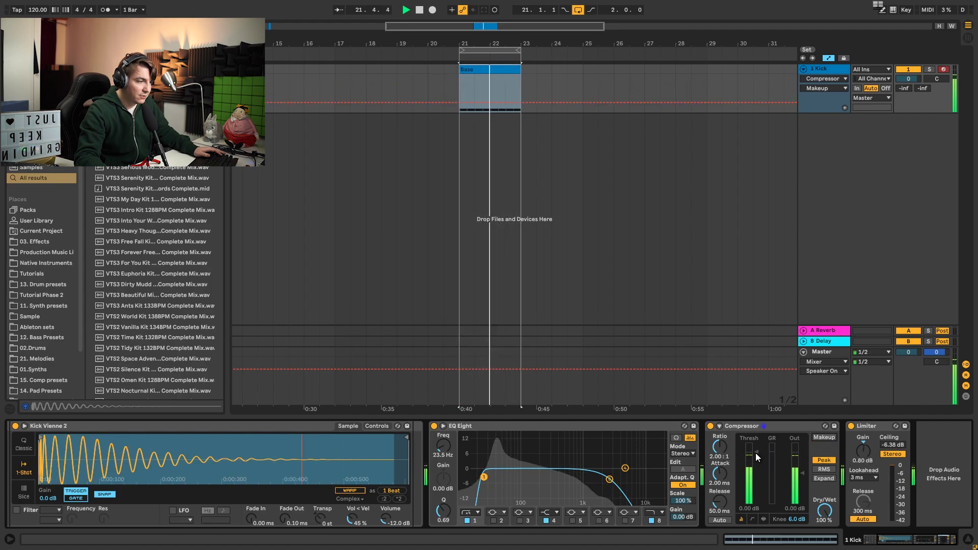
{"action": "left_click_drag", "start_coordinate": [756, 453], "coordinate": [756, 473]}
Step: Place a second EQ Eight after the Limiter and cut its band 3 by 7.31 dB at 337 Hz with a Q of 2.20
{"action": "left_click_drag", "start_coordinate": [588, 424], "coordinate": [816, 482]}
{"action": "left_click", "coordinate": [788, 520]}
{"action": "left_click", "coordinate": [788, 520]}
{"action": "left_click_drag", "start_coordinate": [710, 511], "coordinate": [710, 519]}
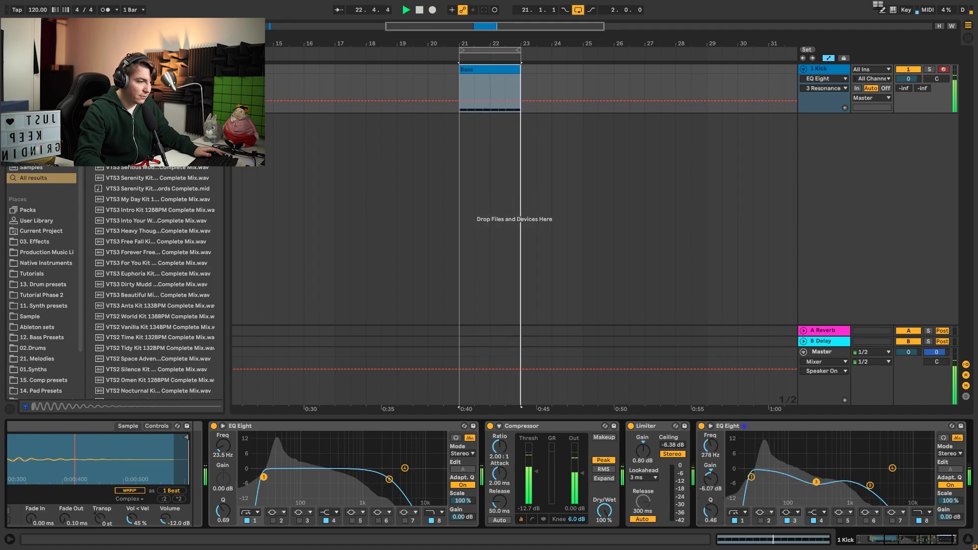
{"action": "mouse_move", "coordinate": [816, 482]}
{"action": "left_mouse_down"}
{"action": "mouse_move", "coordinate": [816, 464]}
{"action": "mouse_move", "coordinate": [810, 483]}
{"action": "mouse_move", "coordinate": [833, 485]}
{"action": "mouse_move", "coordinate": [810, 485]}
{"action": "mouse_move", "coordinate": [830, 481]}
{"action": "mouse_move", "coordinate": [831, 452]}
{"action": "mouse_move", "coordinate": [829, 490]}
{"action": "mouse_move", "coordinate": [821, 485]}
{"action": "left_mouse_up"}
{"action": "key", "text": "space"}
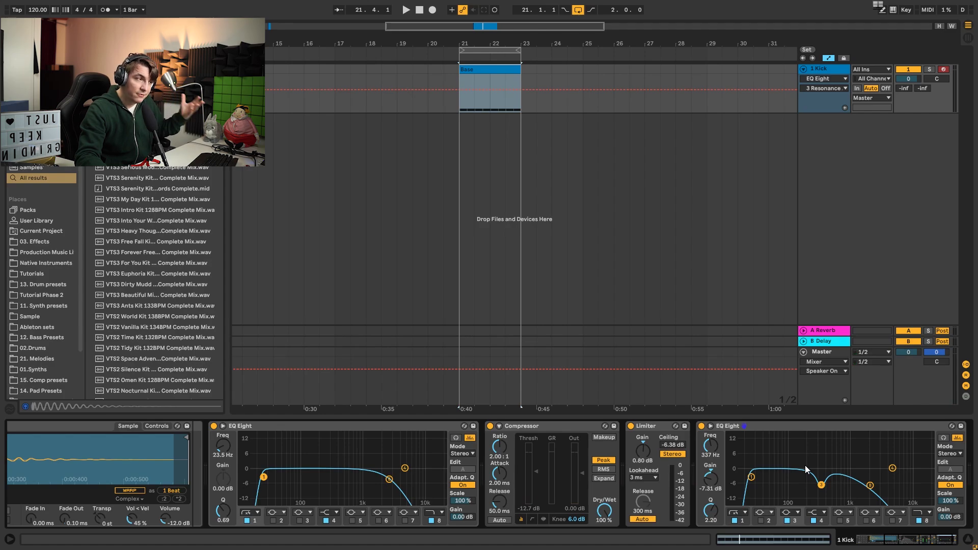
Step: Create an audio track below the Kick track and take its input from 1 Kick, Post FX
{"action": "left_click", "coordinate": [828, 68]}
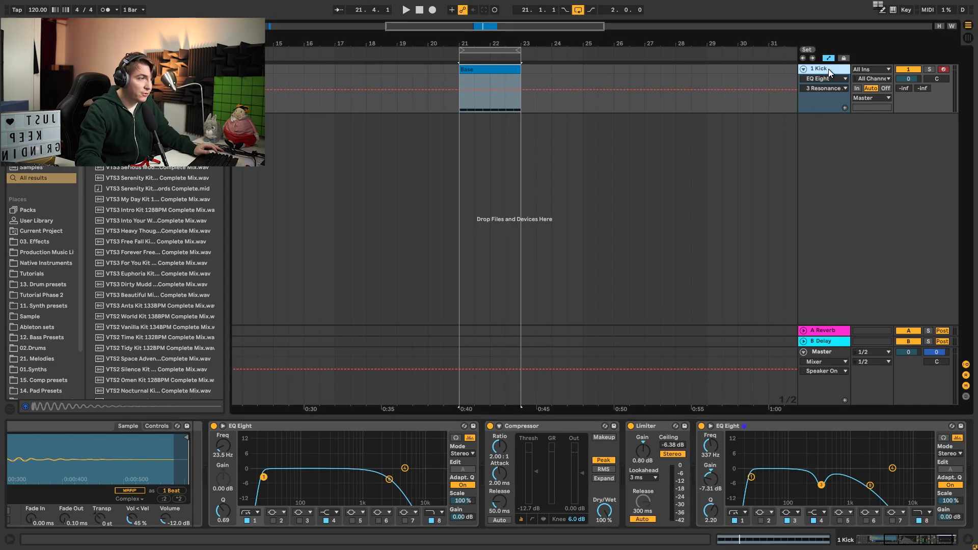
{"action": "key", "text": "ctrl+t"}
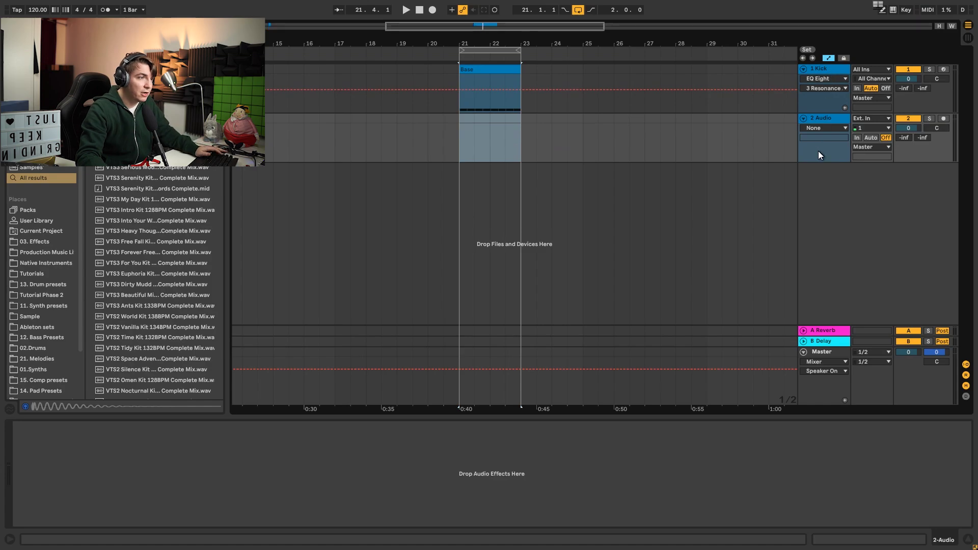
{"action": "left_click", "coordinate": [860, 127]}
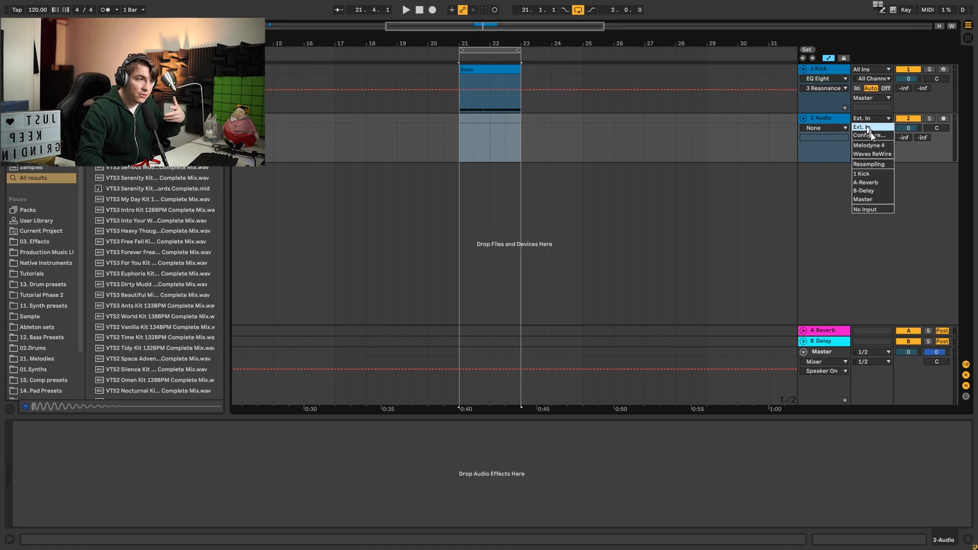
{"action": "left_click", "coordinate": [862, 174]}
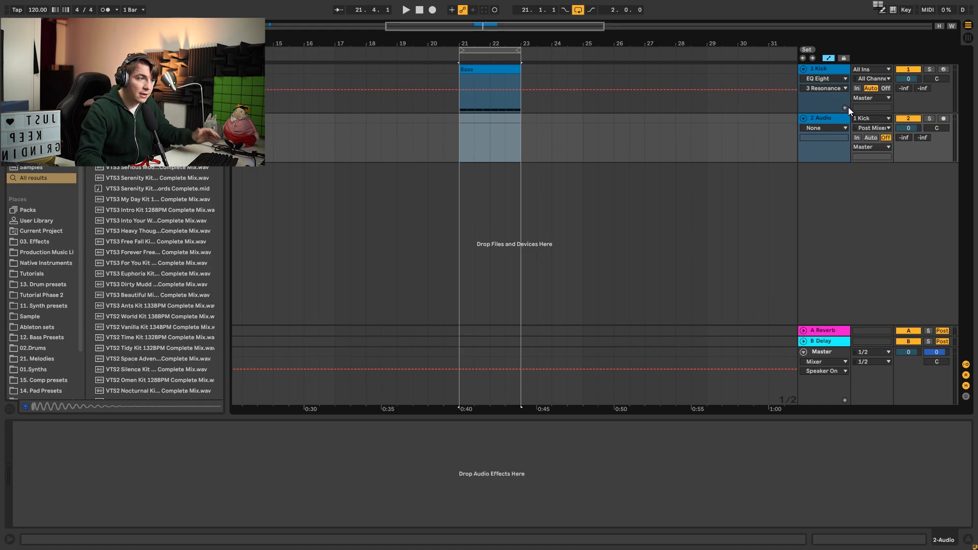
{"action": "left_click", "coordinate": [868, 128]}
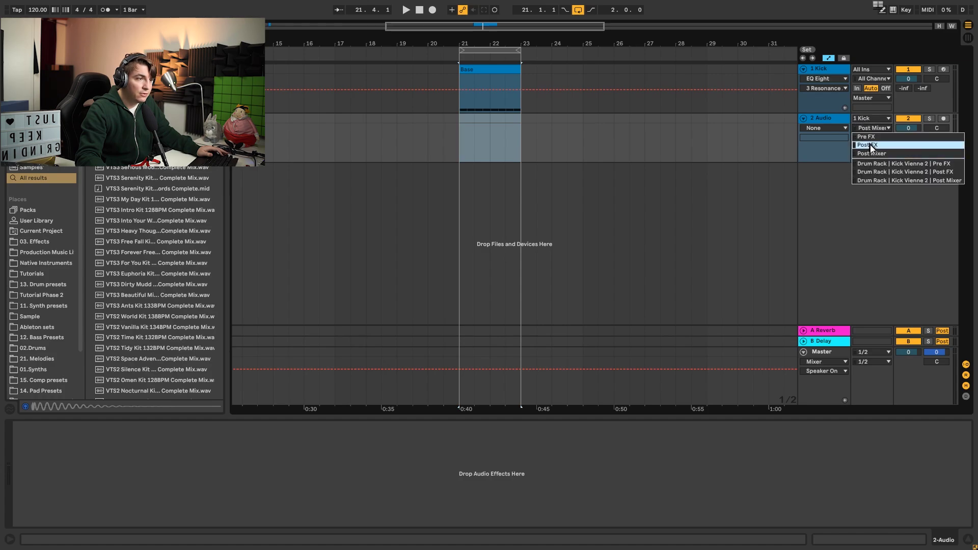
{"action": "left_click", "coordinate": [872, 148]}
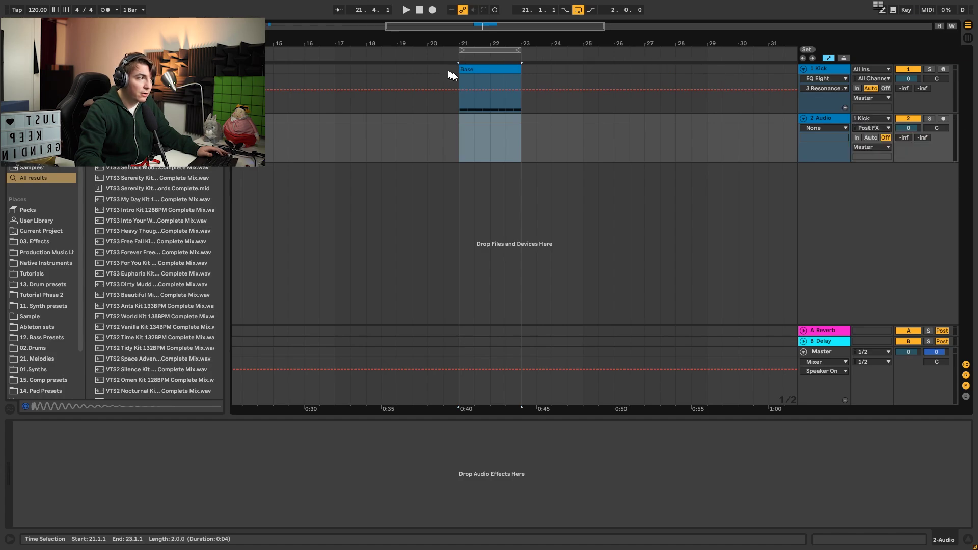
Step: Set the monitoring of the 2 Audio track to In
{"action": "left_click", "coordinate": [814, 74]}
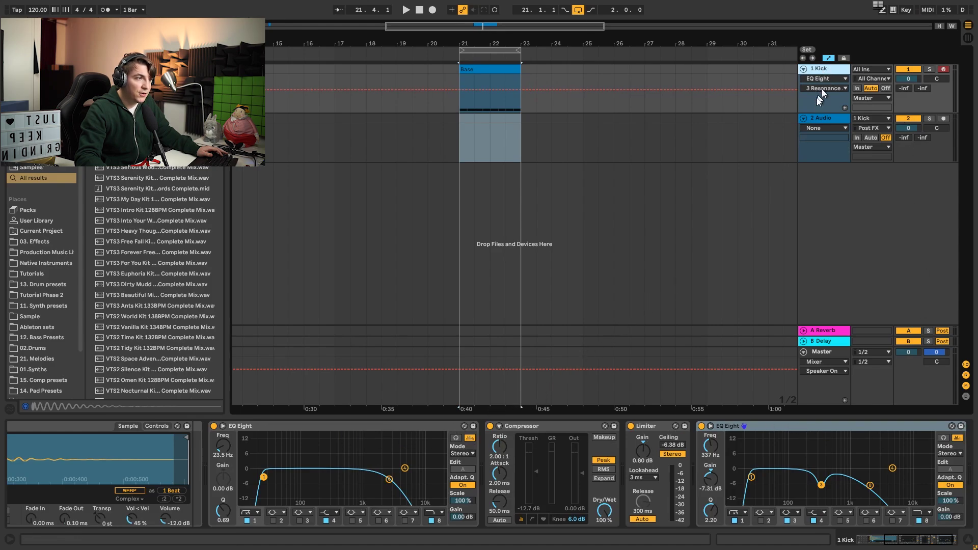
{"action": "left_click", "coordinate": [817, 118]}
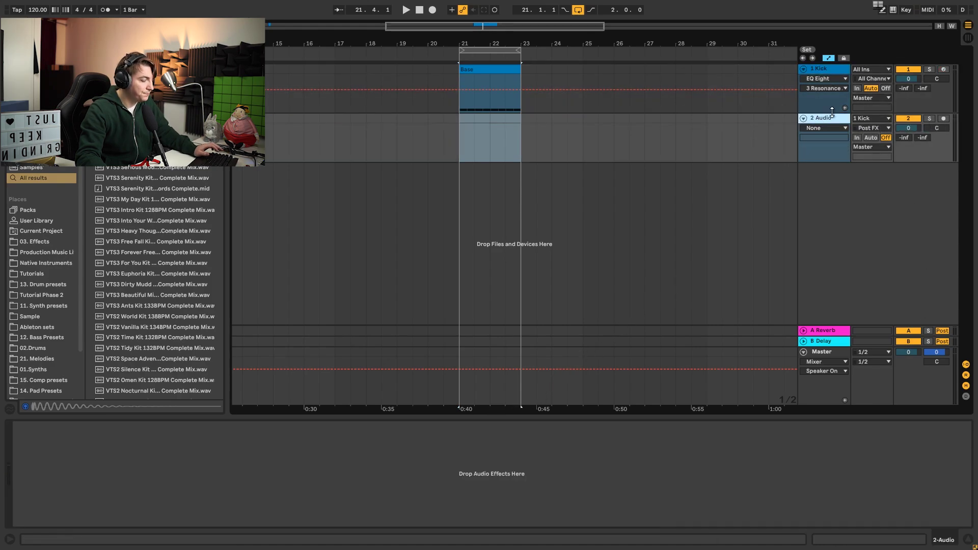
{"action": "left_click", "coordinate": [857, 138]}
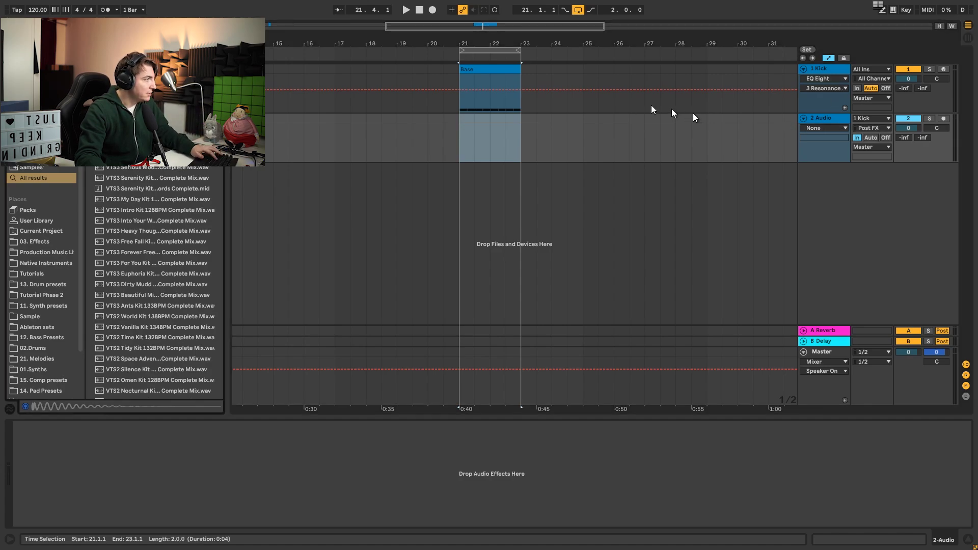
Step: Add a Delay to the 2 Audio track and set its synced time to 1 sixteenth
{"action": "key", "text": "ctrl+f"}
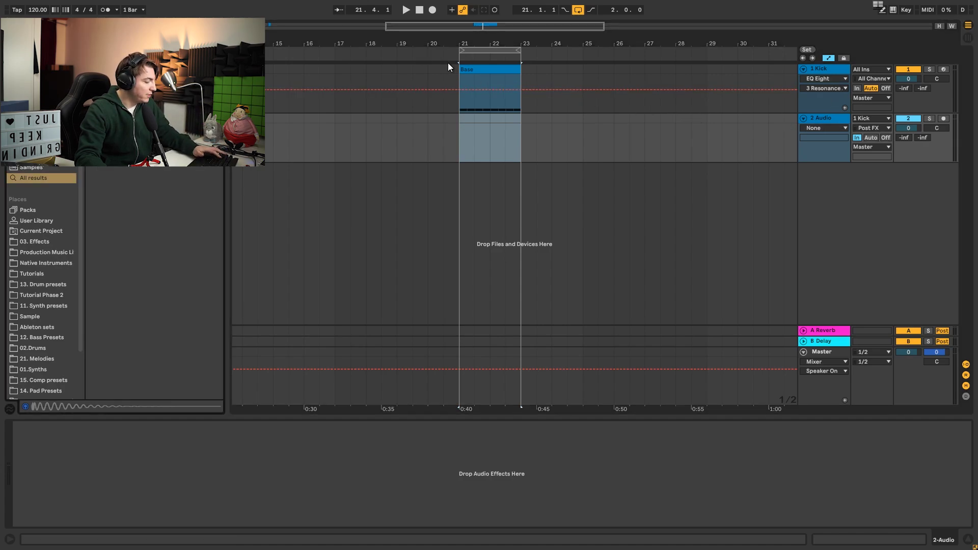
{"action": "type", "text": "delay"}
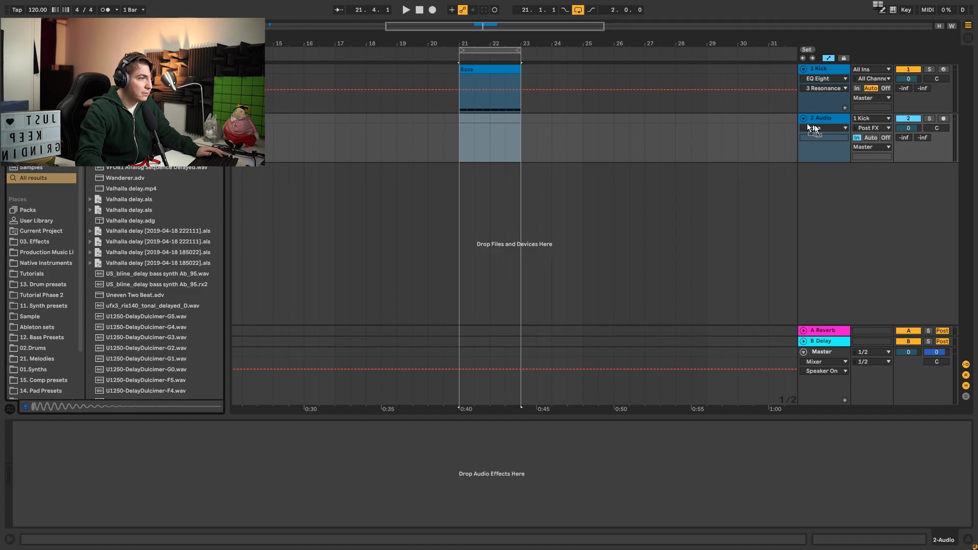
{"action": "left_click_drag", "start_coordinate": [822, 118], "coordinate": [797, 124]}
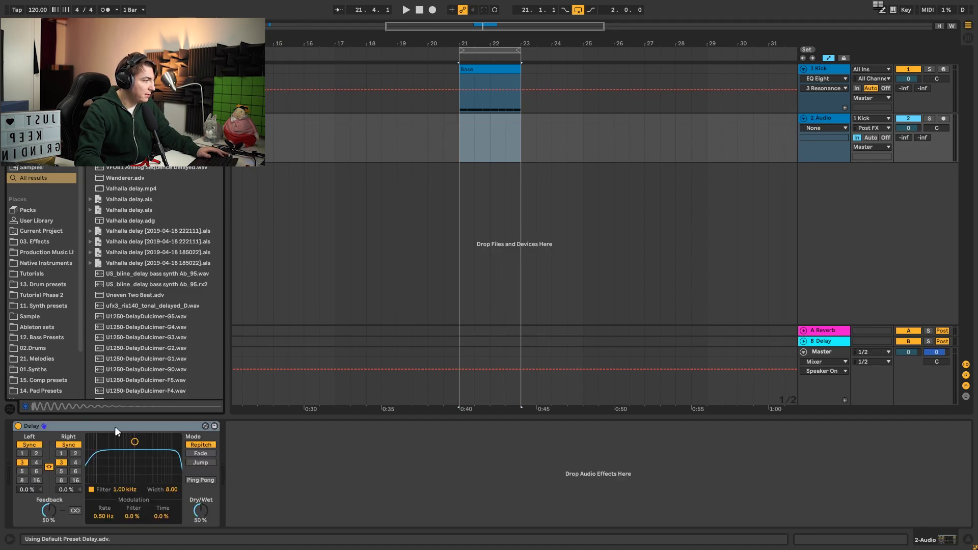
{"action": "left_click_drag", "start_coordinate": [133, 445], "coordinate": [135, 444]}
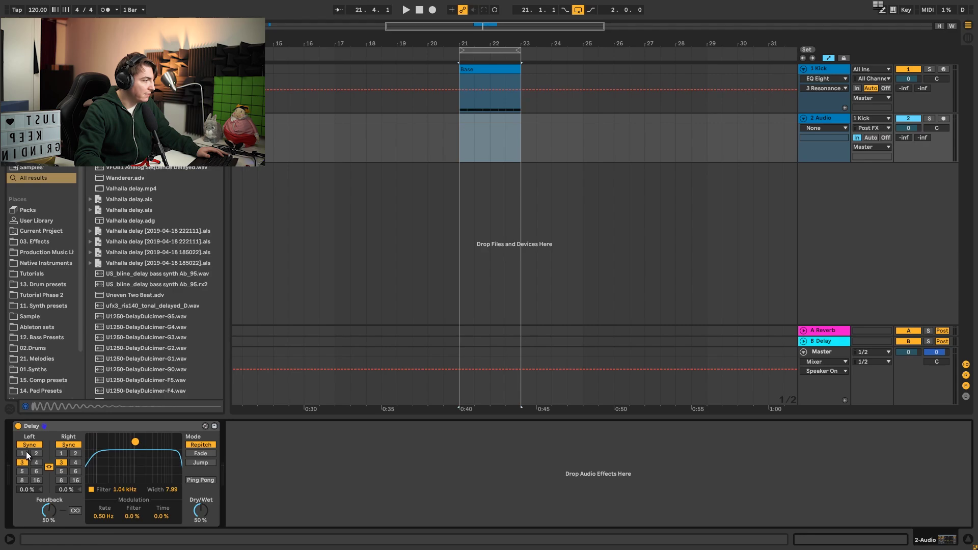
{"action": "left_click", "coordinate": [24, 453]}
Step: Set the Delay's filter to 50.0 Hz with a width of 3.18 while auditioning the loop
{"action": "key", "text": "space"}
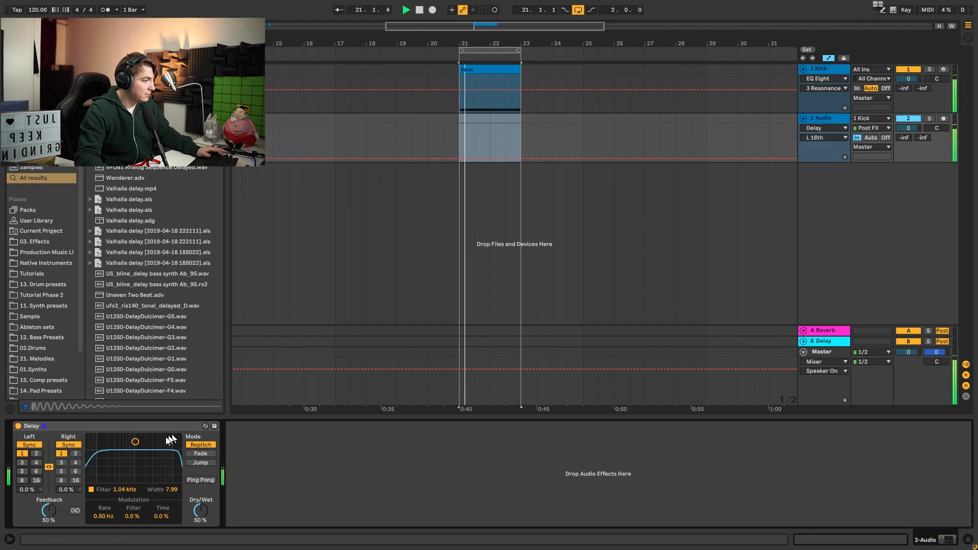
{"action": "left_click_drag", "start_coordinate": [135, 442], "coordinate": [92, 469]}
{"action": "key", "text": "space"}
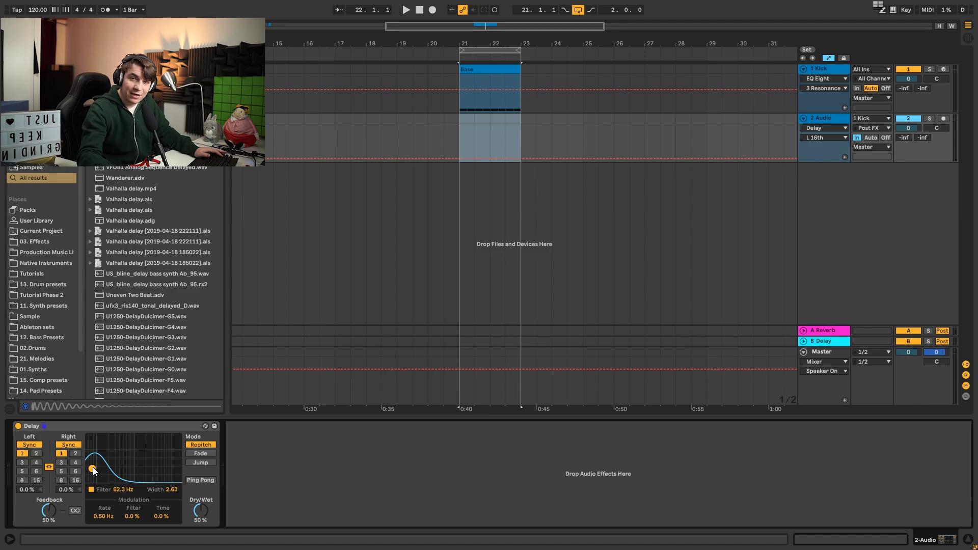
{"action": "key", "text": "space"}
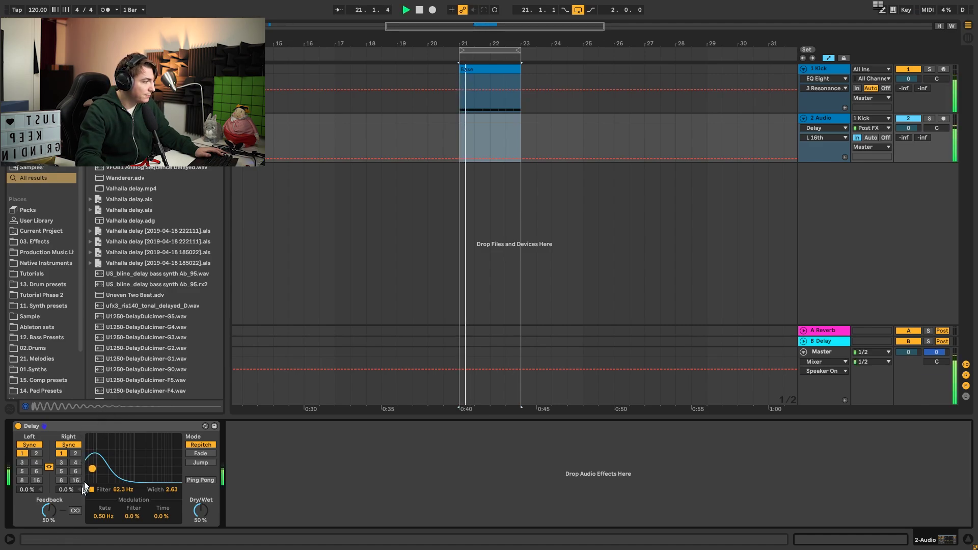
{"action": "left_click_drag", "start_coordinate": [92, 469], "coordinate": [89, 465]}
{"action": "key", "text": "space"}
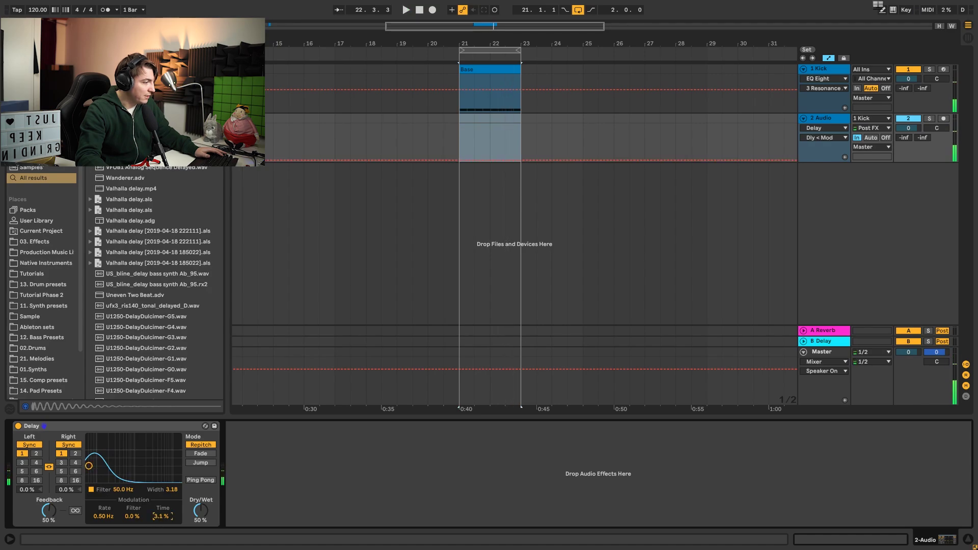
Step: Set the Delay's time modulation to 11 % and its feedback to 0.0 %
{"action": "left_click_drag", "start_coordinate": [158, 519], "coordinate": [158, 519]}
{"action": "key", "text": "space"}
{"action": "left_click_drag", "start_coordinate": [49, 510], "coordinate": [49, 525]}
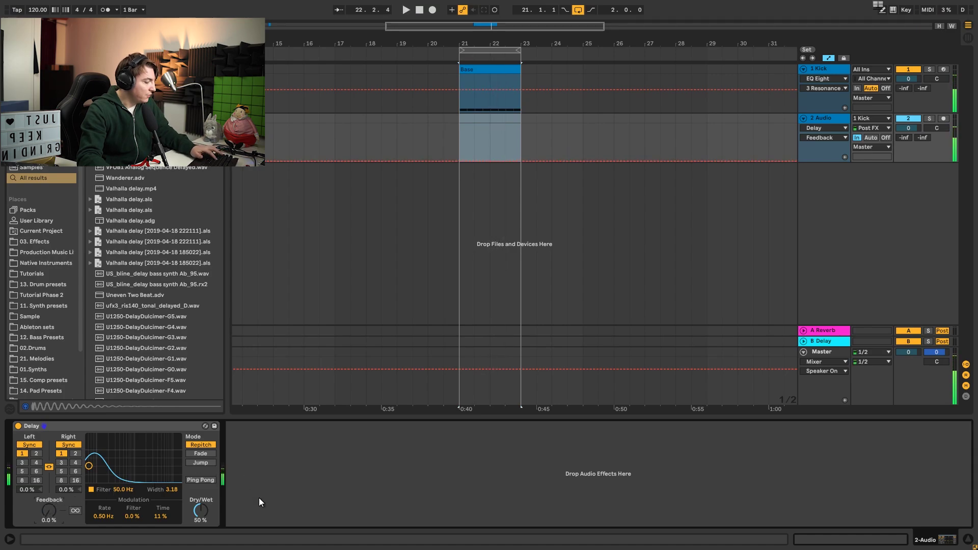
Step: Add a Compressor and a Limiter after the Delay on the 2 Audio track
{"action": "key", "text": "ctrl+f"}
{"action": "key", "text": "BackSpace"}
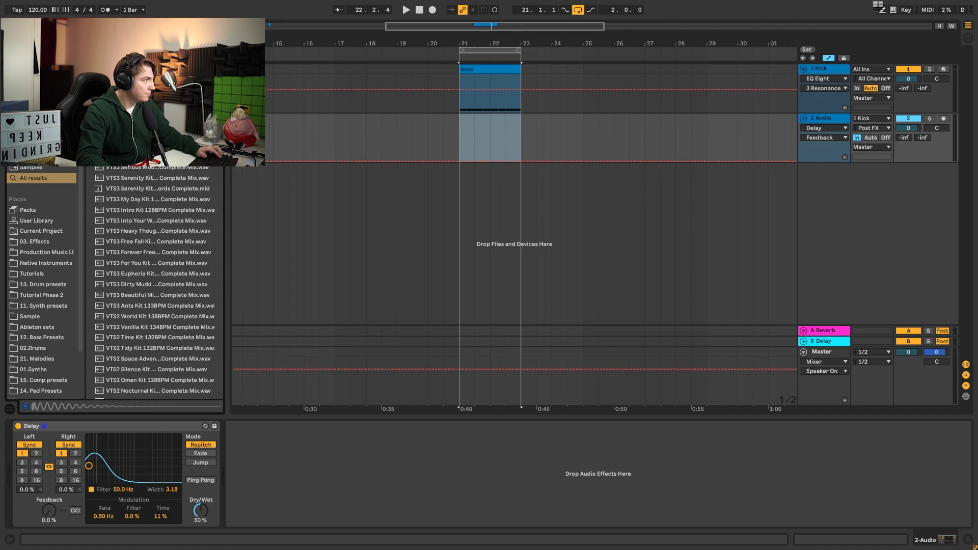
{"action": "key", "text": "Return"}
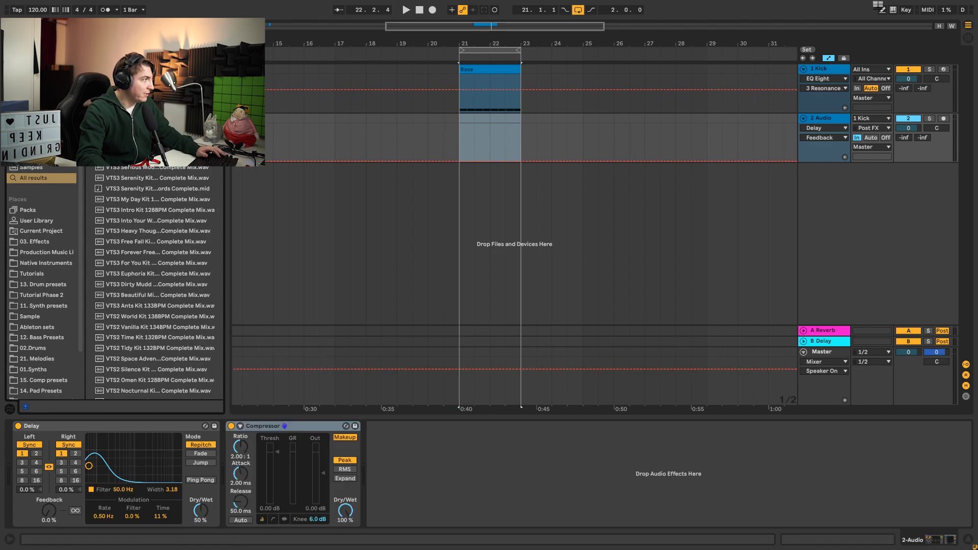
{"action": "key", "text": "ctrl+f"}
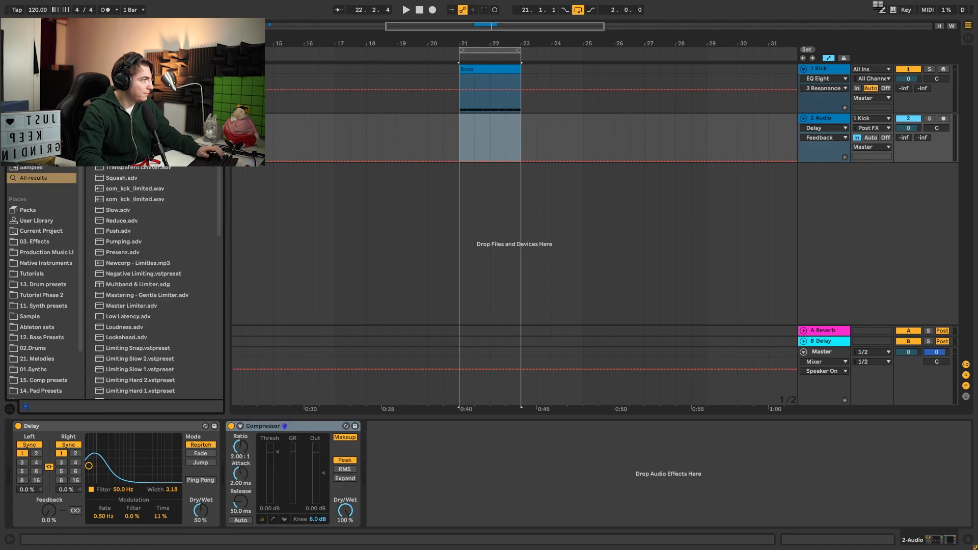
{"action": "key", "text": "Return"}
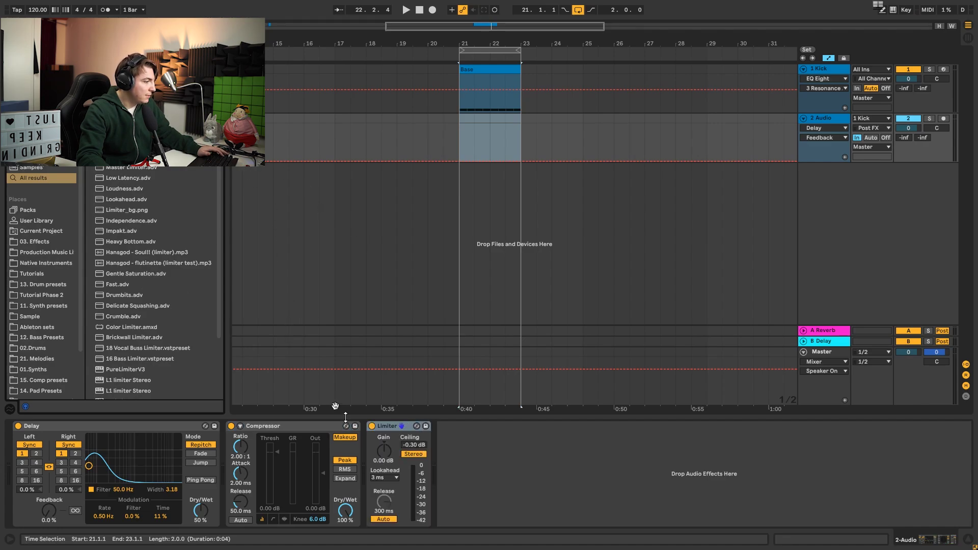
Step: Set the Limiter's gain to 2.70 dB and its ceiling to -9.56 dB
{"action": "key", "text": "space"}
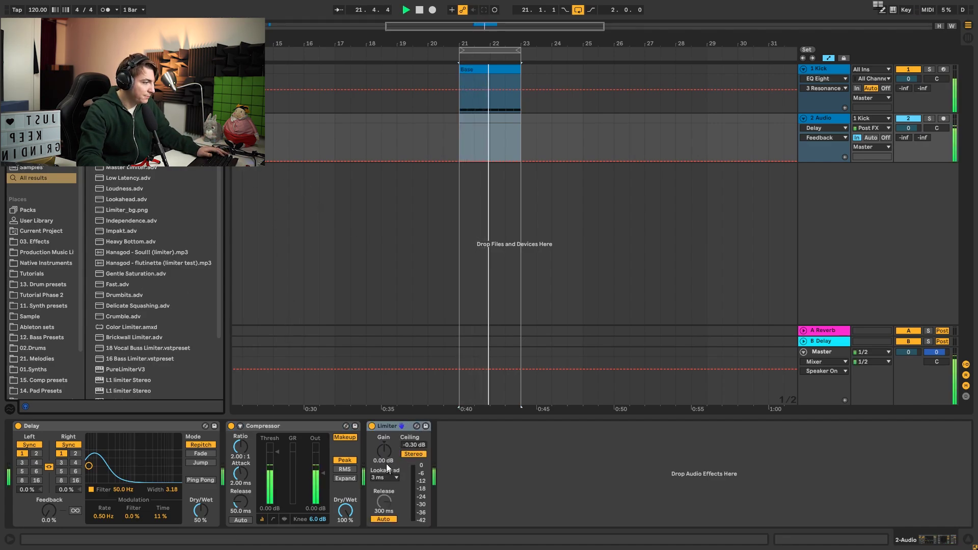
{"action": "left_click_drag", "start_coordinate": [413, 445], "coordinate": [413, 469]}
{"action": "mouse_move", "coordinate": [414, 445]}
{"action": "left_mouse_down"}
{"action": "mouse_move", "coordinate": [384, 444]}
{"action": "mouse_move", "coordinate": [414, 450]}
{"action": "left_mouse_up"}
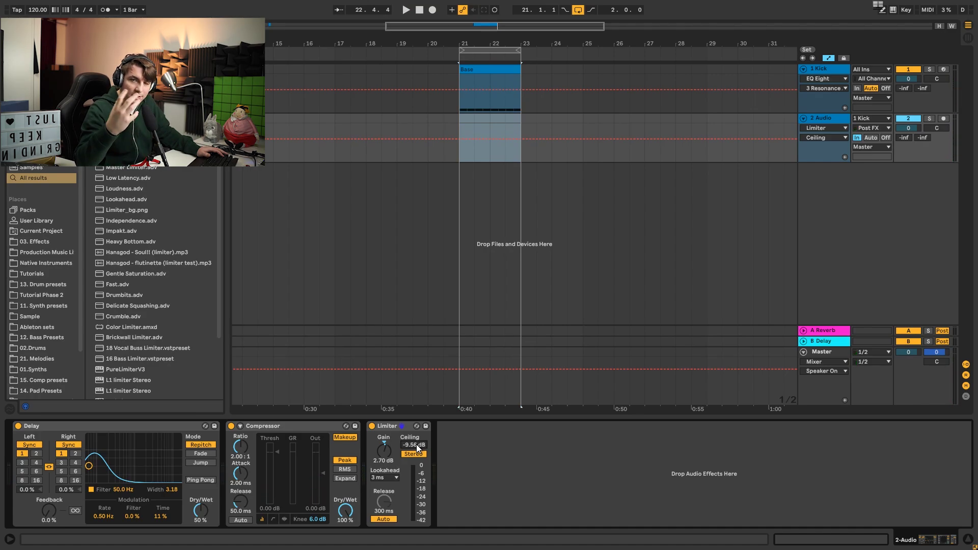
Step: Set the Compressor to a 2.86:1 ratio and a -13.1 dB threshold with Makeup off
{"action": "key", "text": "space"}
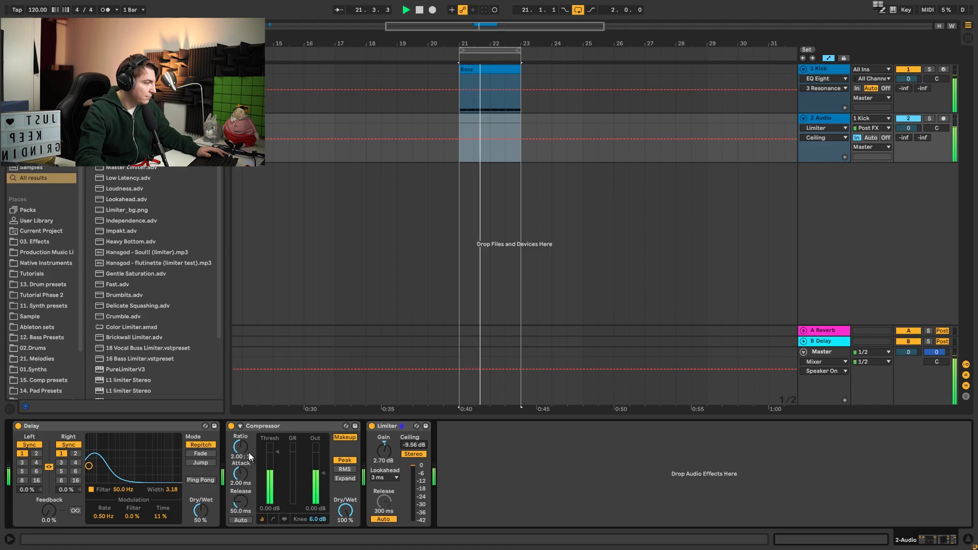
{"action": "left_click_drag", "start_coordinate": [245, 449], "coordinate": [277, 472]}
{"action": "left_click", "coordinate": [349, 438]}
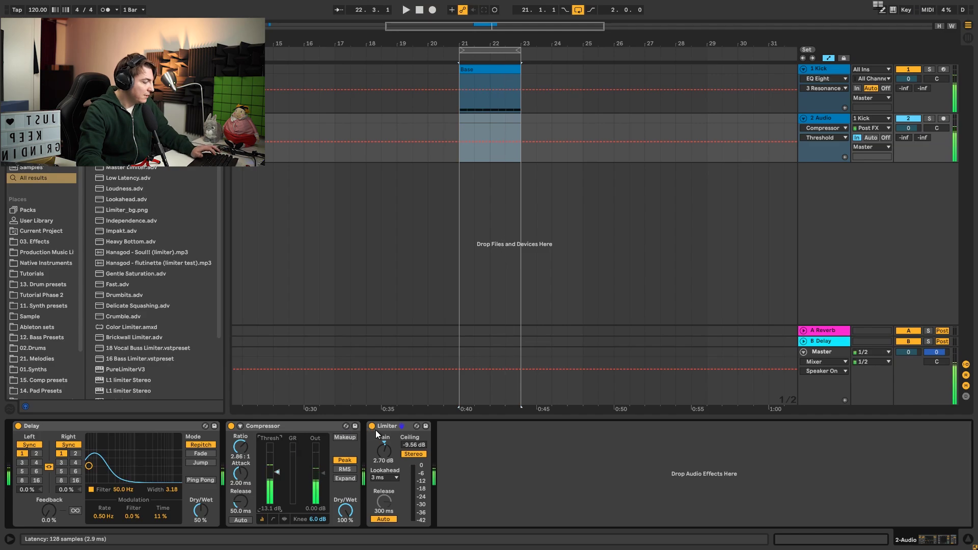
Step: Add a second Compressor after the Limiter and set its ratio to inf:1
{"action": "key", "text": "ctrl+f"}
{"action": "type", "text": "compress"}
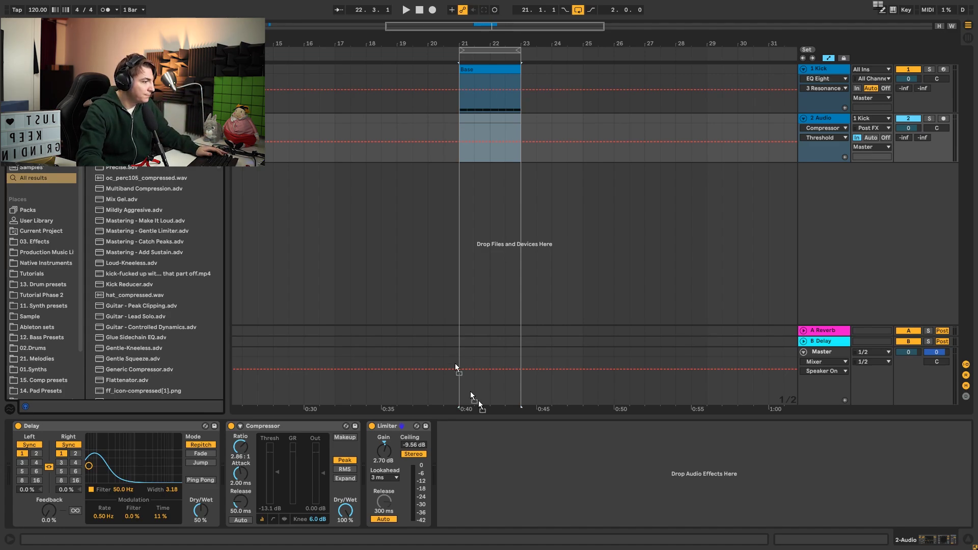
{"action": "left_click_drag", "start_coordinate": [490, 446], "coordinate": [509, 432]}
{"action": "key", "text": "space"}
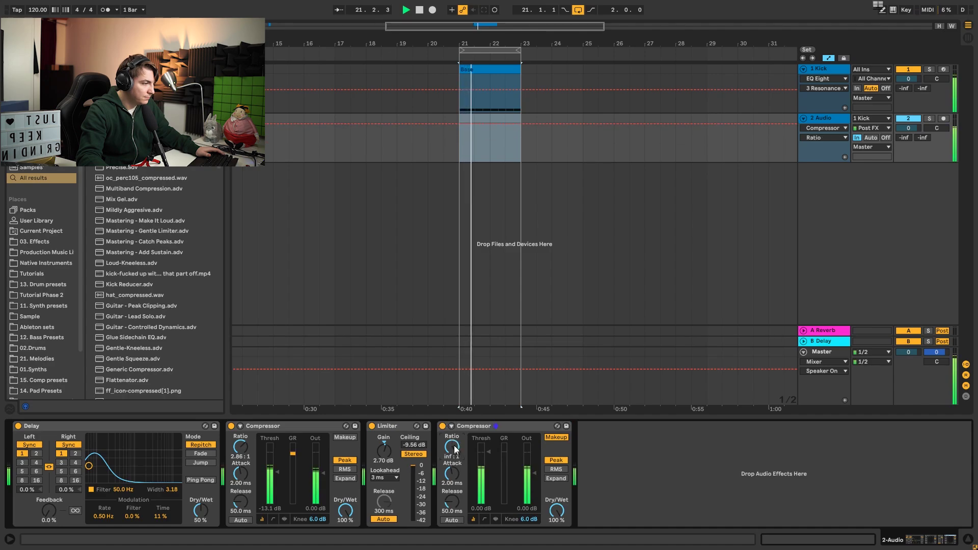
Step: Turn on the second Compressor's sidechain and take its audio from 1 Kick
{"action": "left_click", "coordinate": [452, 426]}
{"action": "left_click", "coordinate": [461, 437]}
{"action": "left_click", "coordinate": [459, 453]}
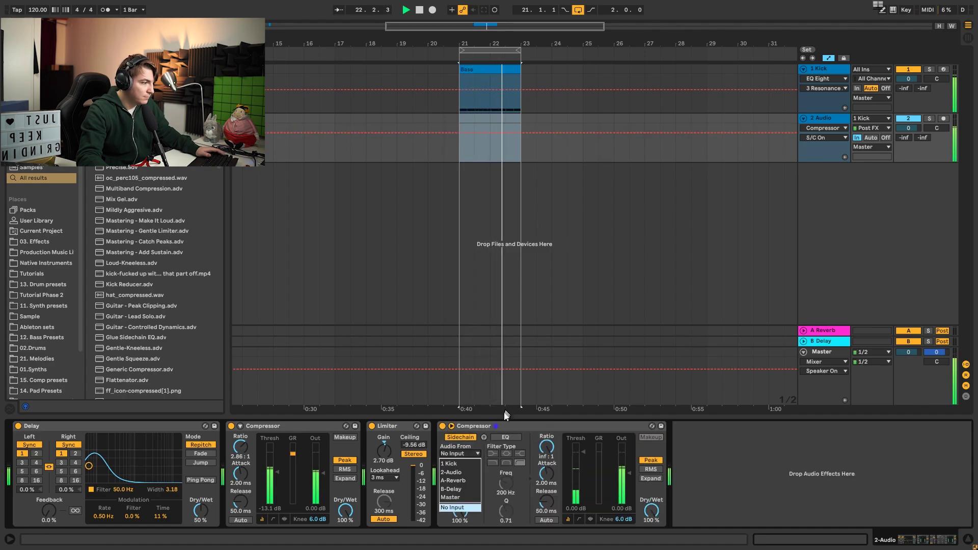
{"action": "left_click", "coordinate": [466, 471]}
{"action": "left_click", "coordinate": [464, 453]}
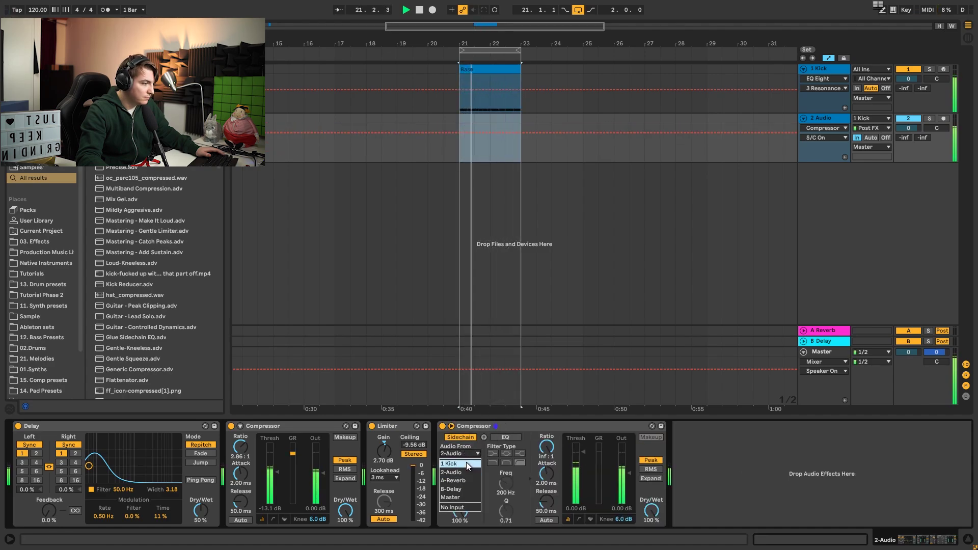
{"action": "left_click", "coordinate": [466, 463]}
Step: Set the sidechained Compressor's lookahead to 10 ms and lower its threshold to -24.7 dB
{"action": "left_click_drag", "start_coordinate": [581, 452], "coordinate": [581, 480]}
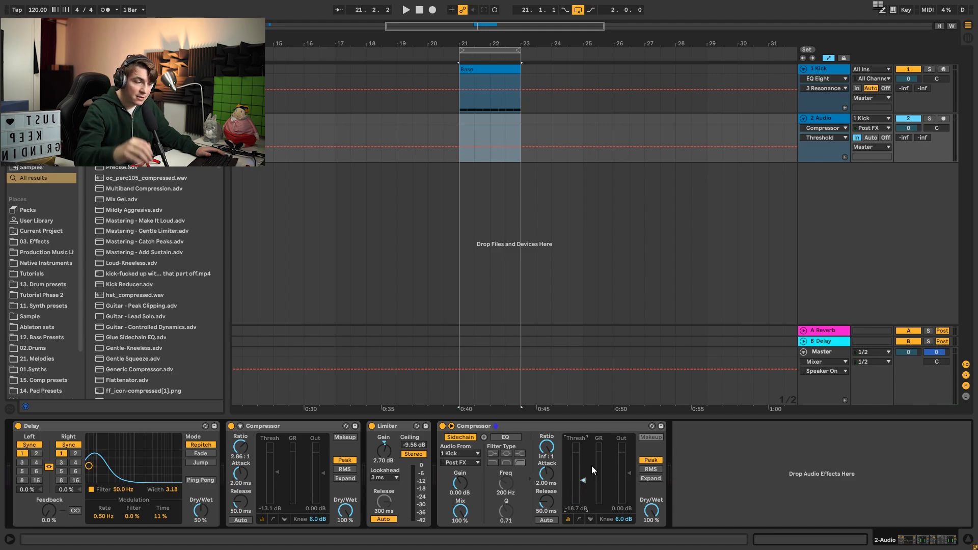
{"action": "key", "text": "space"}
{"action": "left_click_drag", "start_coordinate": [585, 481], "coordinate": [586, 482]}
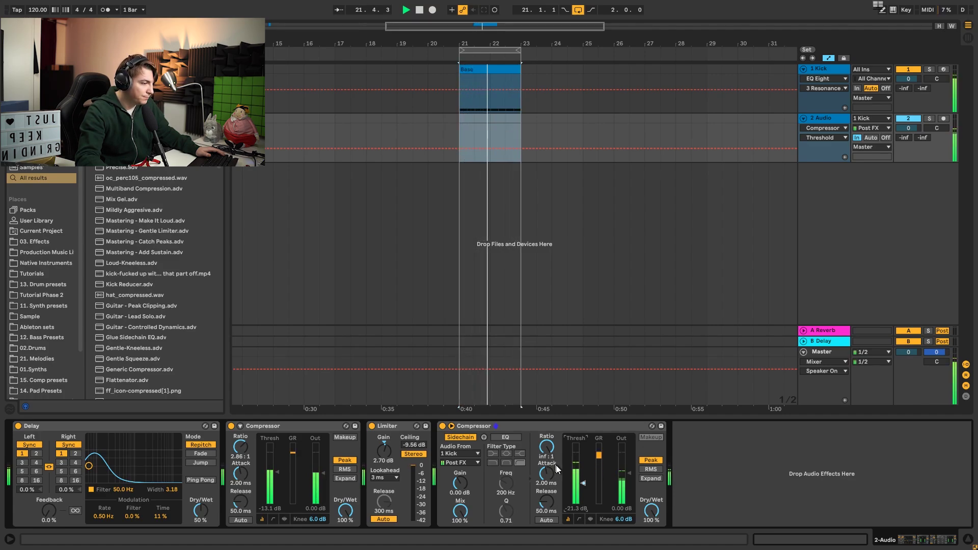
{"action": "left_click", "coordinate": [591, 519]}
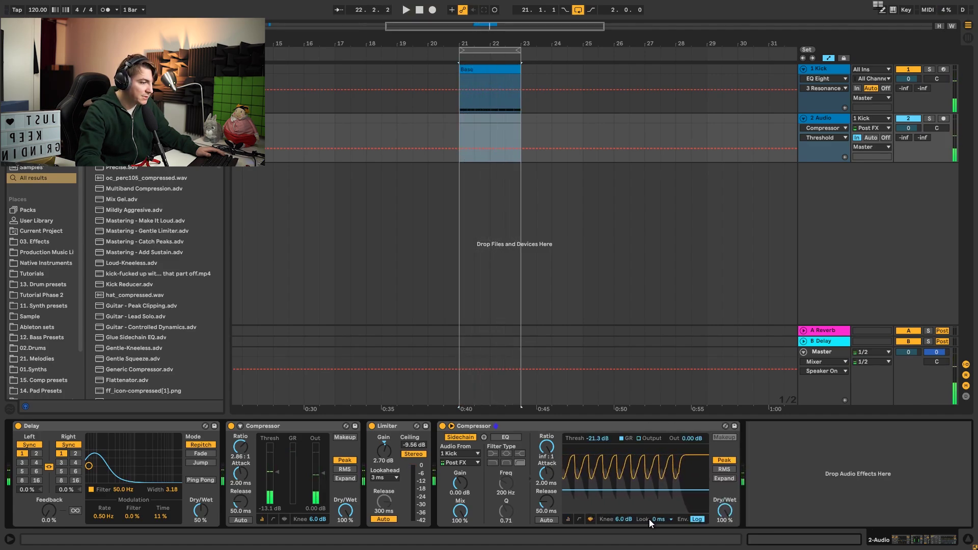
{"action": "left_click", "coordinate": [664, 519]}
{"action": "left_click", "coordinate": [665, 511]}
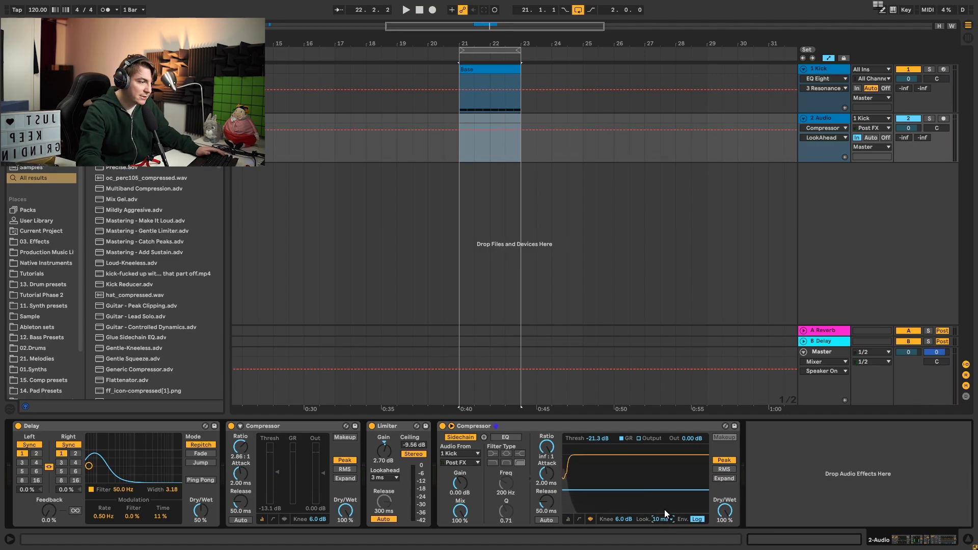
{"action": "key", "text": "space"}
{"action": "left_click", "coordinate": [568, 519]}
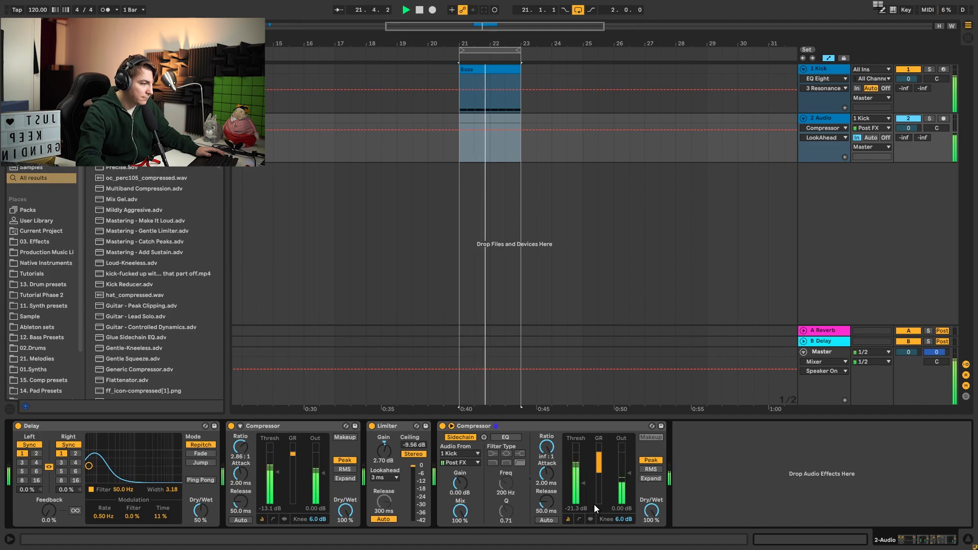
{"action": "left_click_drag", "start_coordinate": [583, 484], "coordinate": [583, 486]}
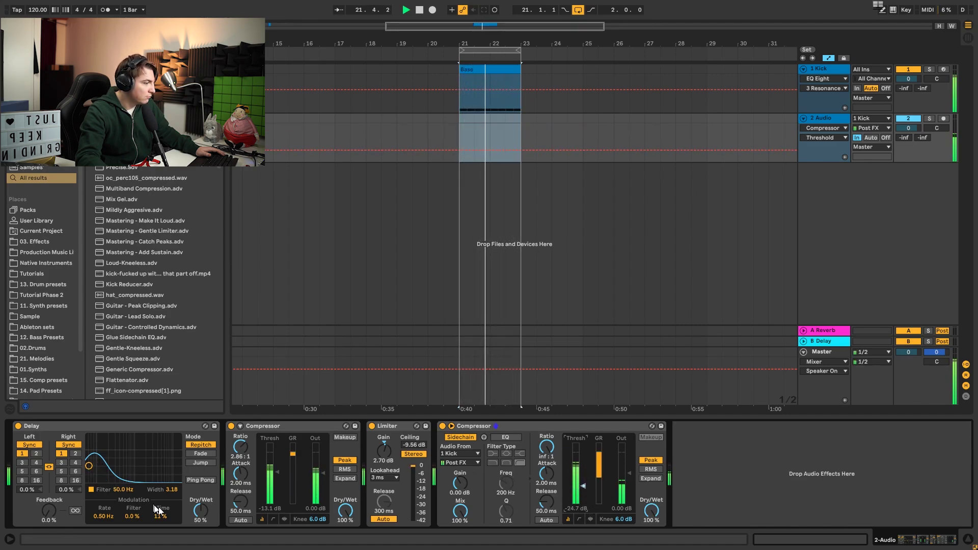
Step: Raise the Delay's Dry/Wet to 100 % and widen its filter to 3.86
{"action": "left_click_drag", "start_coordinate": [201, 512], "coordinate": [201, 490]}
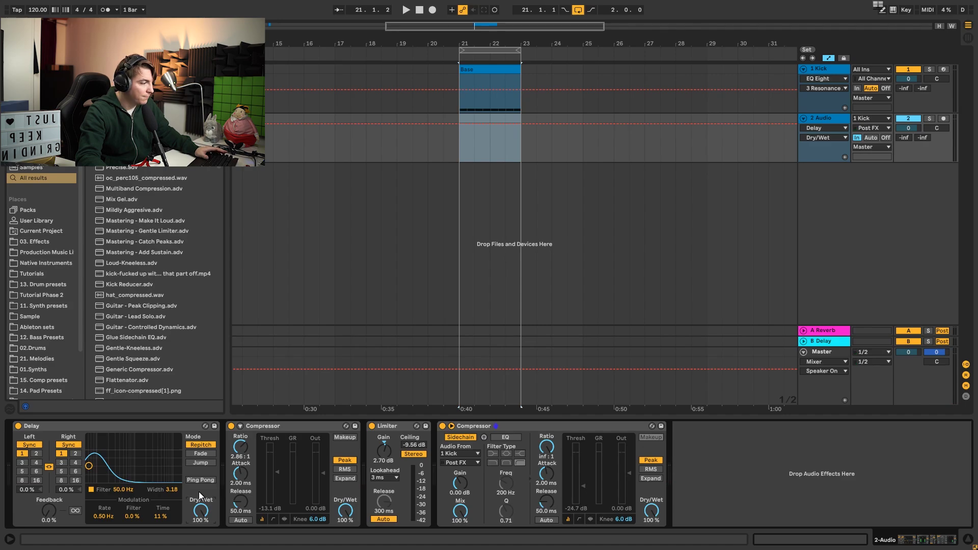
{"action": "key", "text": "space"}
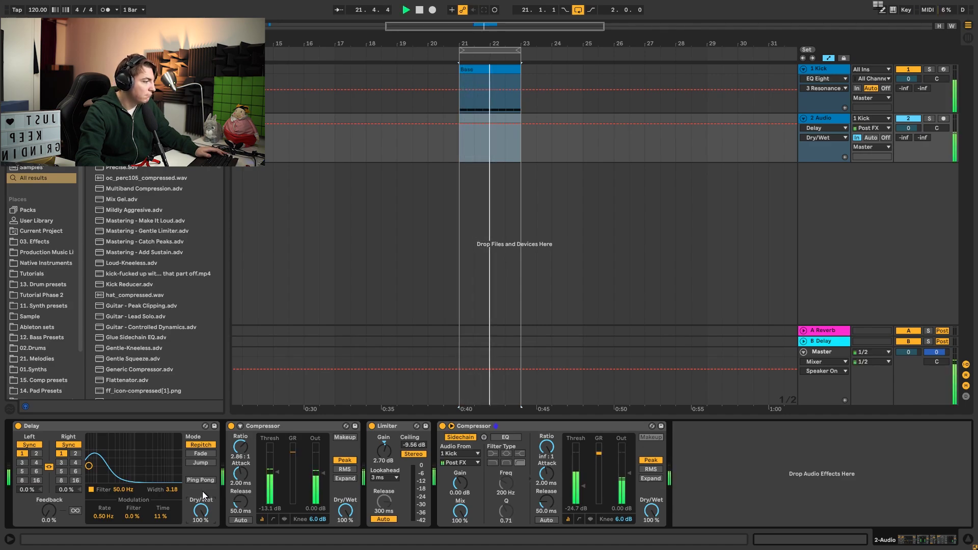
{"action": "left_click_drag", "start_coordinate": [89, 465], "coordinate": [88, 463]}
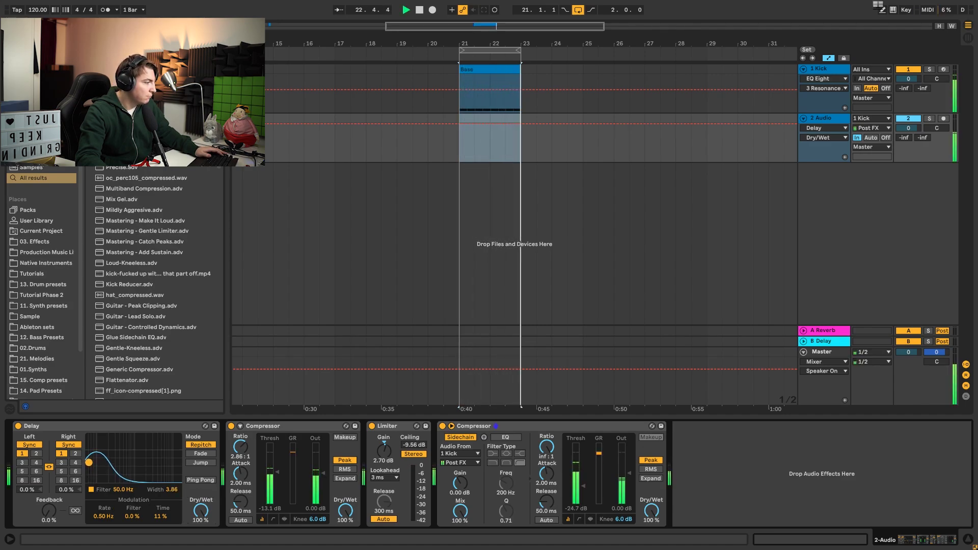
{"action": "key", "text": "space"}
Step: Add an EQ Eight after the sidechained Compressor and lower its band 1 to 18.2 Hz
{"action": "key", "text": "ctrl+f"}
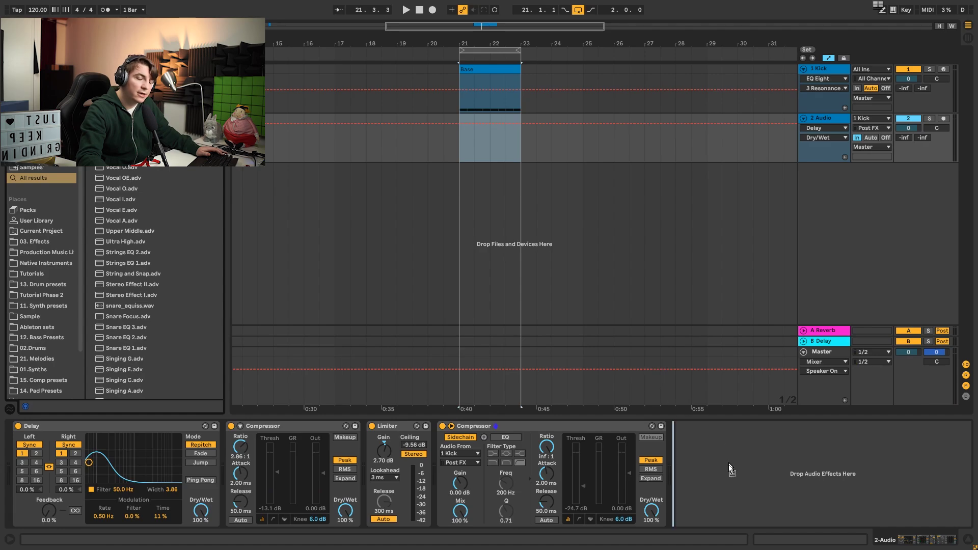
{"action": "left_click_drag", "start_coordinate": [731, 469], "coordinate": [732, 477]}
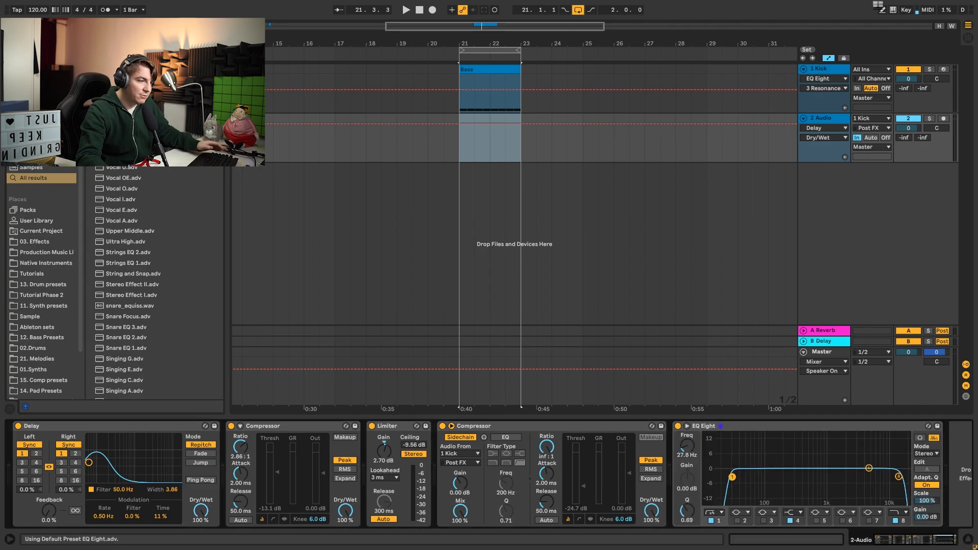
{"action": "key", "text": "space"}
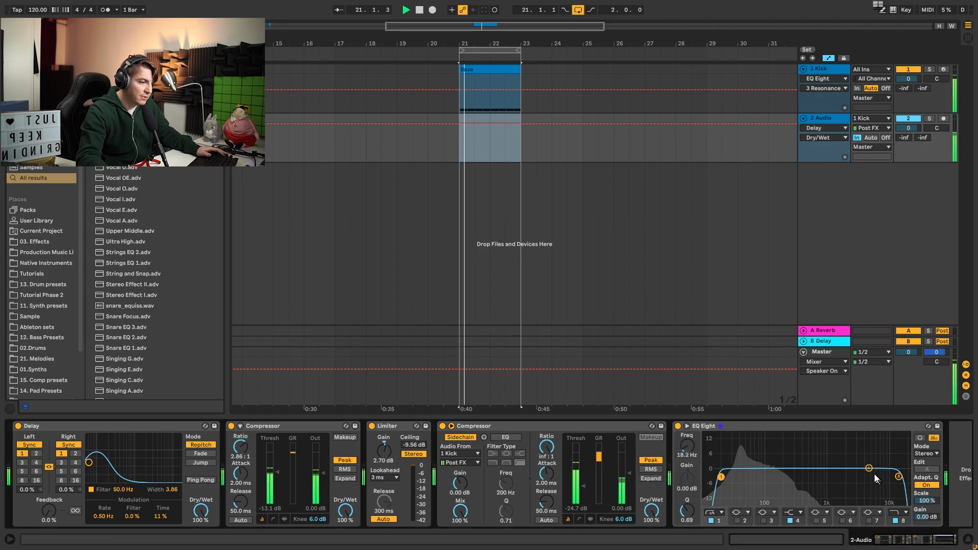
Step: Move the EQ Eight's band 4 down between 100 Hz and 1 kHz, and enable band 5 with a 3.10 dB boost at 132 Hz and Q 0.41
{"action": "left_click_drag", "start_coordinate": [870, 467], "coordinate": [790, 469]}
{"action": "left_click", "coordinate": [817, 521]}
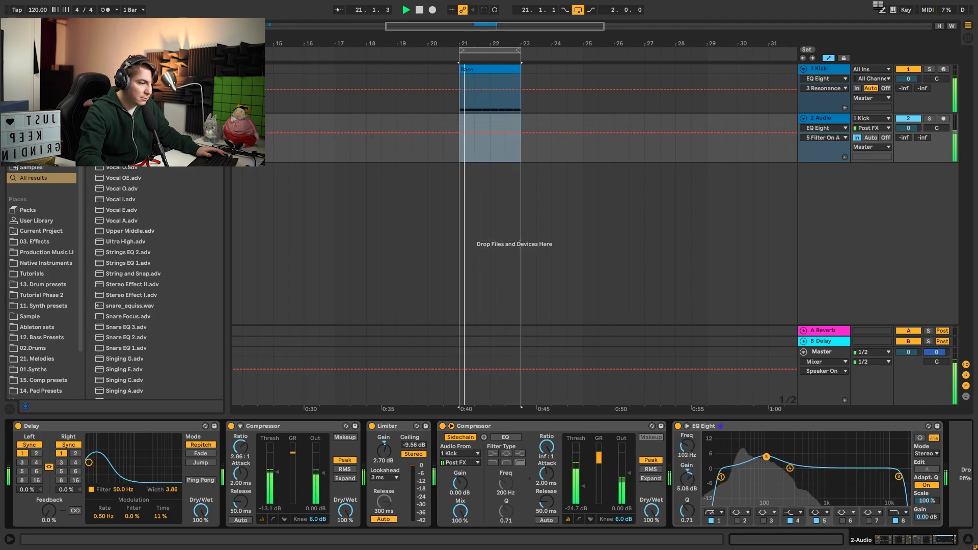
{"action": "mouse_move", "coordinate": [766, 457]}
{"action": "left_mouse_down"}
{"action": "mouse_move", "coordinate": [778, 479]}
{"action": "mouse_move", "coordinate": [762, 456]}
{"action": "mouse_move", "coordinate": [773, 461]}
{"action": "left_mouse_up"}
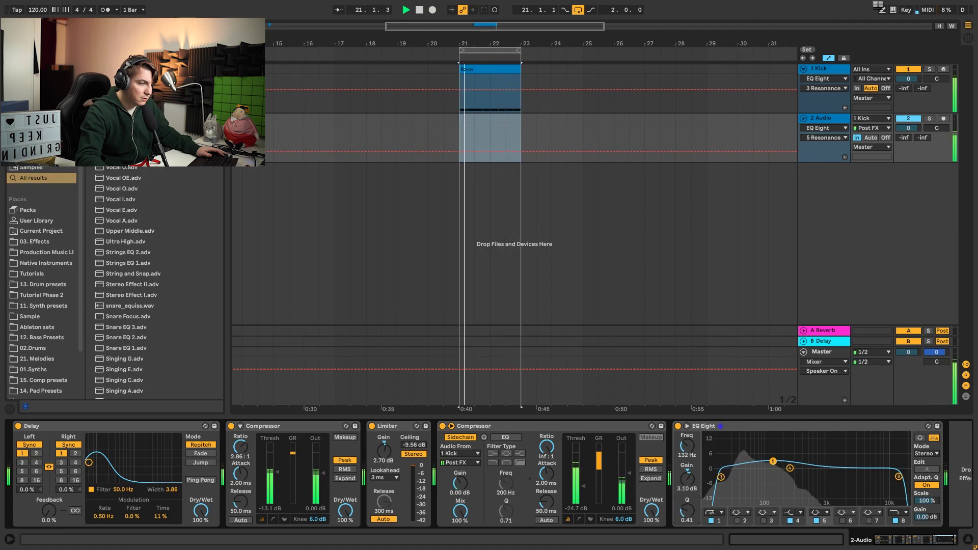
Step: Set EQ Eight's band 5 to 1.61 dB at 126 Hz with Q 1.40, and lower the band 8 high cut to 587 Hz
{"action": "mouse_move", "coordinate": [687, 510]}
{"action": "left_mouse_down"}
{"action": "mouse_move", "coordinate": [687, 485]}
{"action": "mouse_move", "coordinate": [687, 500]}
{"action": "left_mouse_up"}
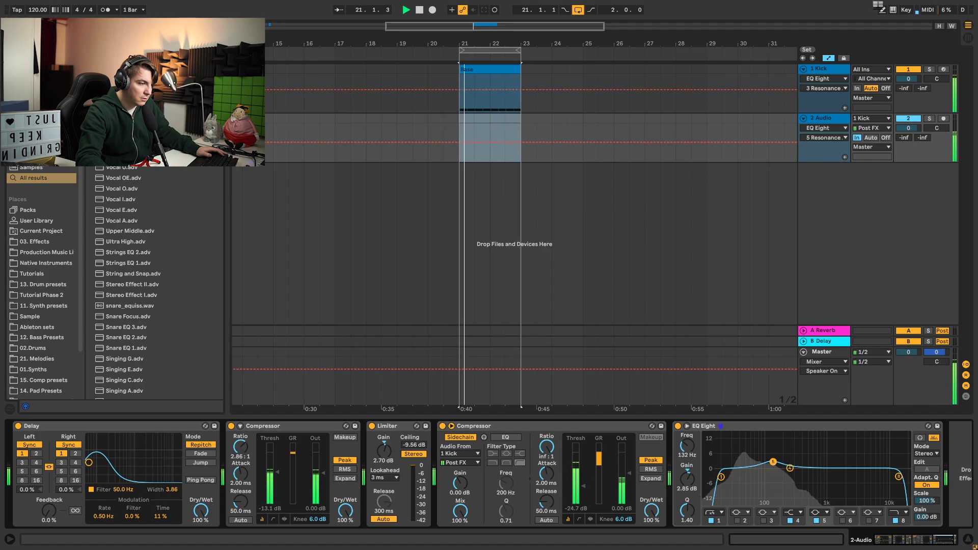
{"action": "left_click_drag", "start_coordinate": [774, 461], "coordinate": [772, 465]}
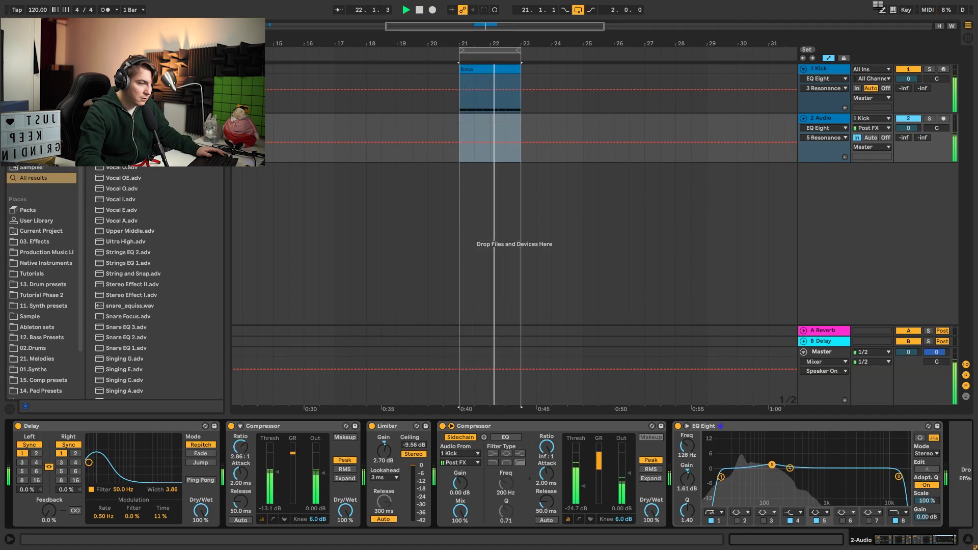
{"action": "left_click_drag", "start_coordinate": [899, 477], "coordinate": [805, 488]}
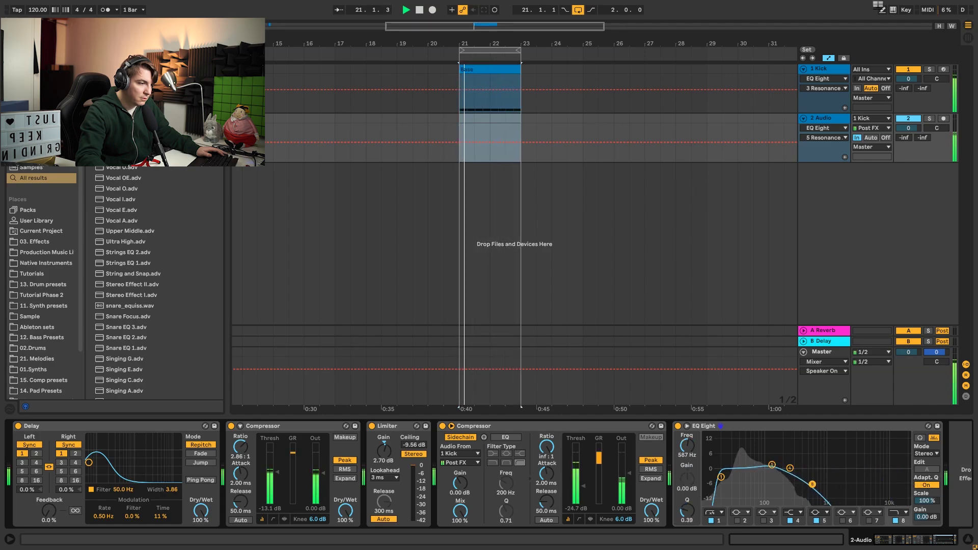
{"action": "key", "text": "space"}
Step: Recolour the audio track carrying the rumble dark red and rename it Sub
{"action": "left_click", "coordinate": [829, 106]}
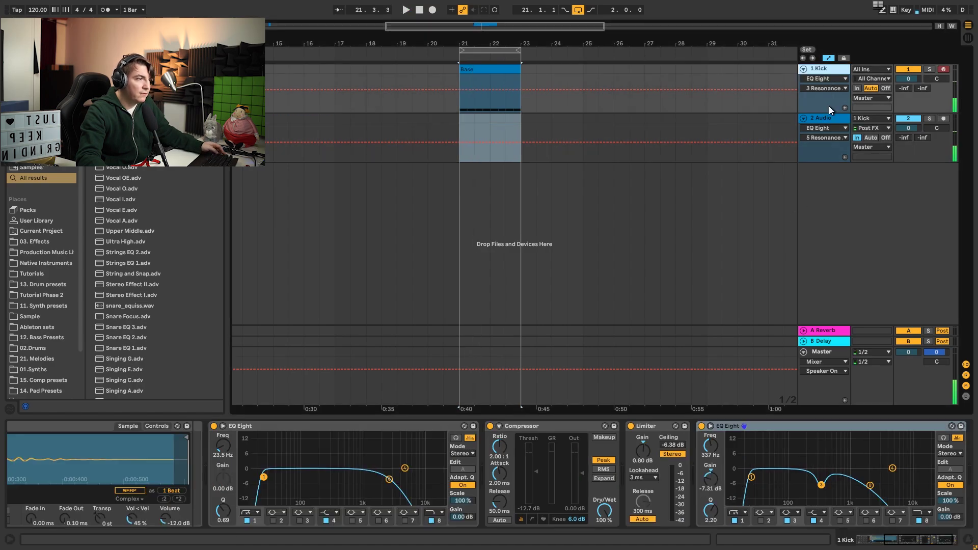
{"action": "right_click", "coordinate": [827, 115]}
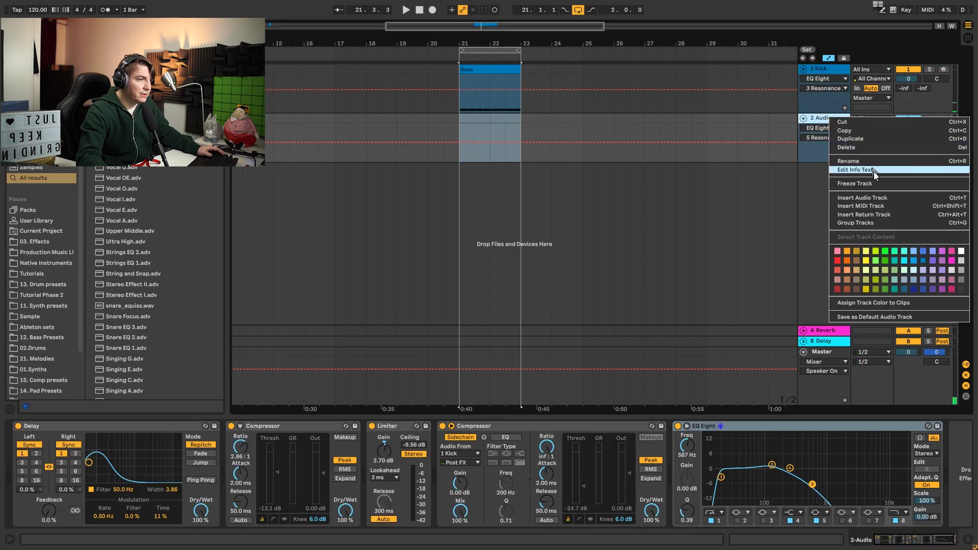
{"action": "left_click", "coordinate": [836, 288]}
{"action": "left_click", "coordinate": [817, 118]}
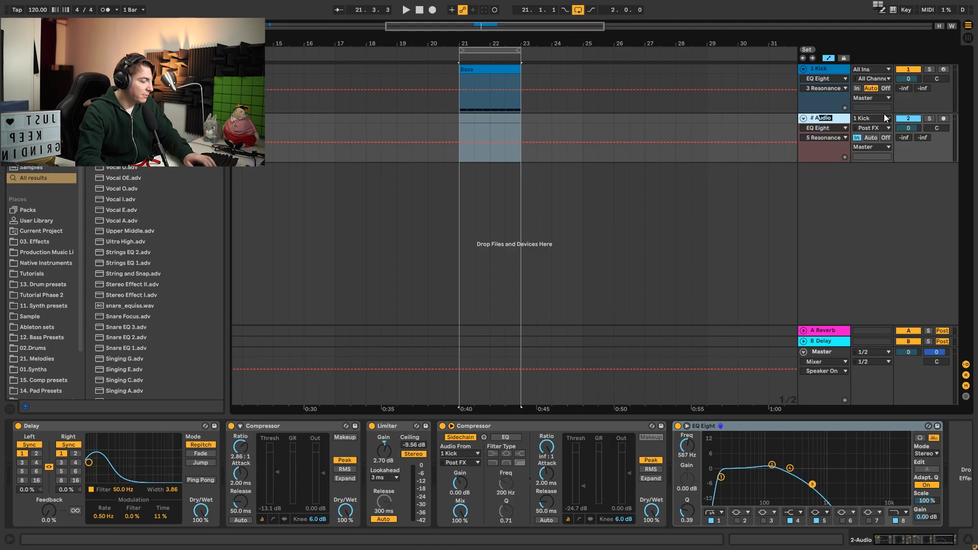
{"action": "key", "text": "BackSpace"}
{"action": "type", "text": "B"}
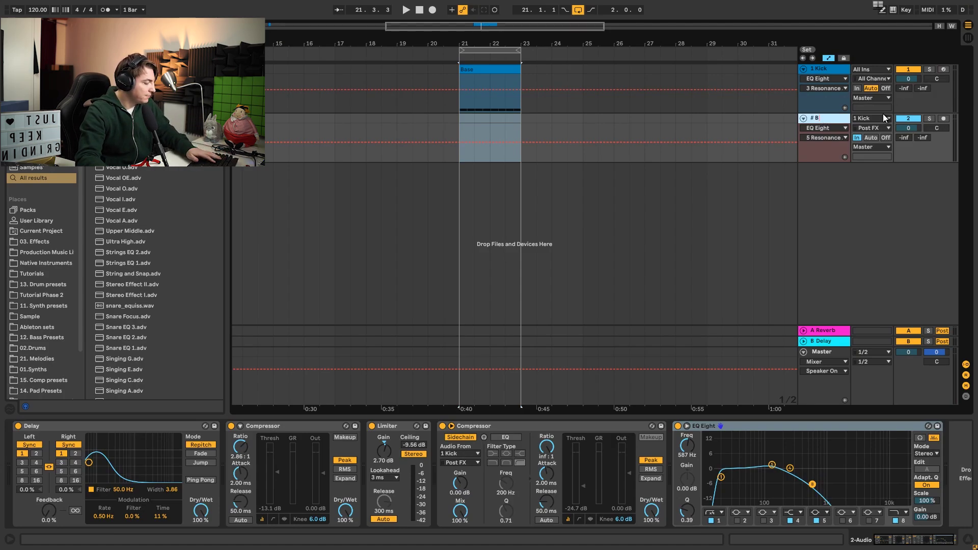
{"action": "key", "text": "BackSpace"}
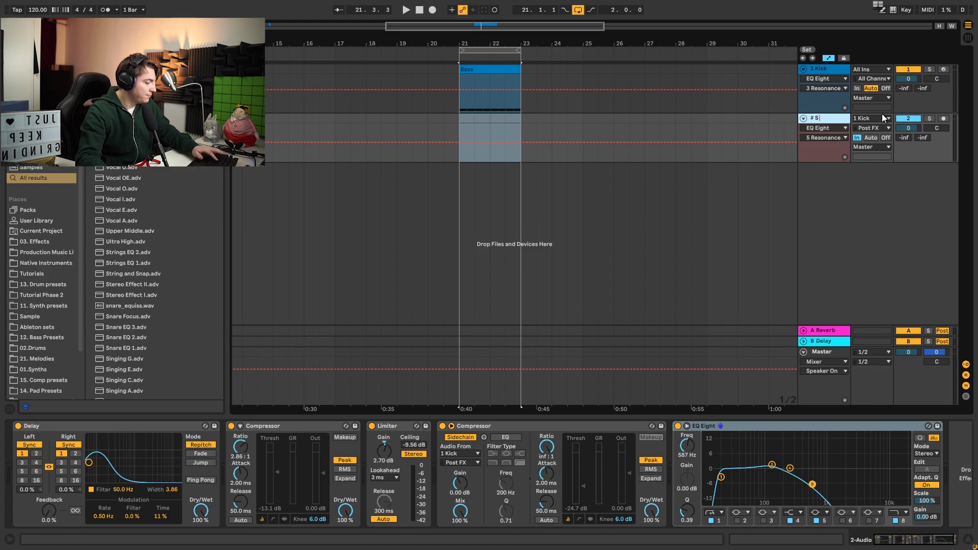
{"action": "type", "text": "Sub"}
{"action": "key", "text": "Return"}
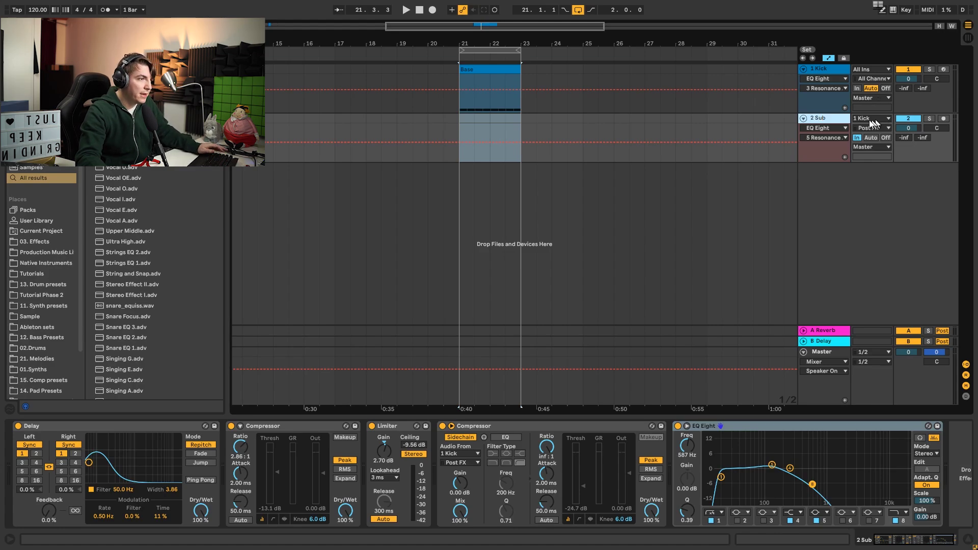
Step: Group the Kick and Sub tracks, and select the group track
{"action": "left_click", "coordinate": [839, 67], "text": "shift"}
{"action": "key", "text": "ctrl+g"}
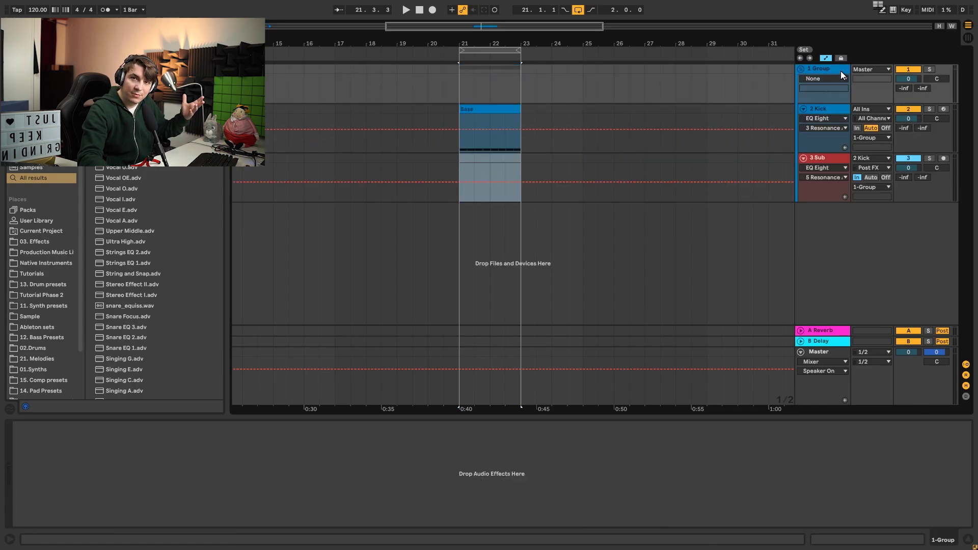
{"action": "left_click", "coordinate": [831, 68]}
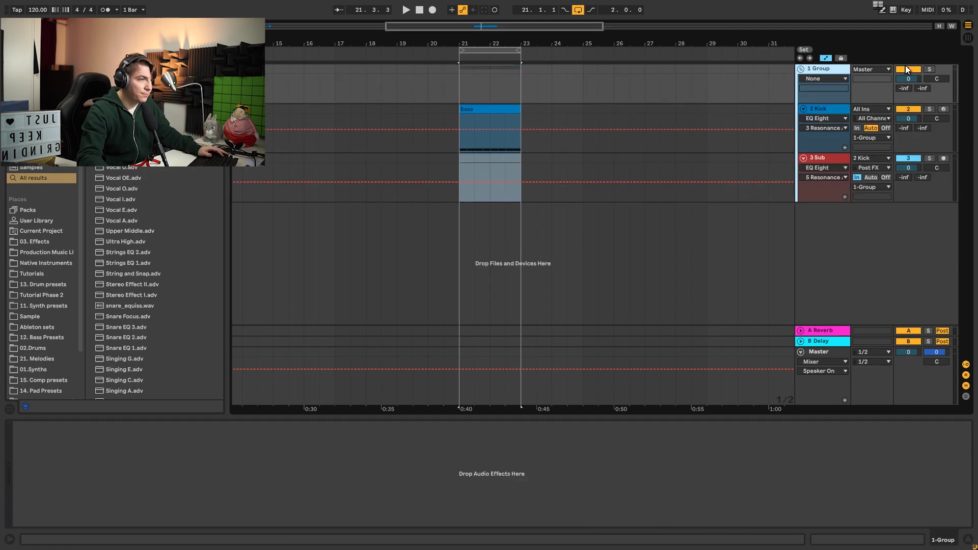
Step: Add a Drum Buss to the group track with Drive at 9.5 % and output gain at -1.81 dB
{"action": "key", "text": "space"}
{"action": "key", "text": "ctrl+f"}
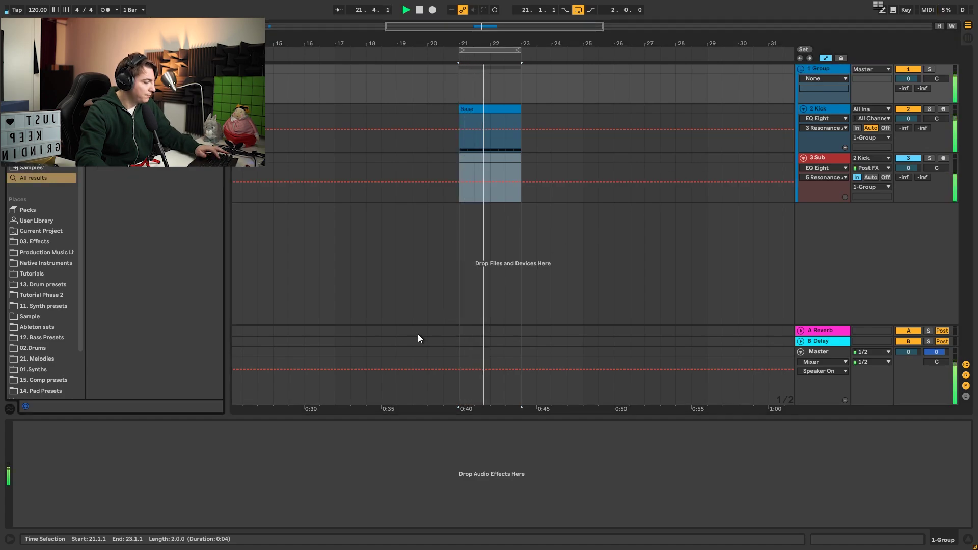
{"action": "left_click_drag", "start_coordinate": [128, 101], "coordinate": [825, 69]}
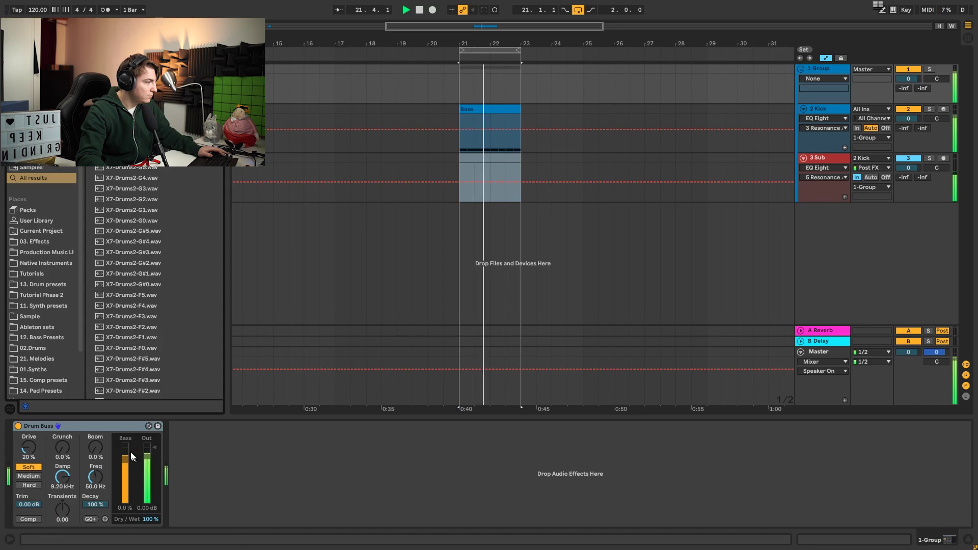
{"action": "left_click_drag", "start_coordinate": [29, 447], "coordinate": [29, 460]}
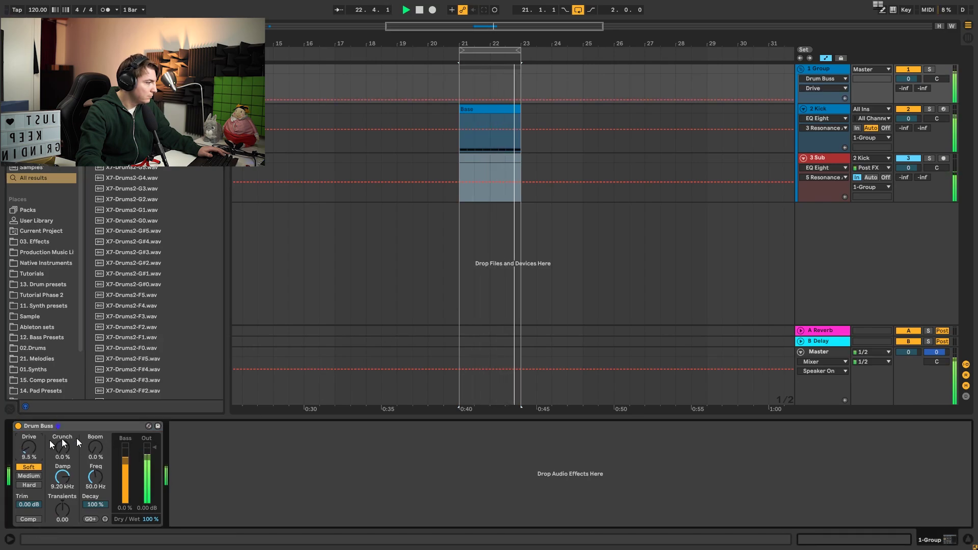
{"action": "left_click_drag", "start_coordinate": [154, 447], "coordinate": [154, 450]}
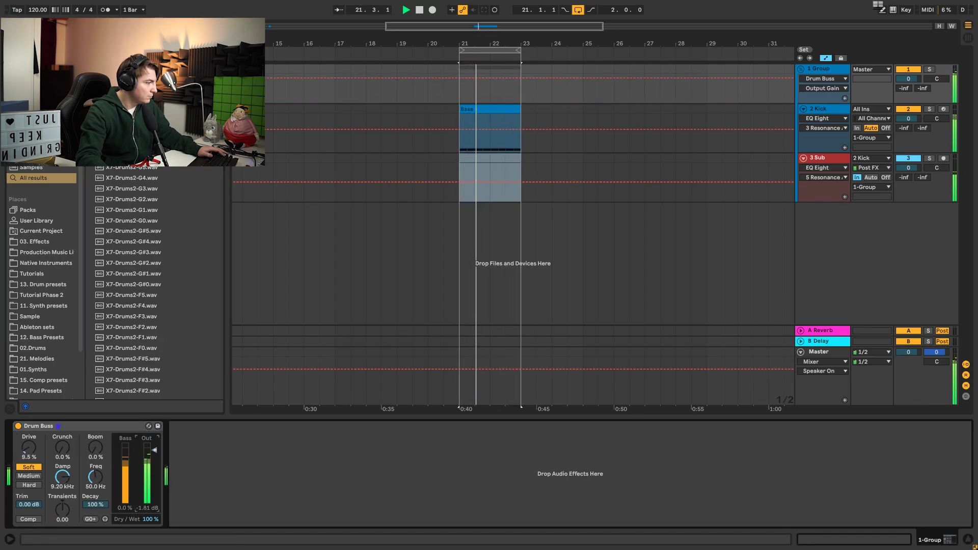
{"action": "left_click", "coordinate": [19, 426]}
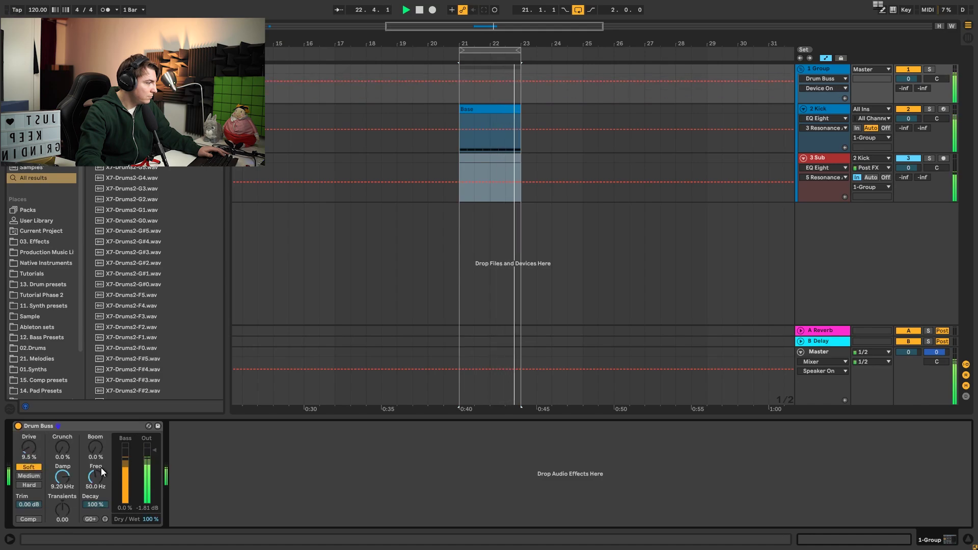
Step: Set the Drum Buss Damp to 9.07 kHz and Crunch to 12 %, and compare the sound with the device bypassed
{"action": "left_click_drag", "start_coordinate": [64, 476], "coordinate": [56, 449]}
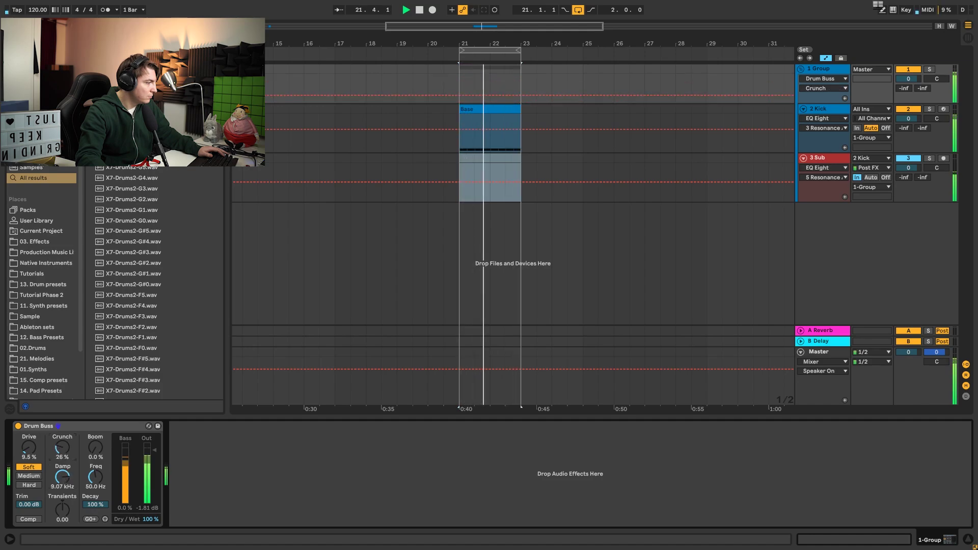
{"action": "left_click", "coordinate": [31, 426]}
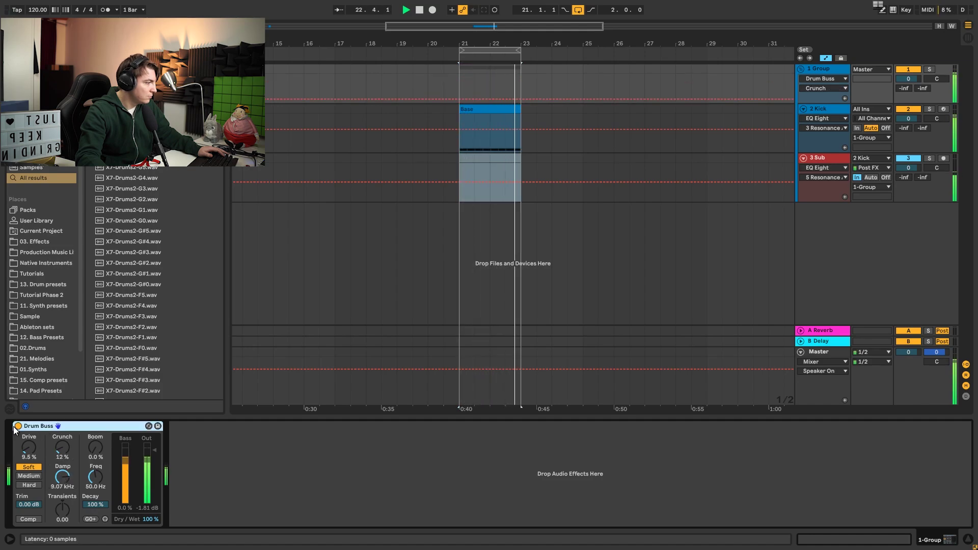
{"action": "left_click", "coordinate": [18, 426]}
{"action": "left_click", "coordinate": [19, 427]}
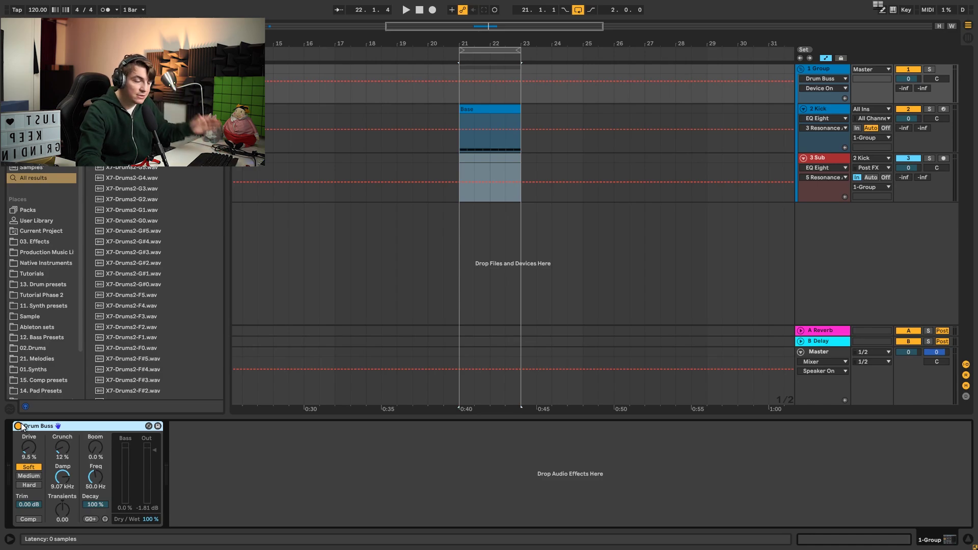
{"action": "key", "text": "space"}
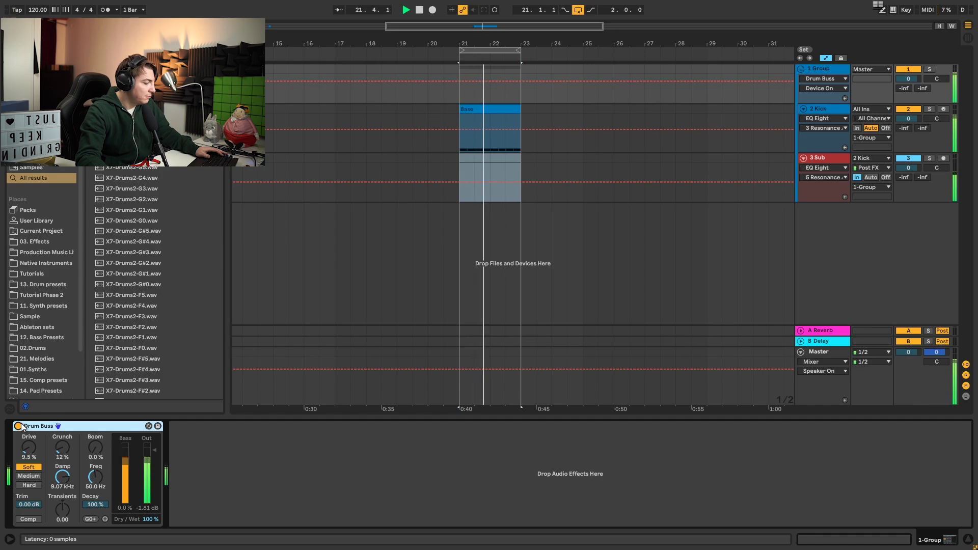
Step: Add an EQ Eight after the Drum Buss and set its band 1 low cut just above 20 Hz
{"action": "key", "text": "space"}
{"action": "key", "text": "ctrl+f"}
{"action": "type", "text": "eq"}
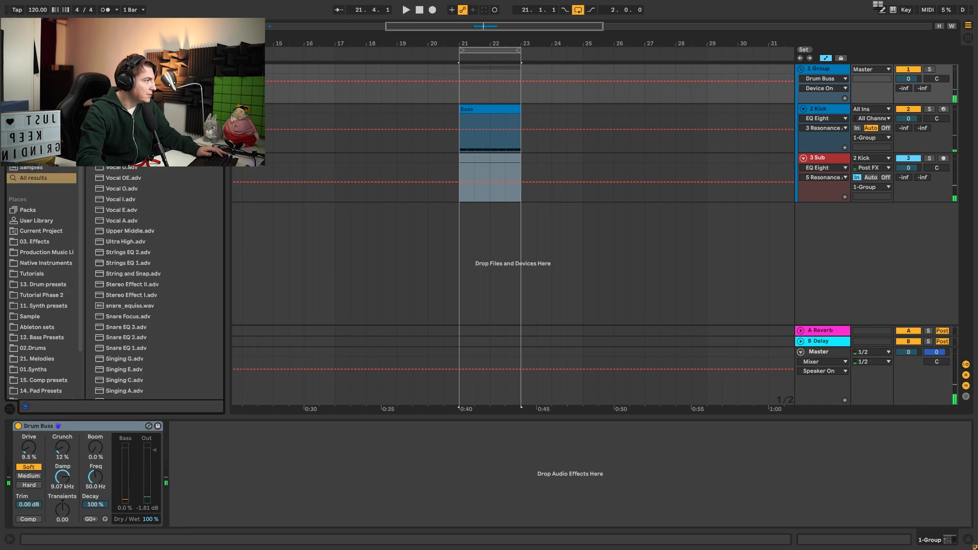
{"action": "left_click_drag", "start_coordinate": [236, 442], "coordinate": [235, 443]}
{"action": "key", "text": "space"}
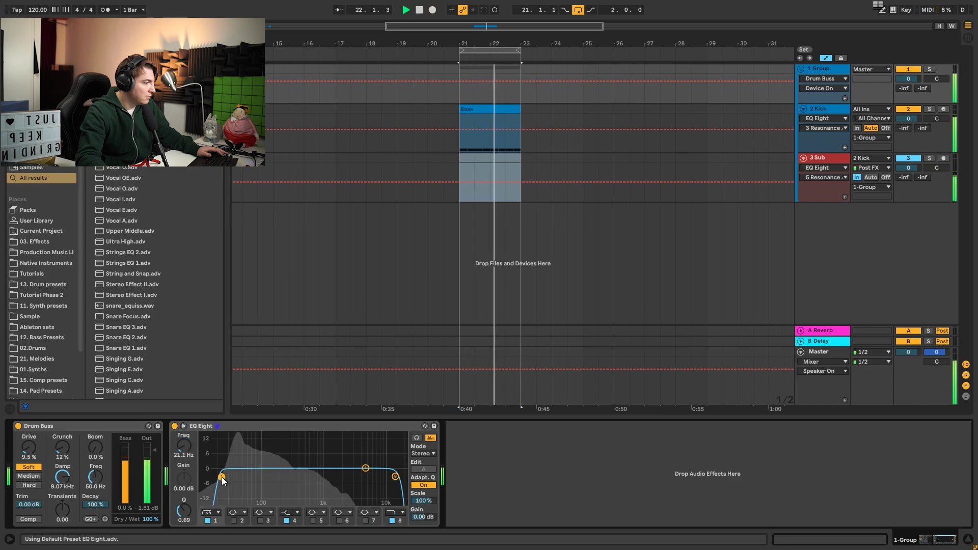
{"action": "left_click_drag", "start_coordinate": [221, 475], "coordinate": [221, 477]}
{"action": "key", "text": "space"}
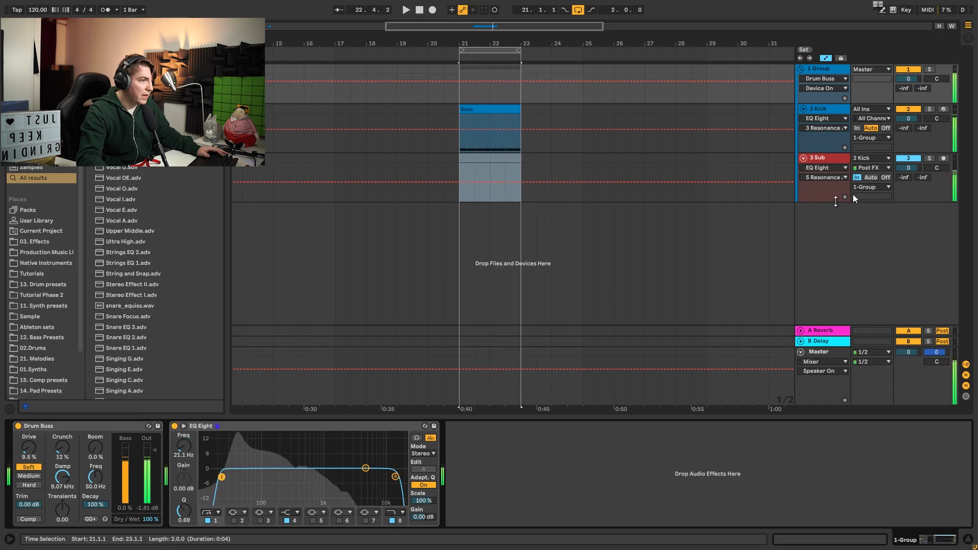
Step: Place the Kick track's Limiter on the group track after the EQ Eight
{"action": "left_click", "coordinate": [826, 108]}
{"action": "left_click_drag", "start_coordinate": [641, 426], "coordinate": [669, 402]}
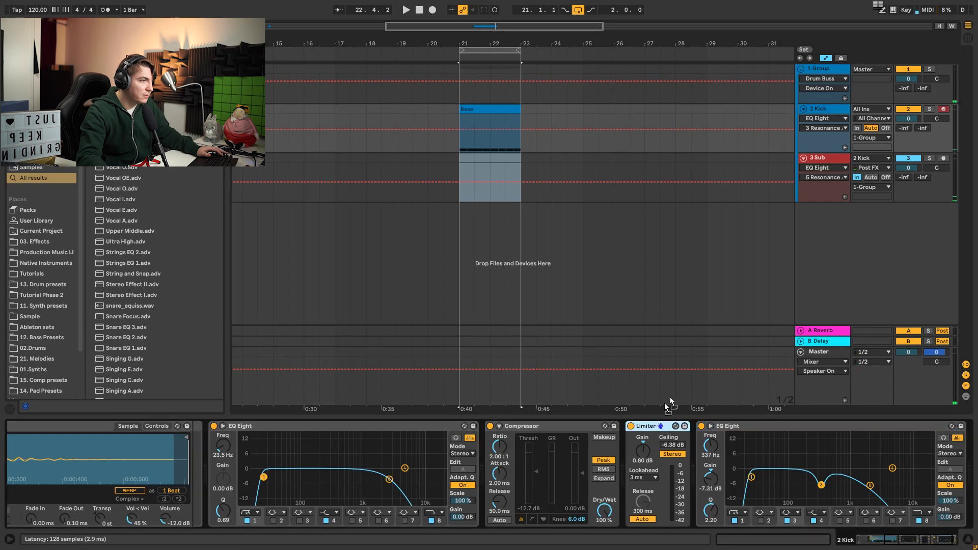
{"action": "left_click_drag", "start_coordinate": [822, 73], "coordinate": [821, 73]}
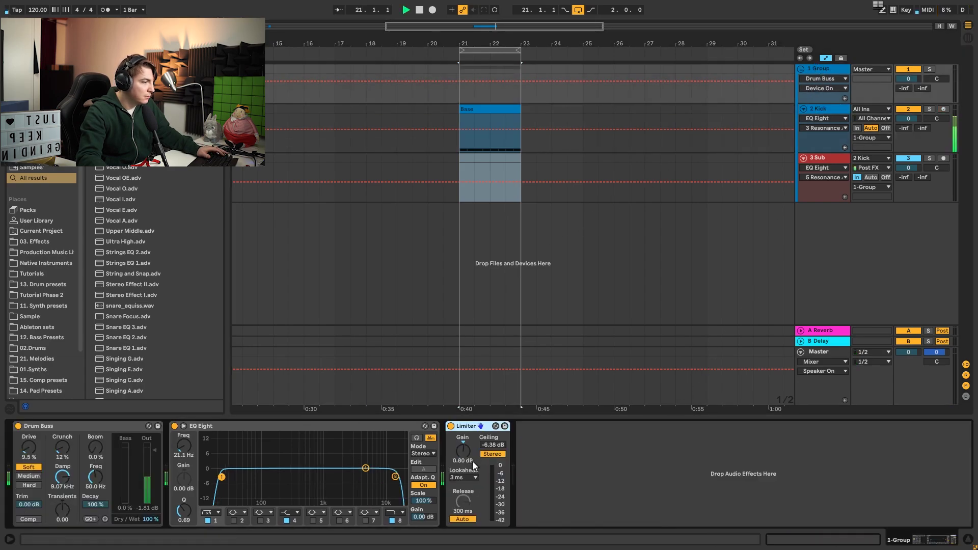
Step: Lower the group EQ Eight's band 8 high cut to 4.17 kHz with Q 0.47 while listening to the loop
{"action": "key", "text": "space"}
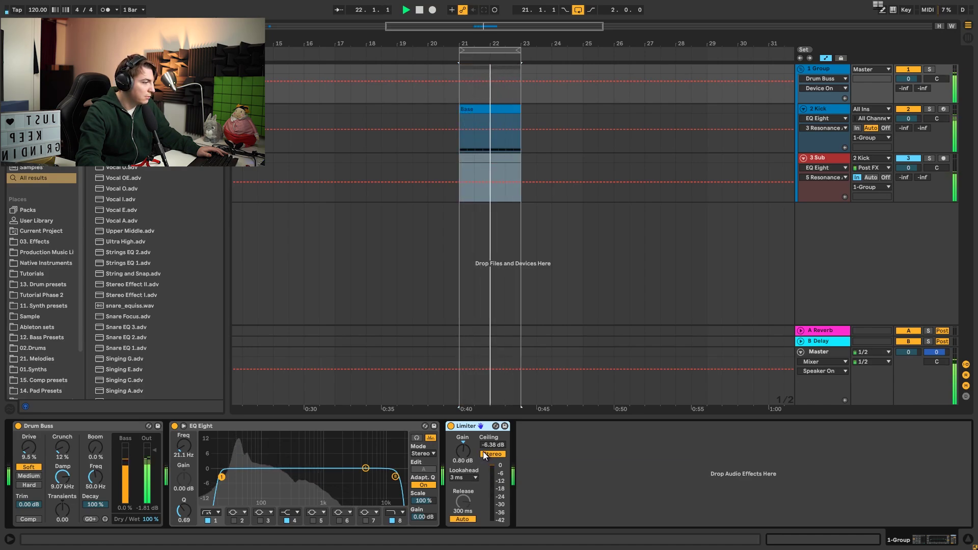
{"action": "left_click_drag", "start_coordinate": [395, 477], "coordinate": [361, 482]}
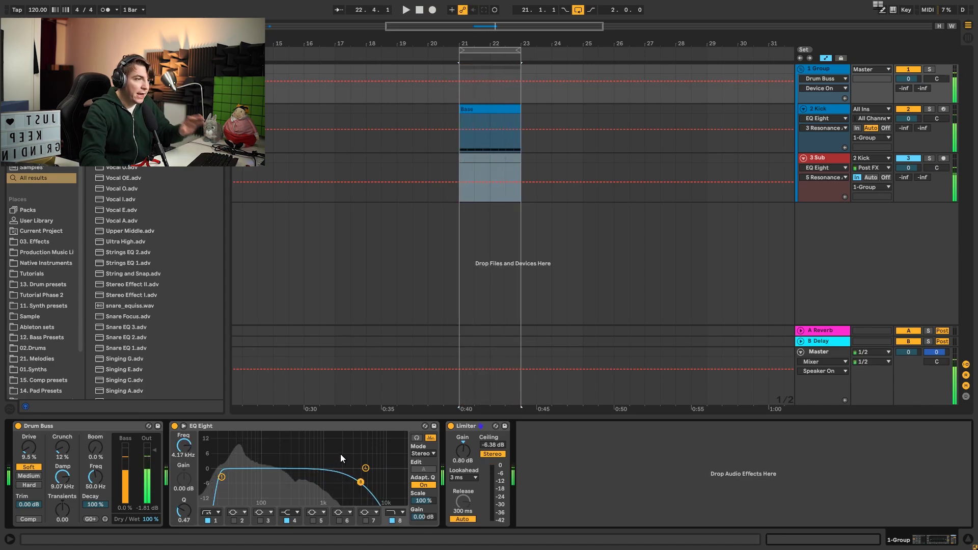
{"action": "key", "text": "space"}
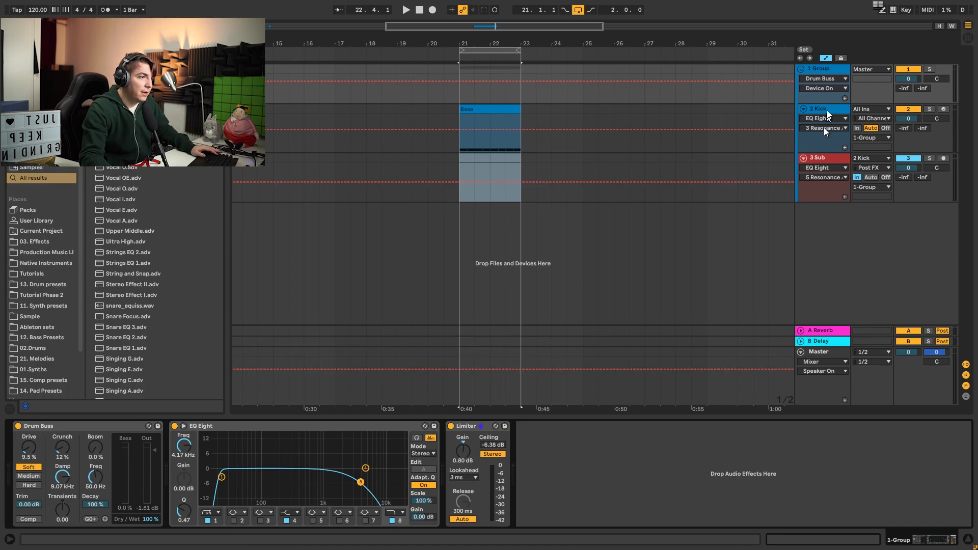
Step: Rename the group track Low and collapse it
{"action": "left_click", "coordinate": [814, 66]}
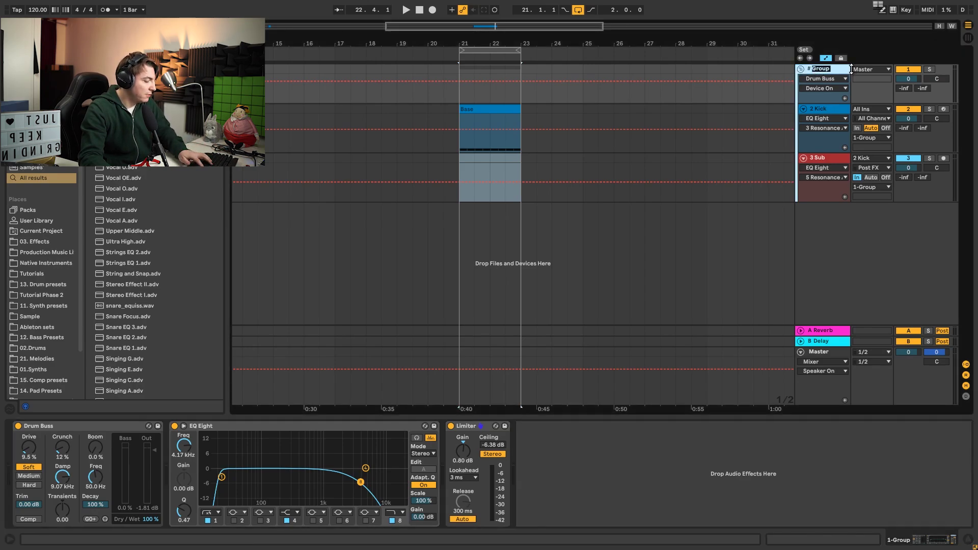
{"action": "key", "text": "Return"}
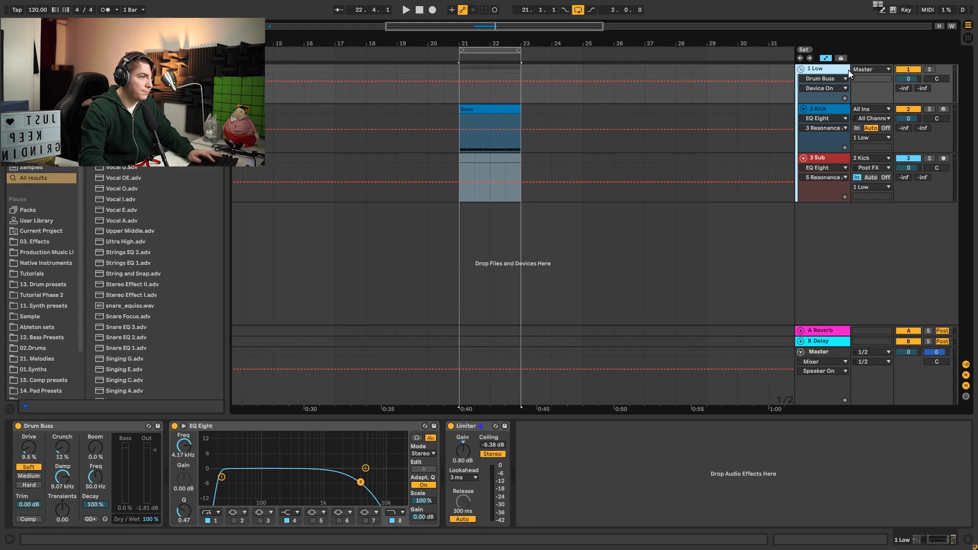
{"action": "left_click", "coordinate": [800, 69]}
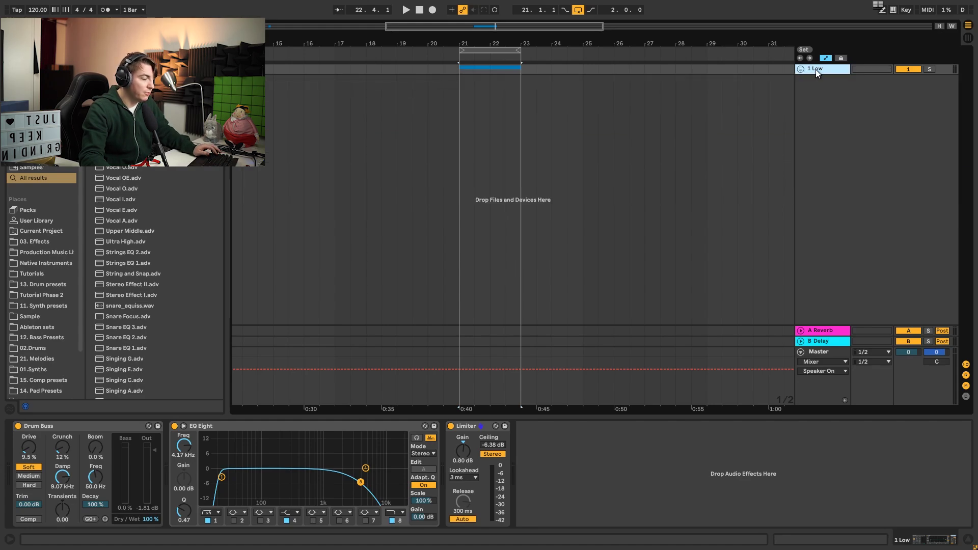
Step: Create a MIDI track below the Low group and load the Analog instrument on it
{"action": "key", "text": "ctrl+shift+t"}
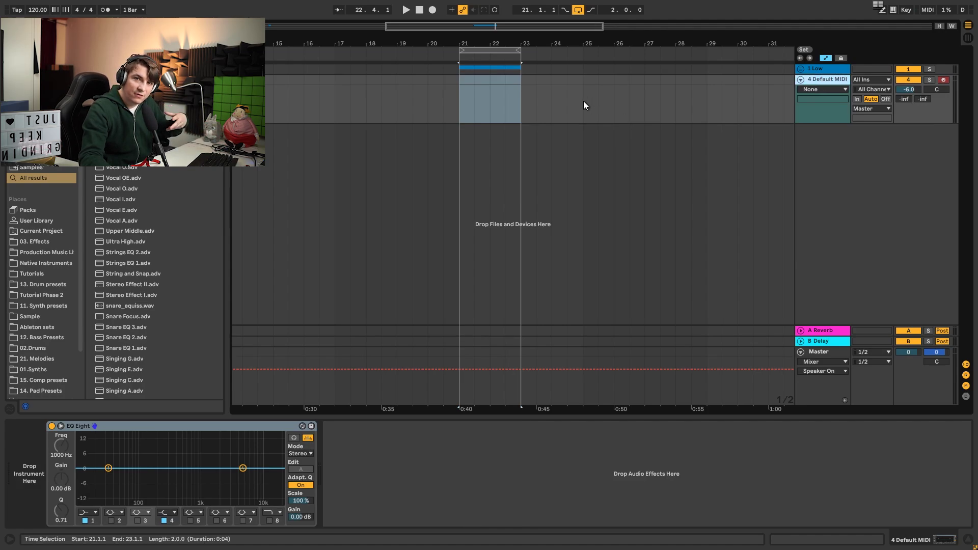
{"action": "key", "text": "ctrl+f"}
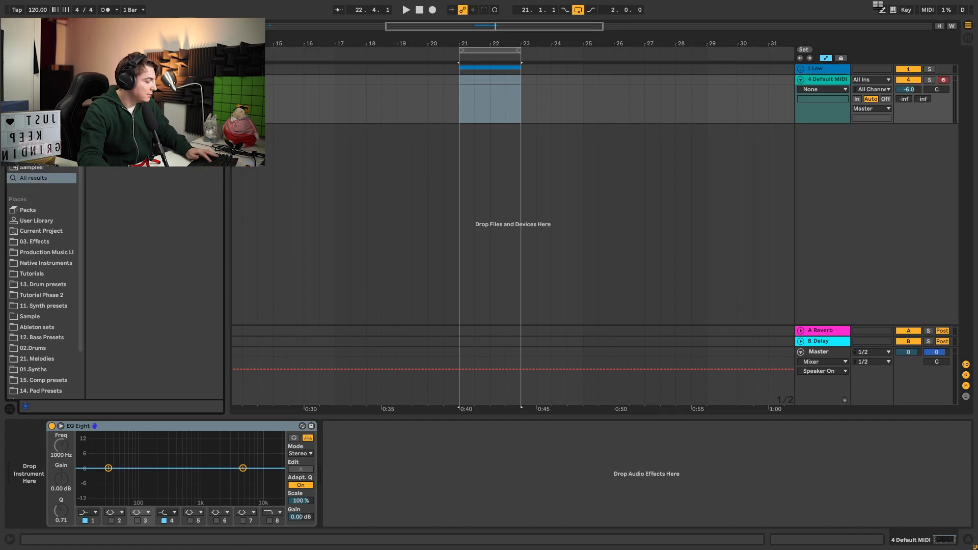
{"action": "type", "text": "analog"}
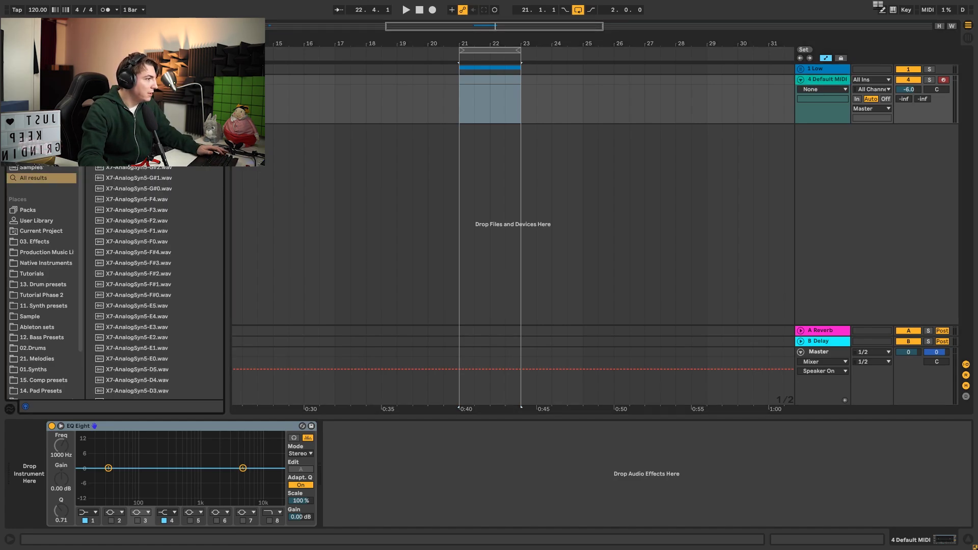
{"action": "key", "text": "Return"}
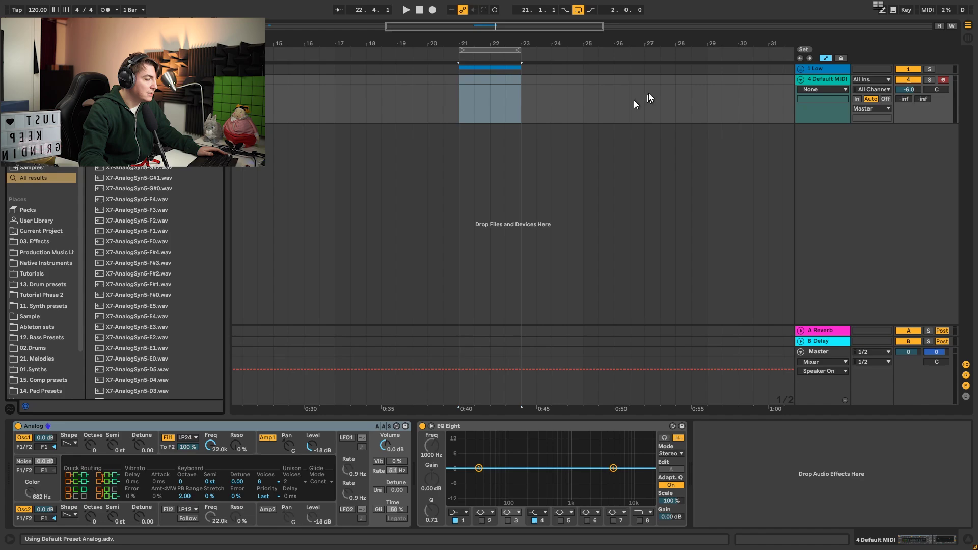
Step: Create a half-bar MIDI clip at the start of bar 21 on the Analog track
{"action": "double_click", "coordinate": [465, 86]}
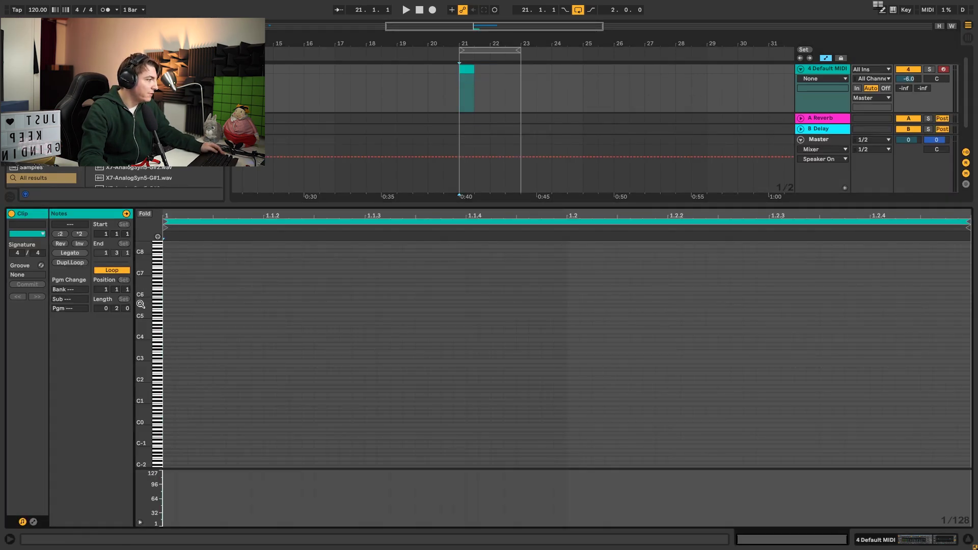
{"action": "left_click_drag", "start_coordinate": [140, 304], "coordinate": [306, 292]}
{"action": "key", "text": "shift+Tab"}
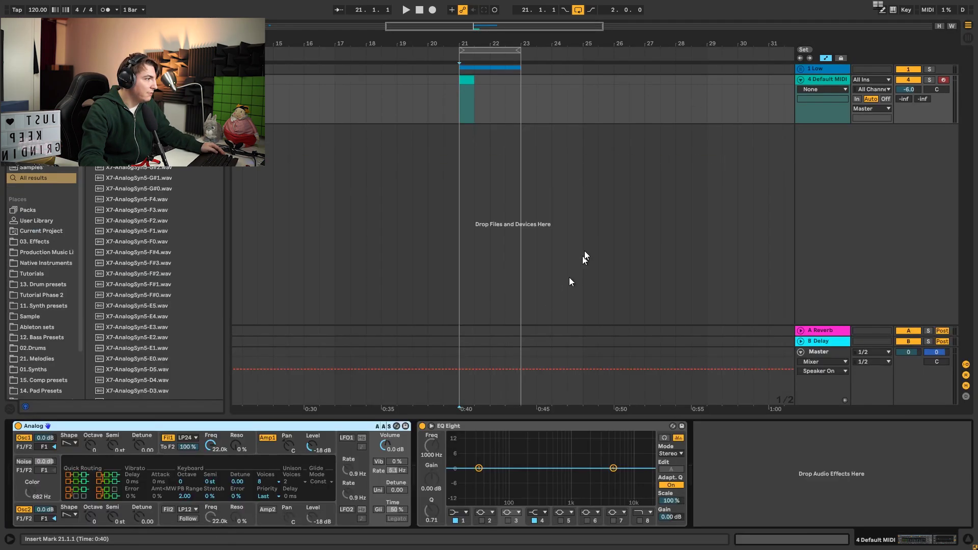
Step: Expand the Low group and examine the kick's fundamental note in the enlarged spectrum of the Kick track's last EQ Eight during playback
{"action": "left_click", "coordinate": [803, 70]}
{"action": "left_click", "coordinate": [821, 112]}
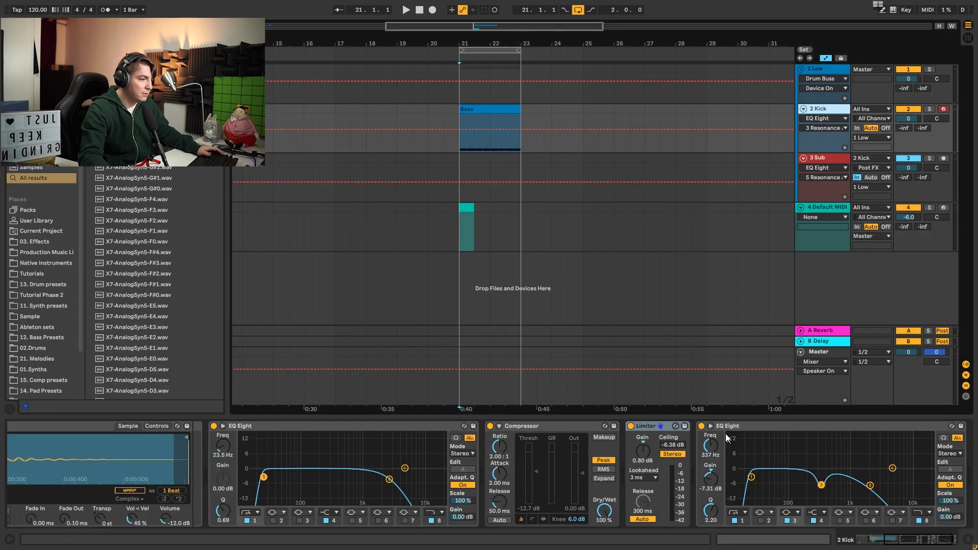
{"action": "key", "text": "space"}
{"action": "left_click", "coordinate": [711, 426]}
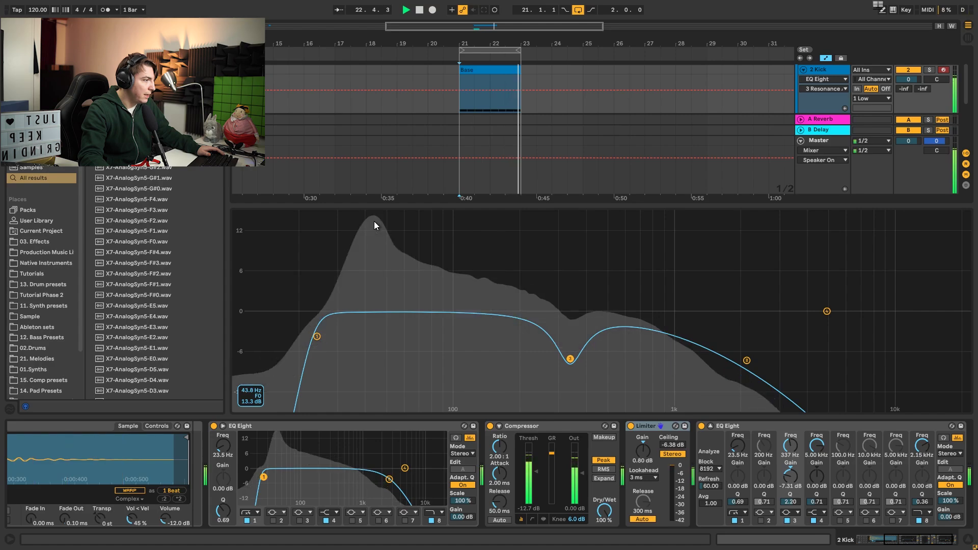
{"action": "key", "text": "space"}
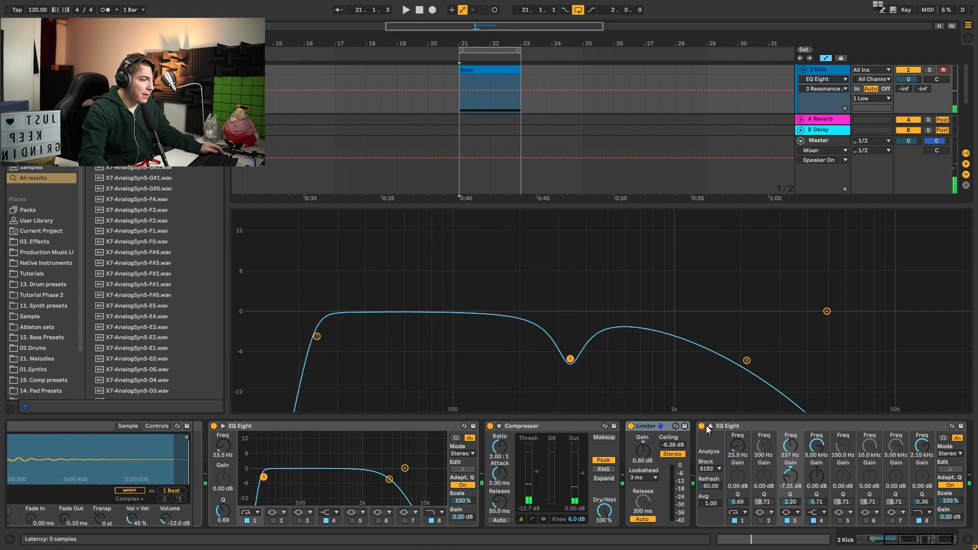
{"action": "left_click", "coordinate": [709, 427]}
Step: Extend the Analog track's MIDI clip to two bars, from bar 21 to bar 23, and open its notes
{"action": "left_click", "coordinate": [477, 217]}
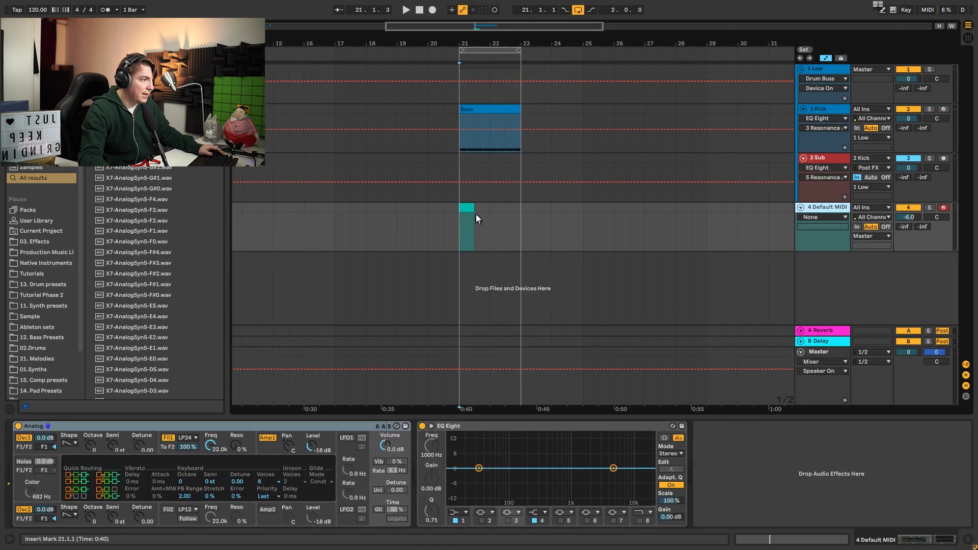
{"action": "left_click_drag", "start_coordinate": [471, 205], "coordinate": [518, 207]}
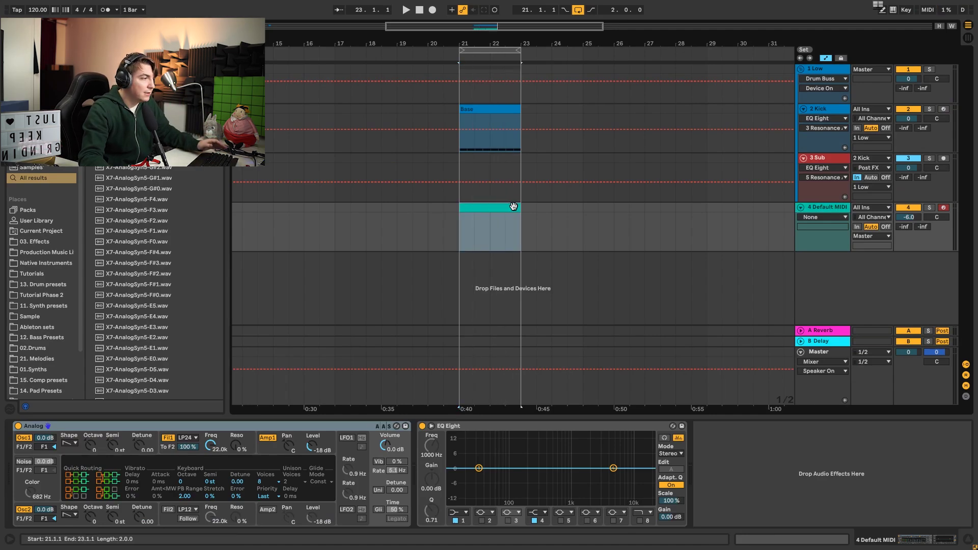
{"action": "double_click", "coordinate": [488, 210]}
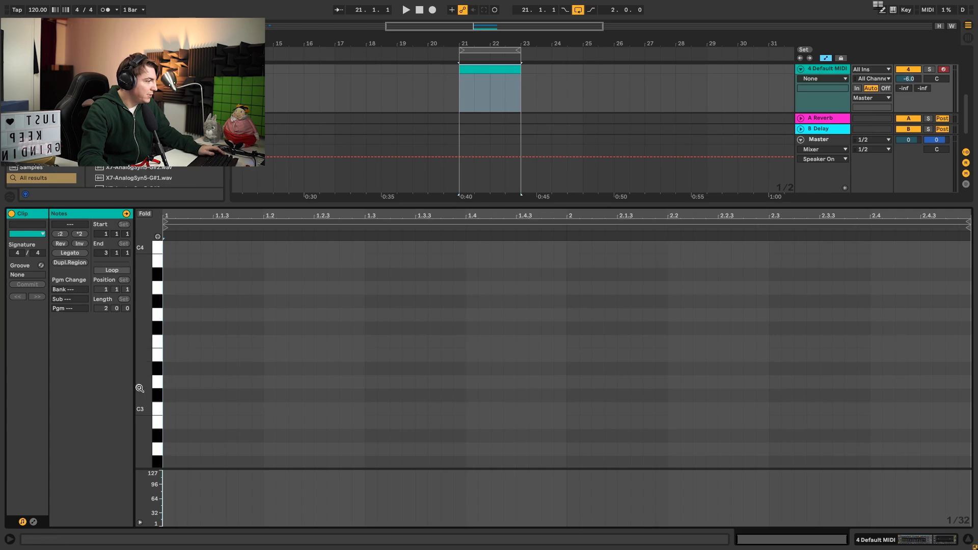
Step: Write sixteenth-note F2 notes in the clip's first bar at 1.1.3, 1.2.3, 1.2.4, 1.3.2 and 1.4.3, auditioning the loop
{"action": "scroll", "coordinate": [140, 388], "scroll_direction": "down", "scroll_amount": 5}
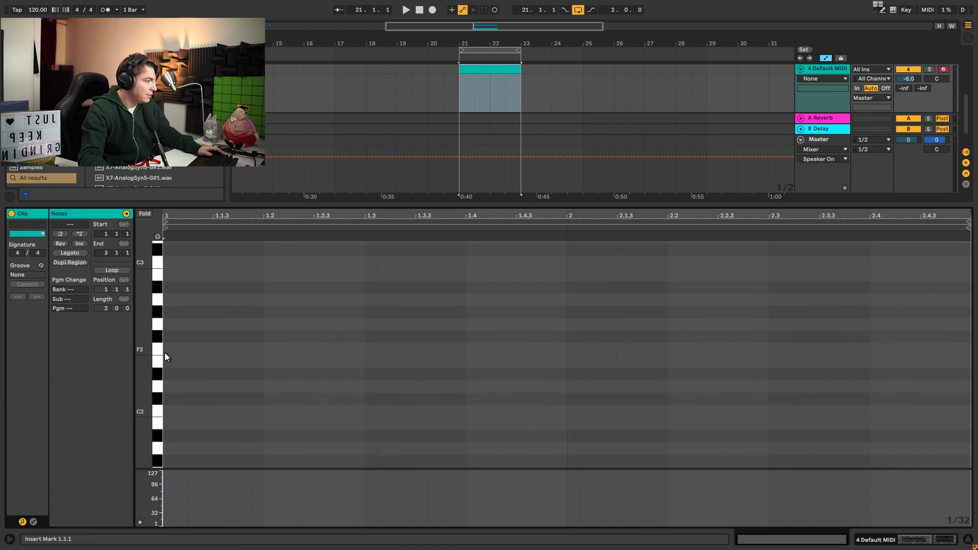
{"action": "double_click", "coordinate": [166, 350]}
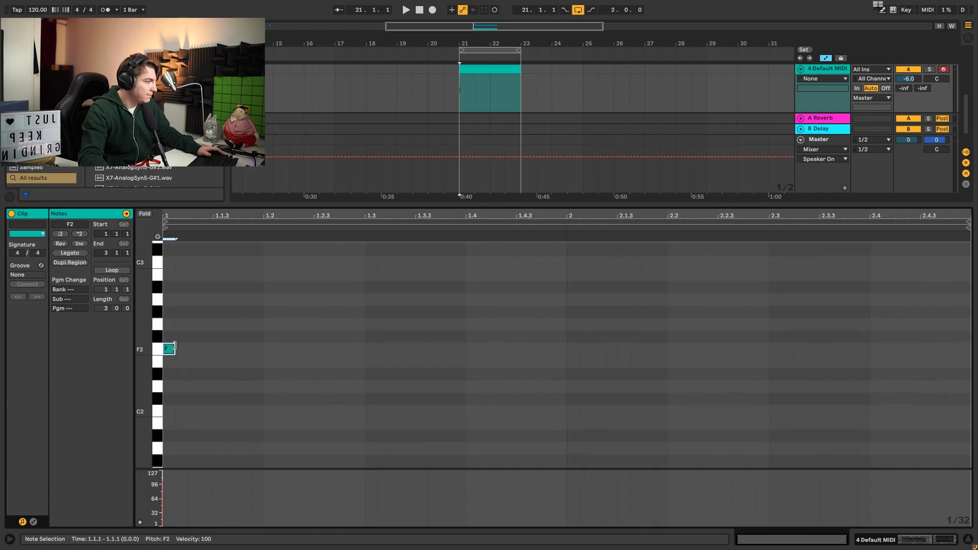
{"action": "left_click_drag", "start_coordinate": [174, 348], "coordinate": [273, 353]}
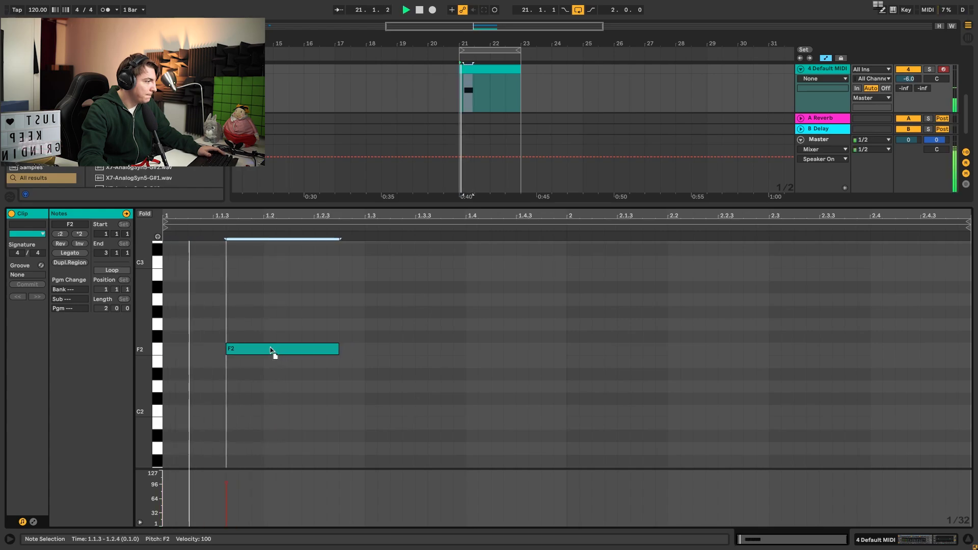
{"action": "left_click_drag", "start_coordinate": [335, 350], "coordinate": [526, 354]}
{"action": "key", "text": "space"}
{"action": "key", "text": "space"}
{"action": "key", "text": "space"}
{"action": "key", "text": "space"}
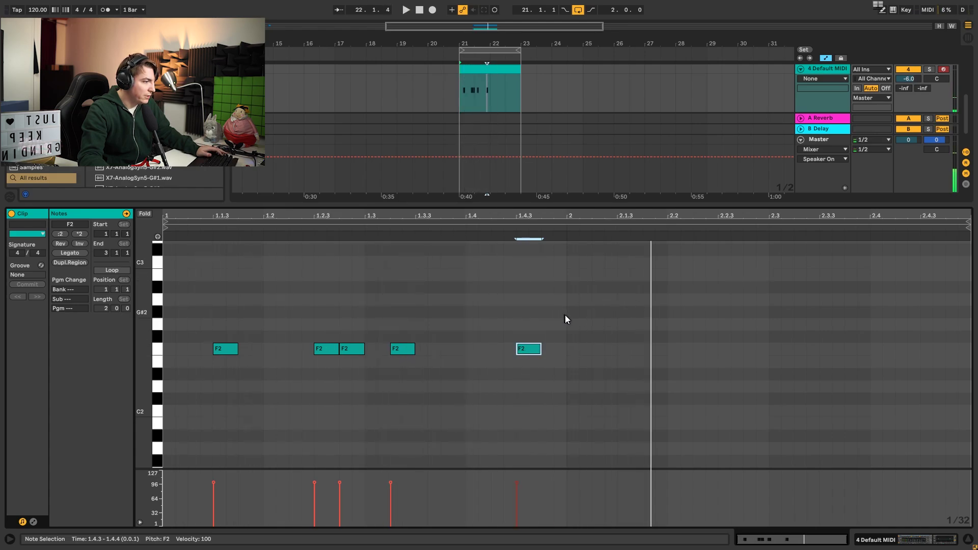
Step: Duplicate the first bar's notes into the second bar and transpose all notes down an octave to F1
{"action": "left_click_drag", "start_coordinate": [564, 320], "coordinate": [163, 400]}
{"action": "key", "text": "ctrl+d"}
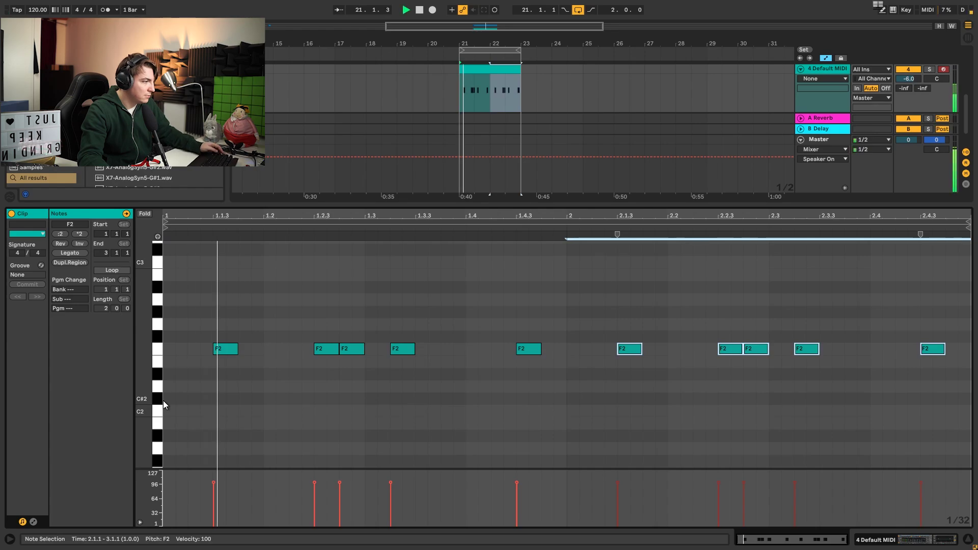
{"action": "key", "text": "ctrl+a"}
{"action": "key", "text": "shift+Down"}
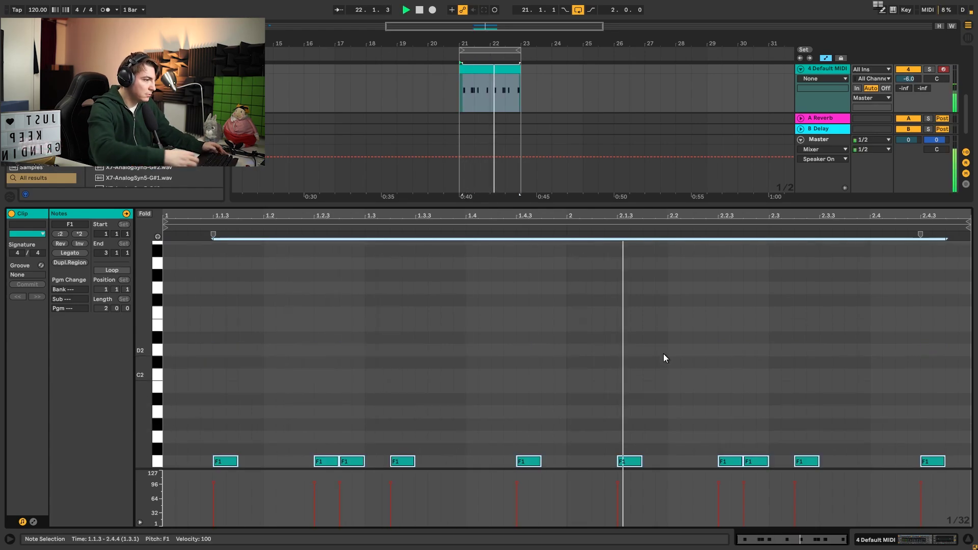
{"action": "key", "text": "shift+Tab"}
{"action": "key", "text": "space"}
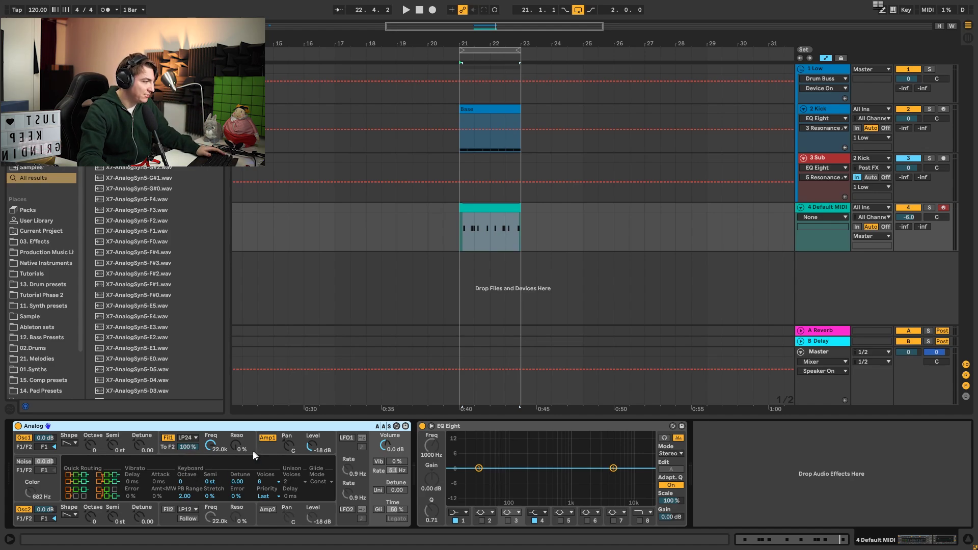
Step: Set Analog's Filter 1 frequency to 181 Hz and its envelope to sustain 0, decay 1.49 s and frequency modulation amount 4.32 during playback
{"action": "key", "text": "space"}
{"action": "left_click_drag", "start_coordinate": [210, 445], "coordinate": [210, 484]}
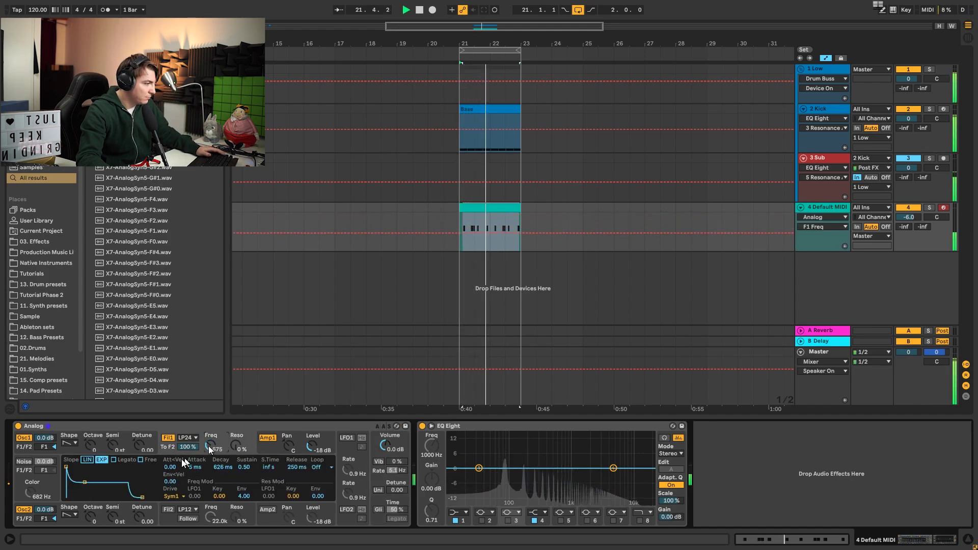
{"action": "left_click_drag", "start_coordinate": [85, 482], "coordinate": [88, 497]}
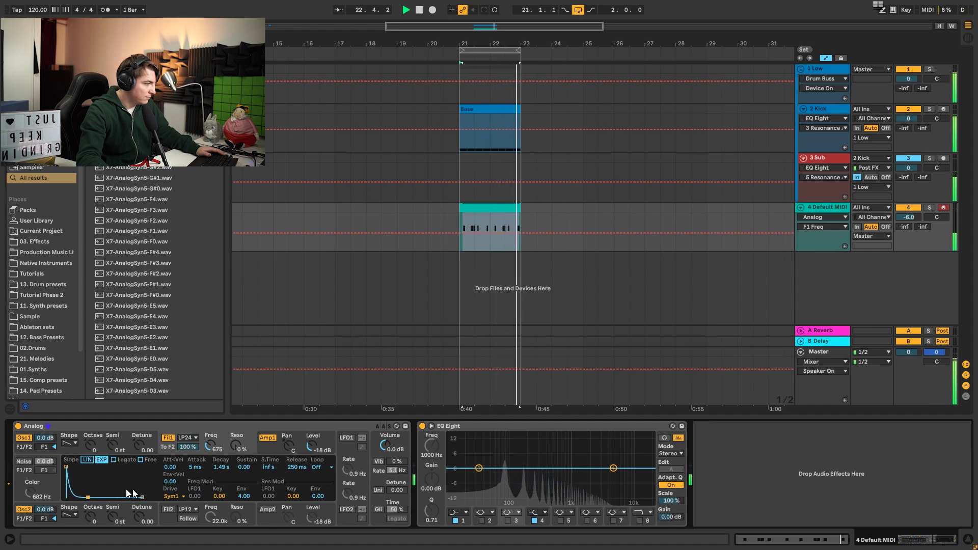
{"action": "left_click_drag", "start_coordinate": [244, 496], "coordinate": [243, 487]}
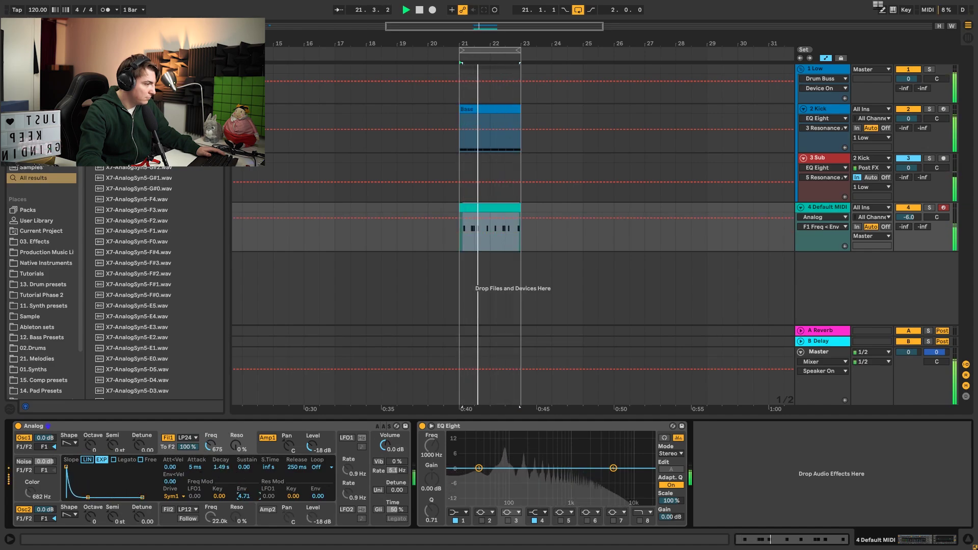
{"action": "left_click_drag", "start_coordinate": [213, 445], "coordinate": [239, 503]}
{"action": "left_click", "coordinate": [213, 445]}
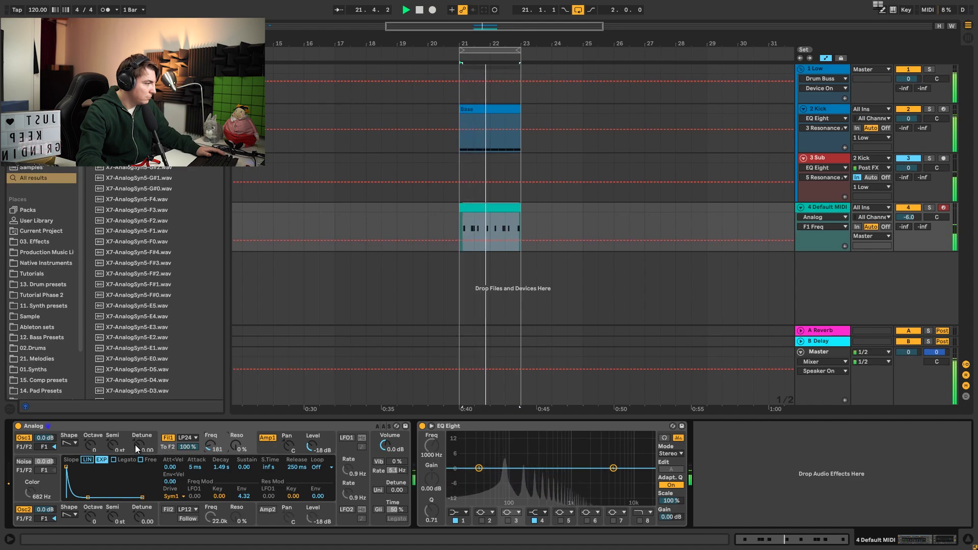
Step: Adjust Analog's Amp 1 envelope decay with zero sustain and shorten the Filter 1 envelope decay to 542 ms
{"action": "left_click", "coordinate": [113, 445]}
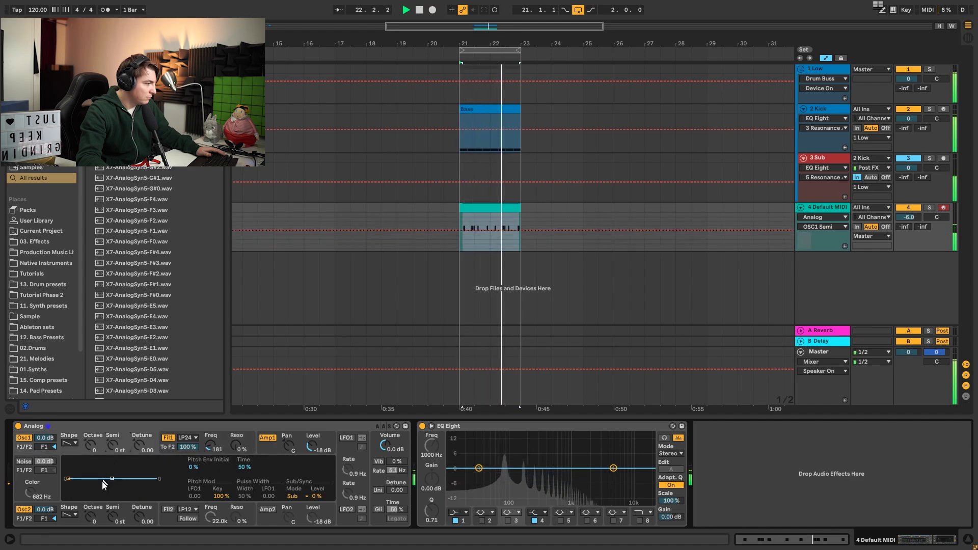
{"action": "left_click", "coordinate": [265, 441]}
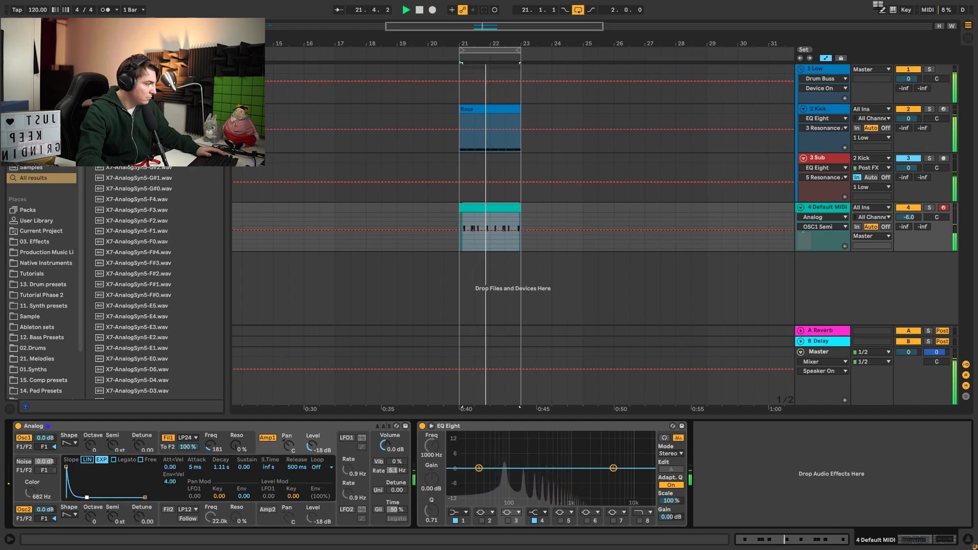
{"action": "left_click_drag", "start_coordinate": [86, 497], "coordinate": [83, 497]}
{"action": "left_click", "coordinate": [222, 436]}
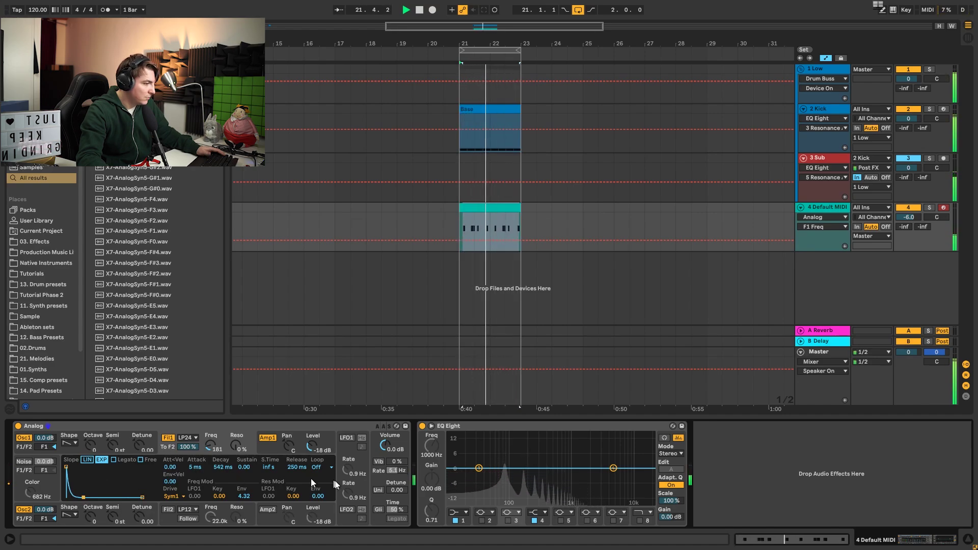
Step: Lower the Low group's track volume to -3.9 dB while listening to the loop
{"action": "key", "text": "space"}
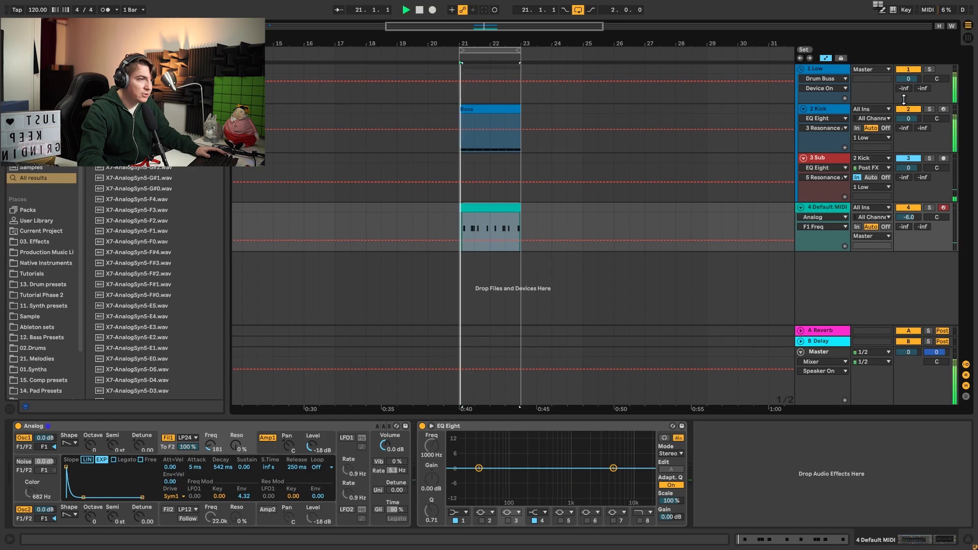
{"action": "left_click_drag", "start_coordinate": [909, 79], "coordinate": [909, 88]}
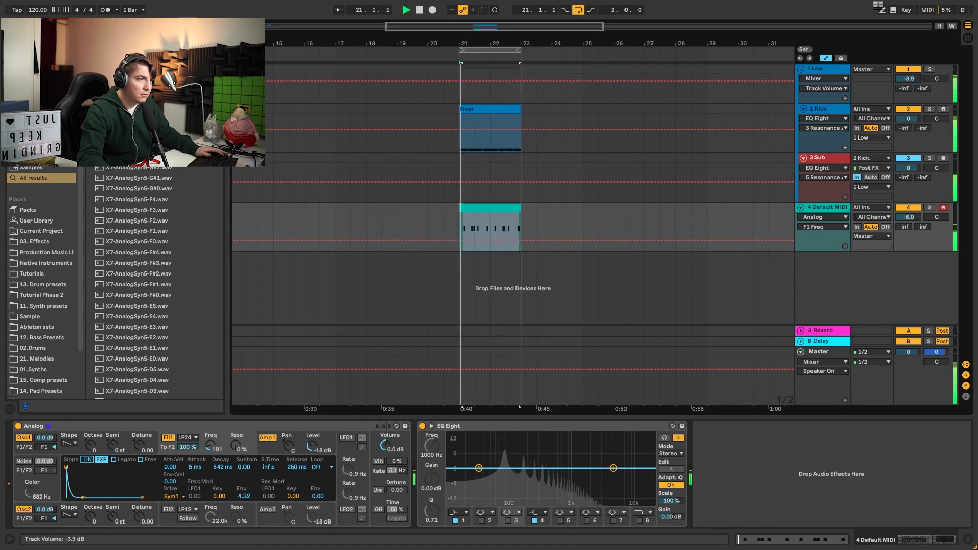
{"action": "key", "text": "space"}
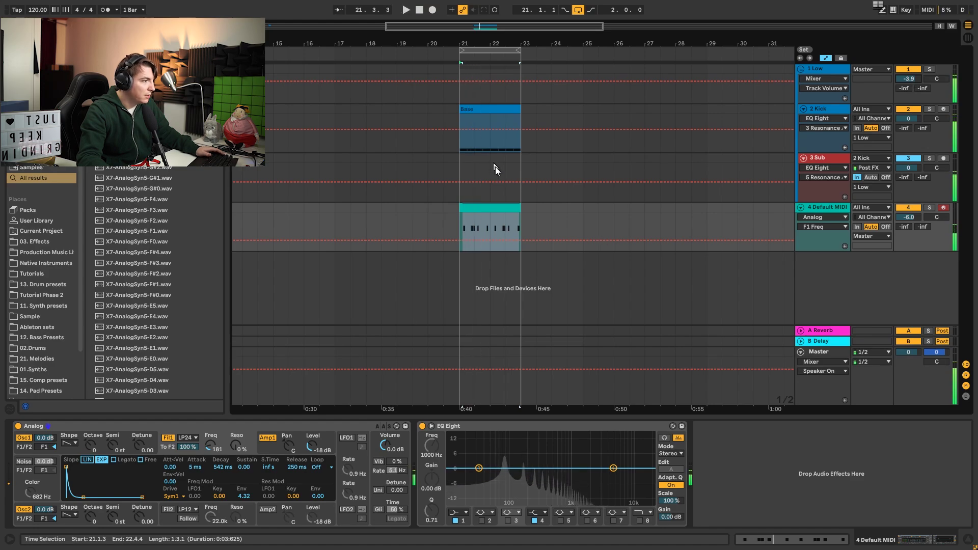
Step: Open the Analog track's MIDI clip for note editing and play the loop
{"action": "left_click", "coordinate": [484, 213]}
{"action": "double_click", "coordinate": [485, 213]}
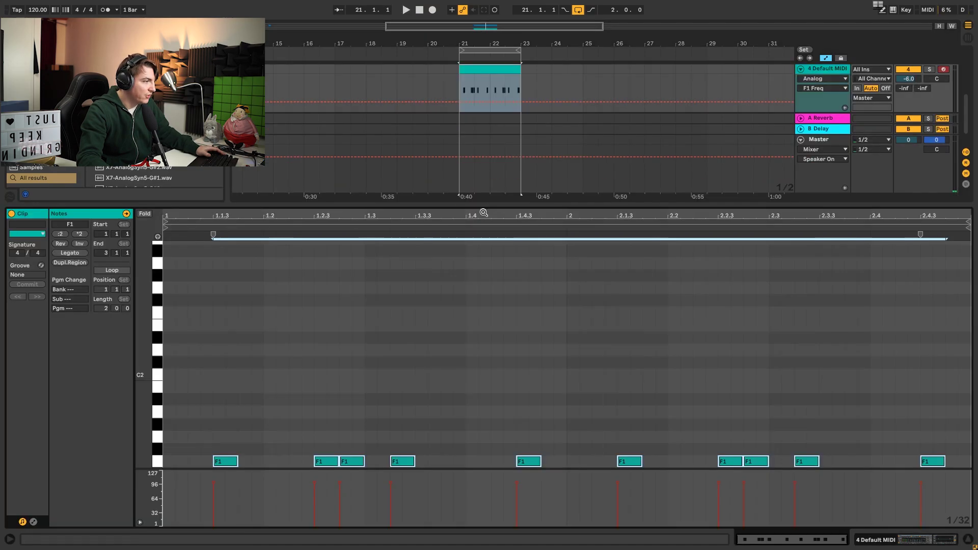
{"action": "scroll", "coordinate": [225, 404], "scroll_direction": "down", "scroll_amount": 4}
{"action": "key", "text": "space"}
Step: Try shifting all the F1 notes a thirty-second note earlier
{"action": "mouse_move", "coordinate": [314, 368]}
{"action": "left_mouse_down"}
{"action": "mouse_move", "coordinate": [279, 372]}
{"action": "mouse_move", "coordinate": [306, 374]}
{"action": "left_mouse_up"}
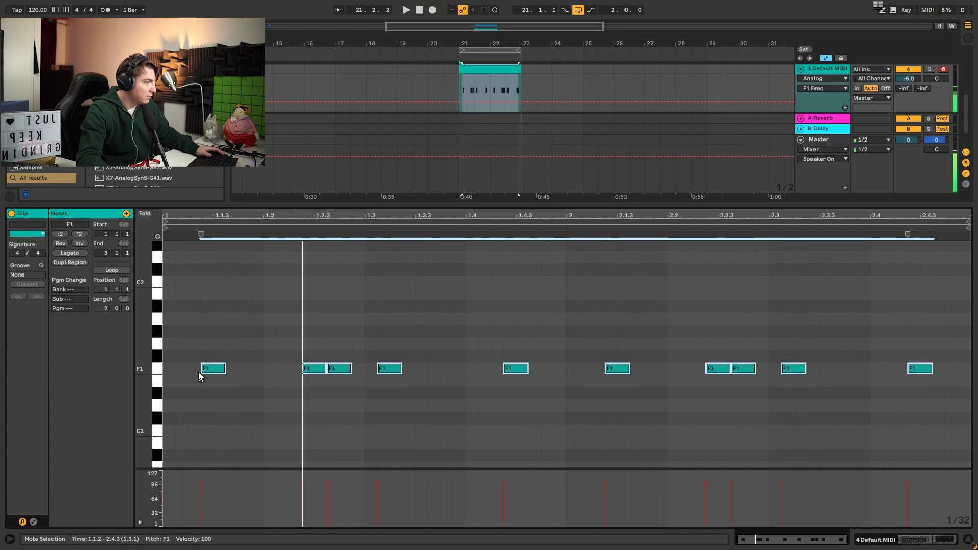
{"action": "left_click_drag", "start_coordinate": [214, 372], "coordinate": [224, 374]}
{"action": "left_click", "coordinate": [316, 378]}
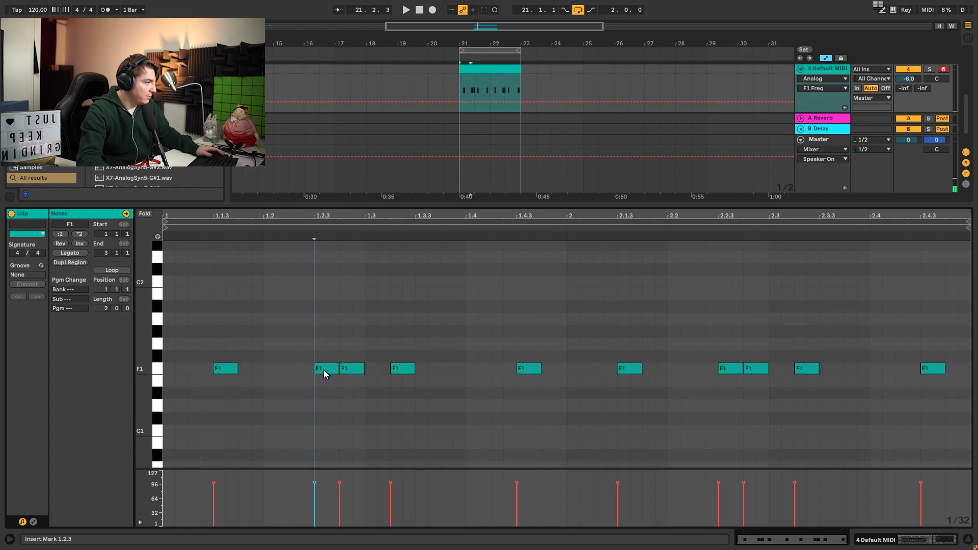
Step: Move the first bar's note at 1.2.3 to 1.2.2 and the note at 1.3.2 to 1.3.3, auditioning the rhythm
{"action": "left_click_drag", "start_coordinate": [324, 374], "coordinate": [294, 375]}
{"action": "key", "text": "space"}
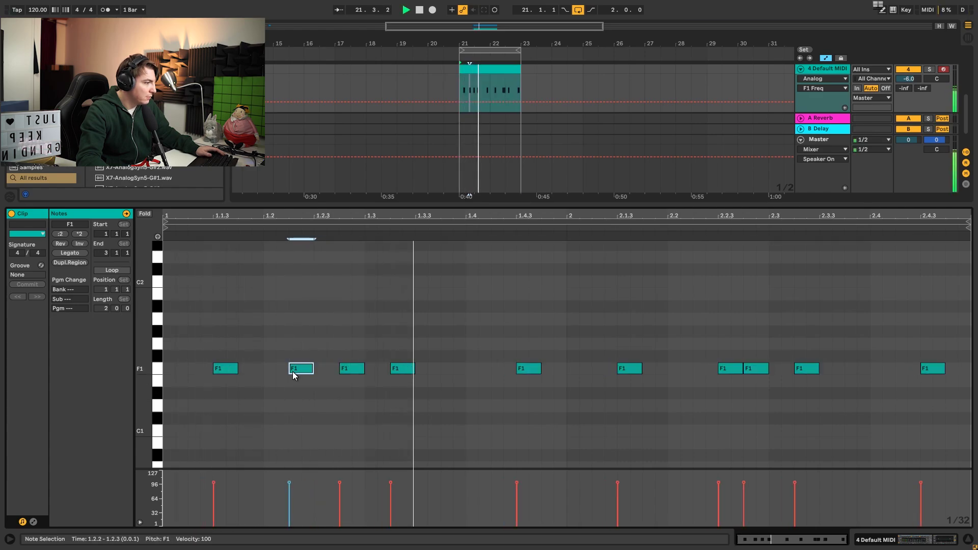
{"action": "key", "text": "space"}
{"action": "left_click_drag", "start_coordinate": [407, 371], "coordinate": [431, 372]}
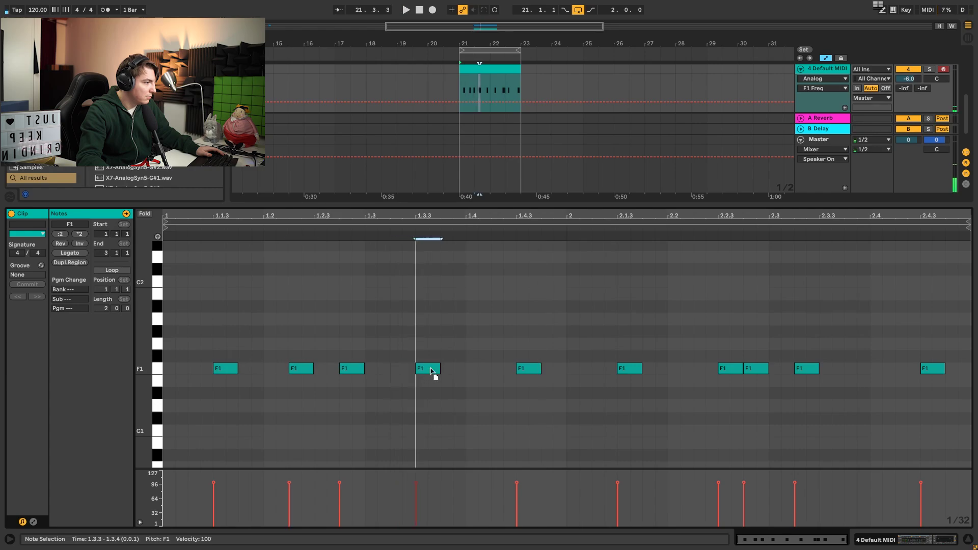
{"action": "key", "text": "space"}
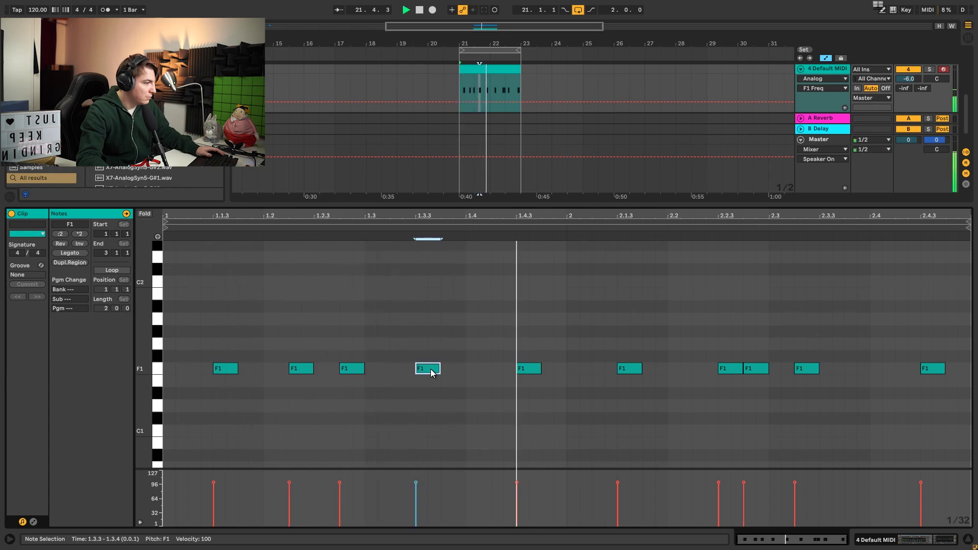
Step: Replace the second bar's notes with a duplicate of the first bar's pattern and play the loop
{"action": "left_click", "coordinate": [770, 350]}
{"action": "key", "text": "space"}
{"action": "left_click_drag", "start_coordinate": [951, 327], "coordinate": [558, 397]}
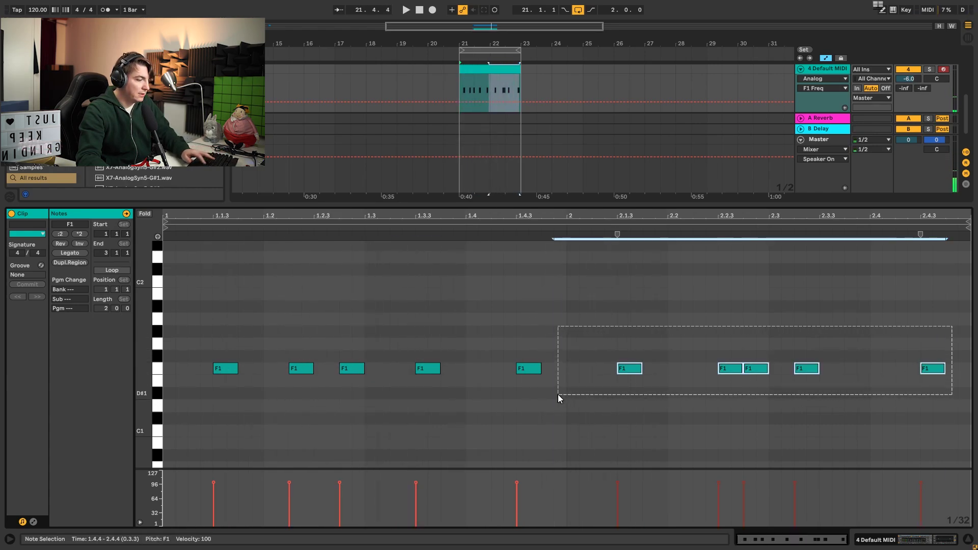
{"action": "key", "text": "Delete"}
{"action": "left_click_drag", "start_coordinate": [563, 316], "coordinate": [166, 412]}
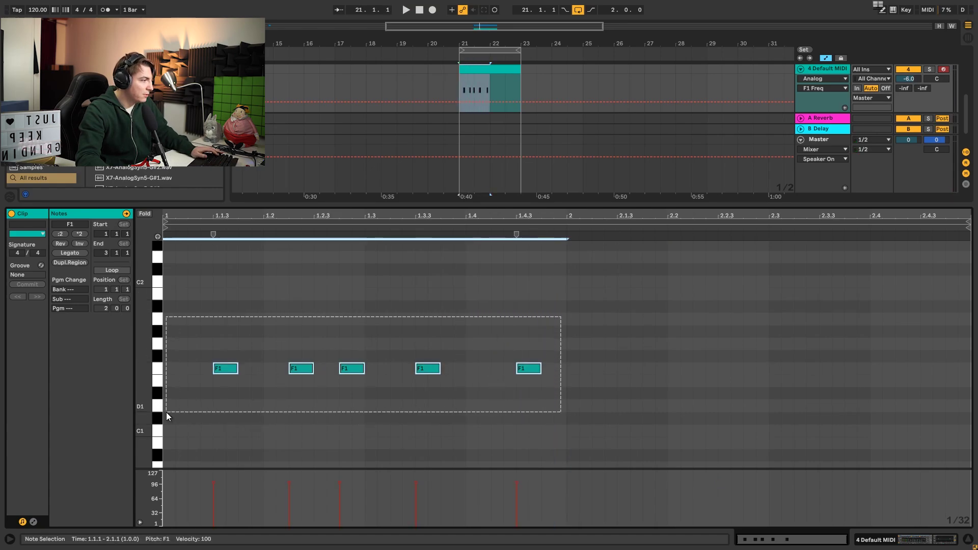
{"action": "key", "text": "ctrl+d"}
{"action": "key", "text": "space"}
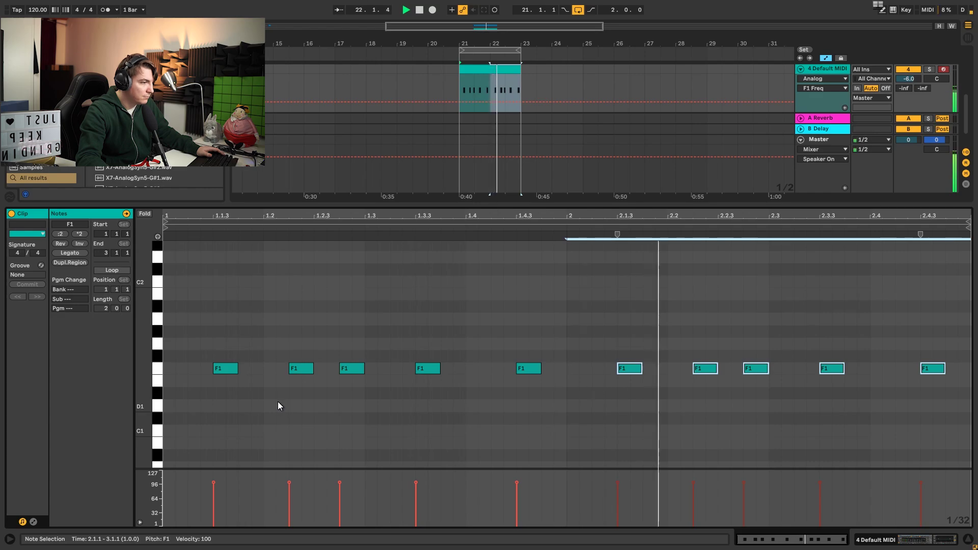
{"action": "key", "text": "shift+Tab"}
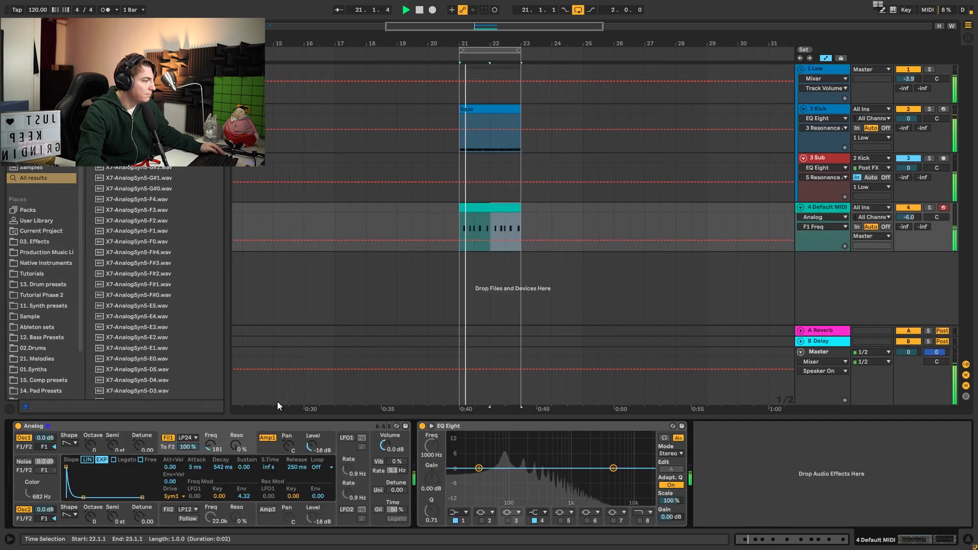
Step: Shape the Analog sound in EQ Eight with a low cut at 58.7 Hz, a low-frequency boost and a high cut at 1.21 kHz
{"action": "left_click", "coordinate": [466, 513]}
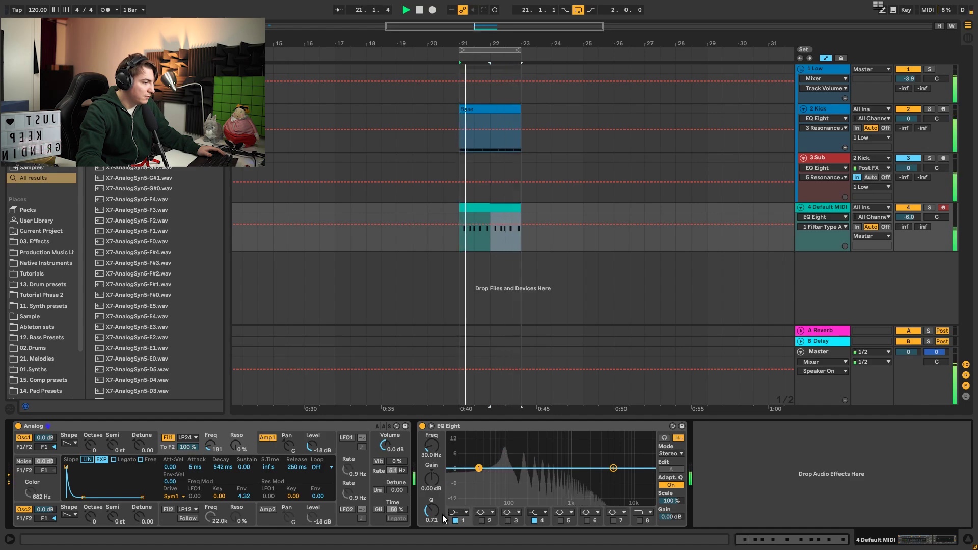
{"action": "left_click", "coordinate": [459, 513]}
{"action": "left_click", "coordinate": [460, 461]}
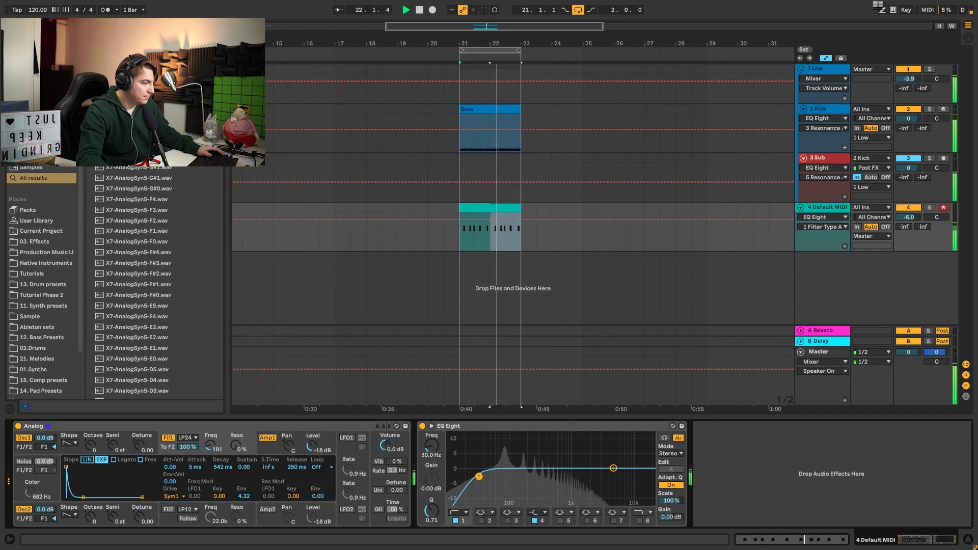
{"action": "left_click_drag", "start_coordinate": [492, 478], "coordinate": [502, 478]}
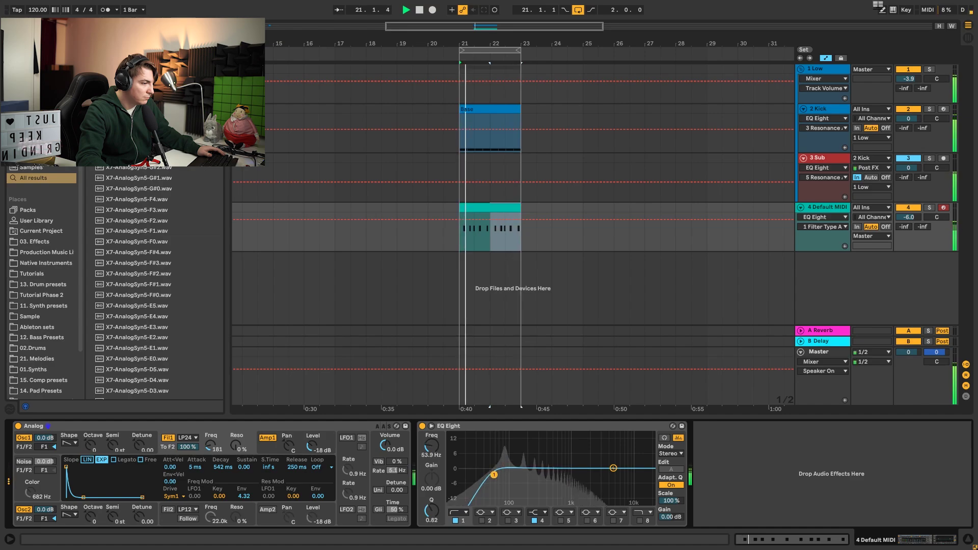
{"action": "left_click", "coordinate": [640, 520]}
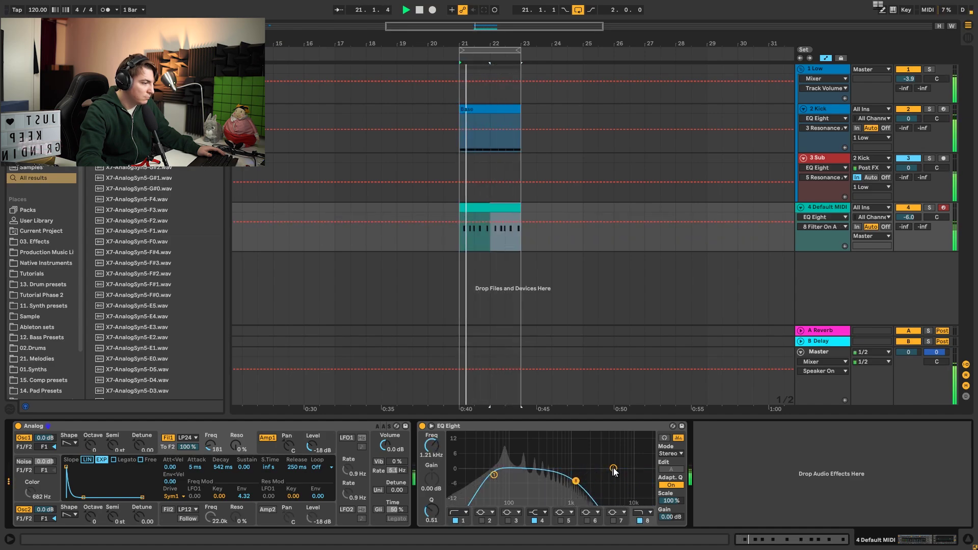
{"action": "left_click_drag", "start_coordinate": [504, 452], "coordinate": [496, 476]}
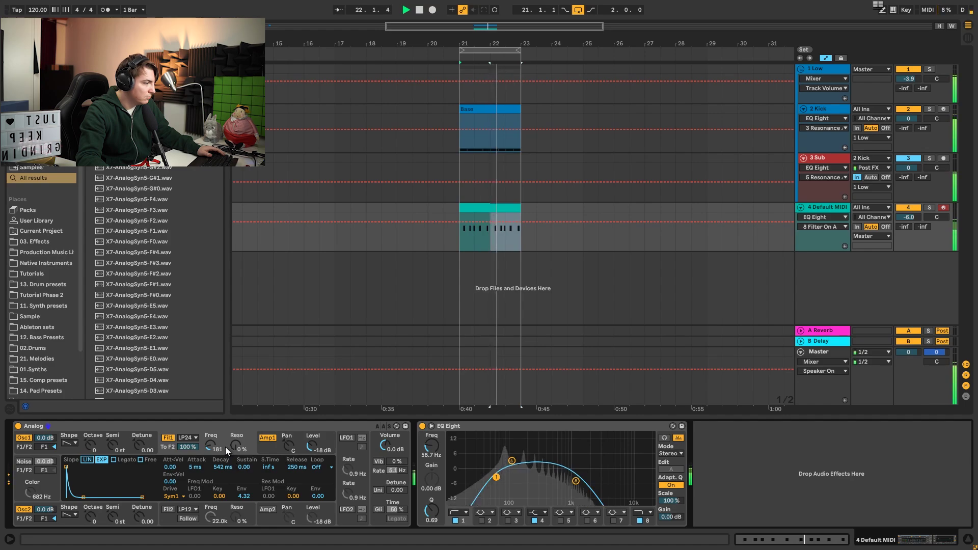
Step: Switch off Analog's oscillator 2 and set the filter 1 frequency to 261 Hz while auditioning the loop
{"action": "left_click_drag", "start_coordinate": [206, 449], "coordinate": [206, 460]}
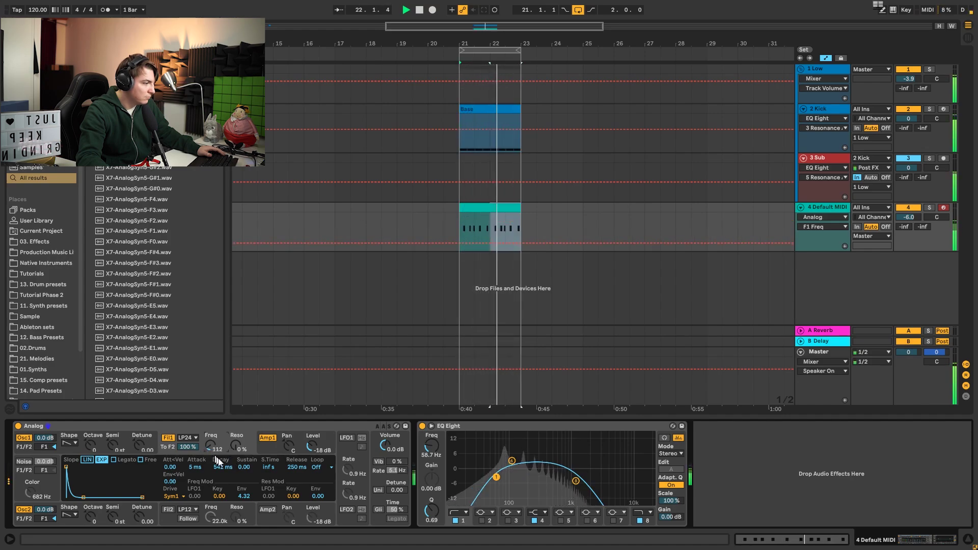
{"action": "left_click_drag", "start_coordinate": [239, 495], "coordinate": [239, 477]}
{"action": "left_click", "coordinate": [24, 510]}
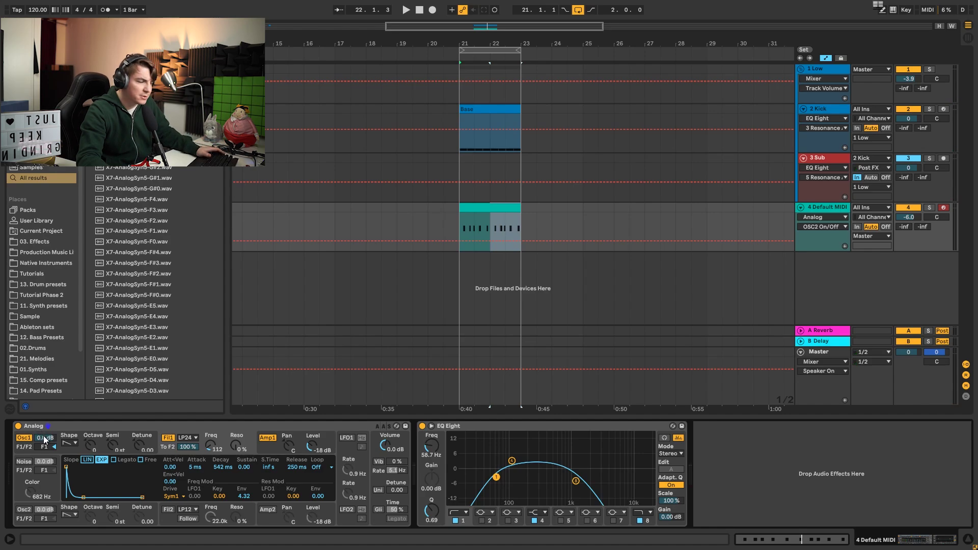
{"action": "key", "text": "space"}
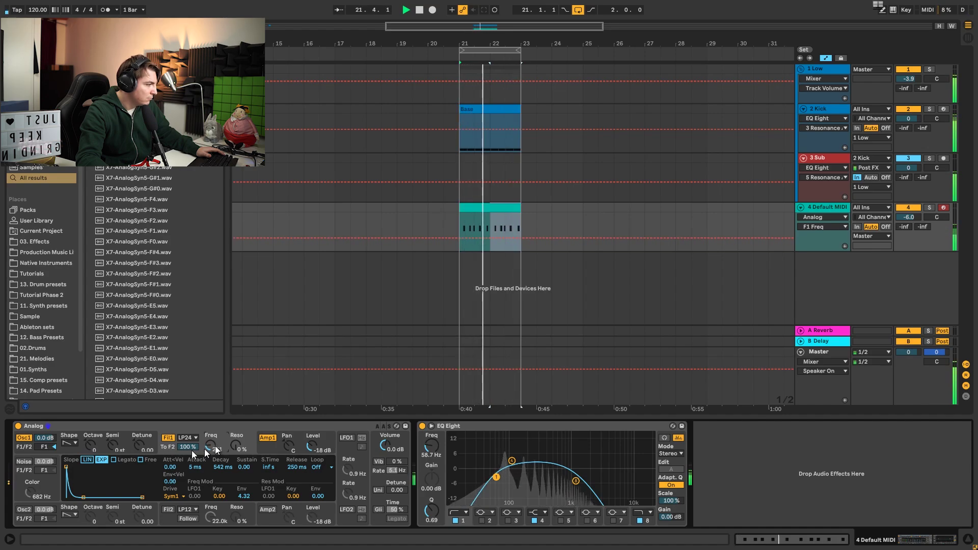
Step: Audition oscillator 1's octave setting and lower the EQ Eight high cut to 667 Hz
{"action": "mouse_move", "coordinate": [90, 445]}
{"action": "left_mouse_down"}
{"action": "mouse_move", "coordinate": [90, 454]}
{"action": "mouse_move", "coordinate": [90, 436]}
{"action": "mouse_move", "coordinate": [90, 449]}
{"action": "left_mouse_up"}
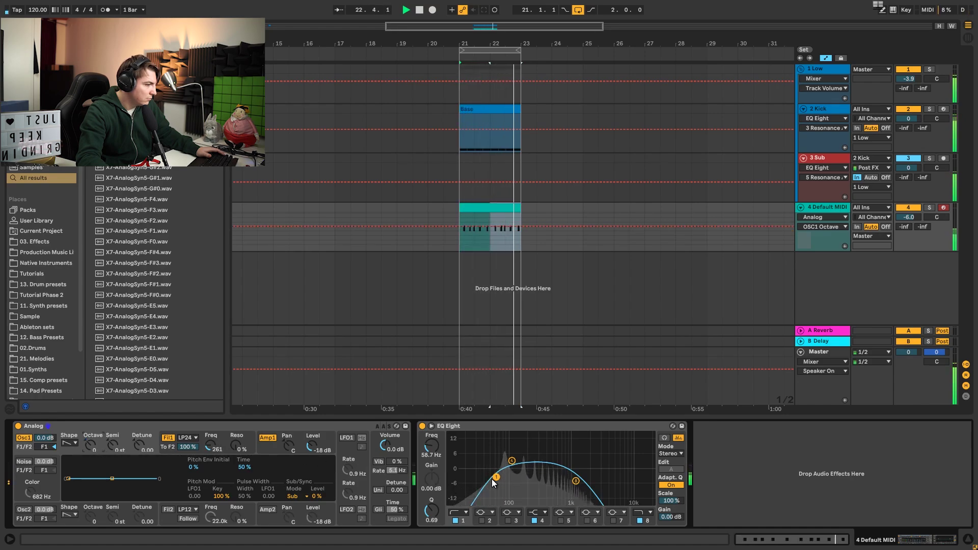
{"action": "left_click_drag", "start_coordinate": [577, 481], "coordinate": [560, 484]}
{"action": "key", "text": "space"}
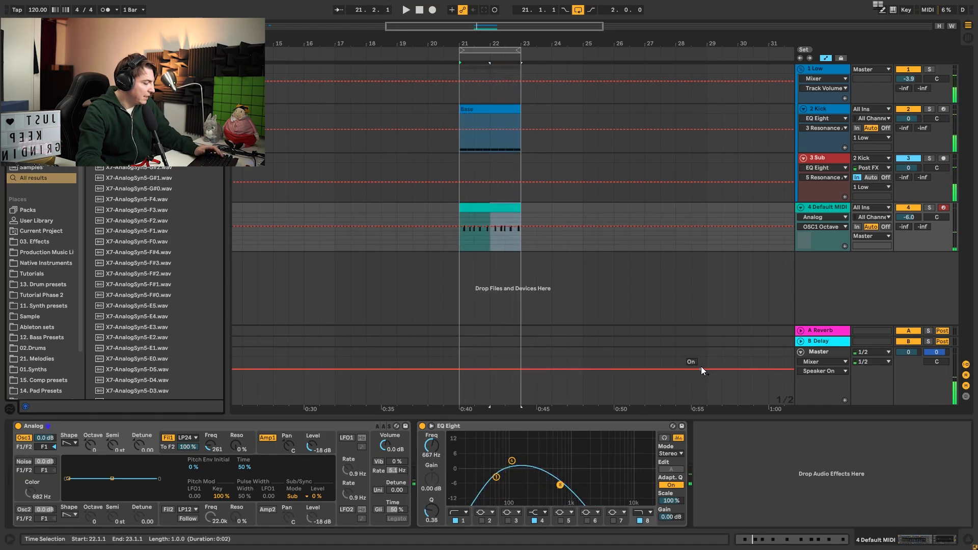
Step: Add a Glue Compressor after EQ Eight, set its threshold to -25.4 dB and enable soft clipping
{"action": "key", "text": "ctrl+f"}
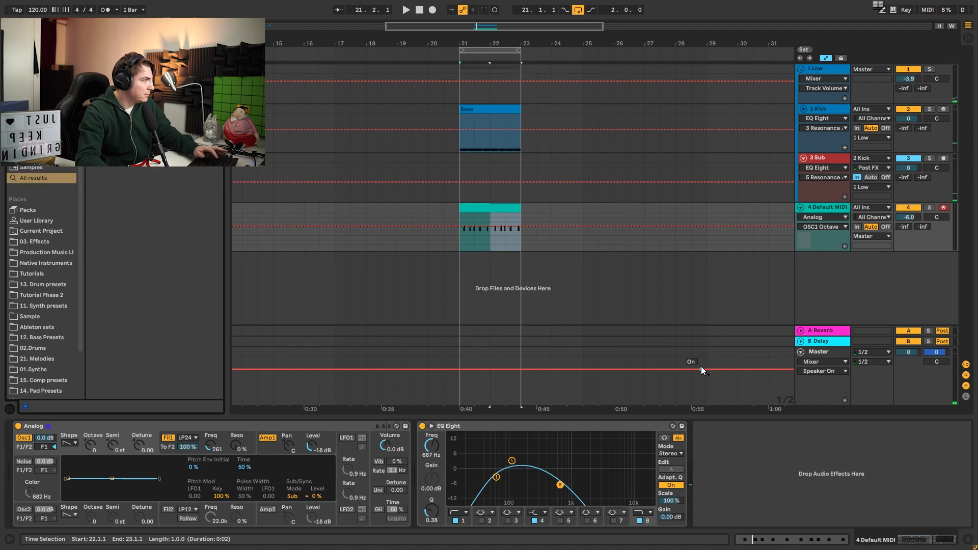
{"action": "type", "text": "comp"}
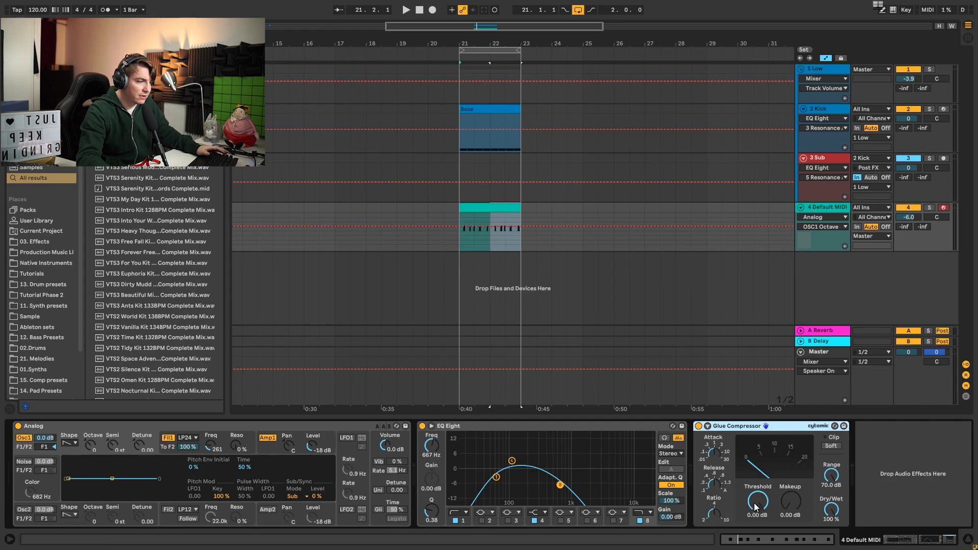
{"action": "key", "text": "space"}
{"action": "left_click_drag", "start_coordinate": [757, 505], "coordinate": [715, 497]}
{"action": "left_click", "coordinate": [833, 446]}
Step: Adjust the Glue Compressor's attack, set makeup to 12.7 dB and range to 21.0 dB, keeping Dry/Wet at 100 %
{"action": "left_click_drag", "start_coordinate": [715, 453], "coordinate": [715, 472]}
{"action": "left_click_drag", "start_coordinate": [789, 484], "coordinate": [830, 535]}
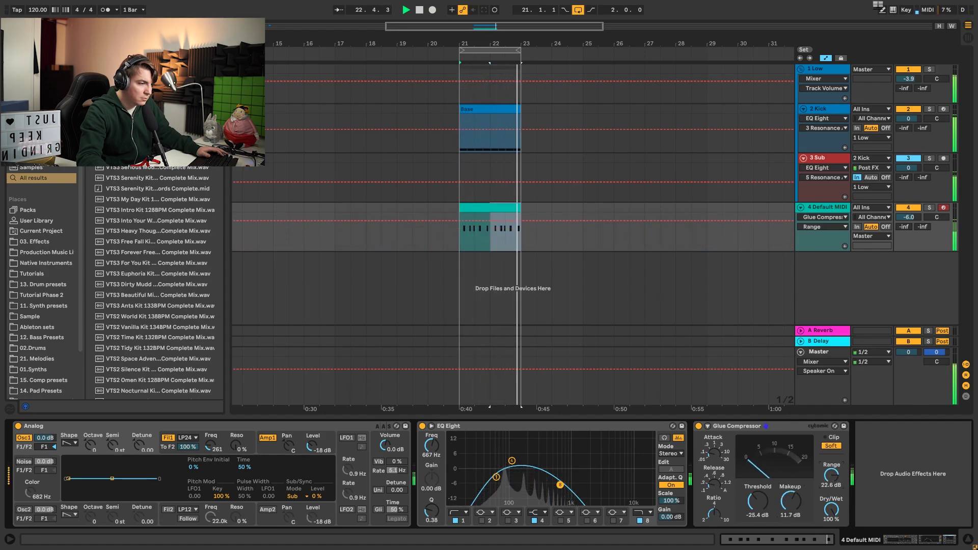
{"action": "left_click_drag", "start_coordinate": [790, 501], "coordinate": [790, 499]}
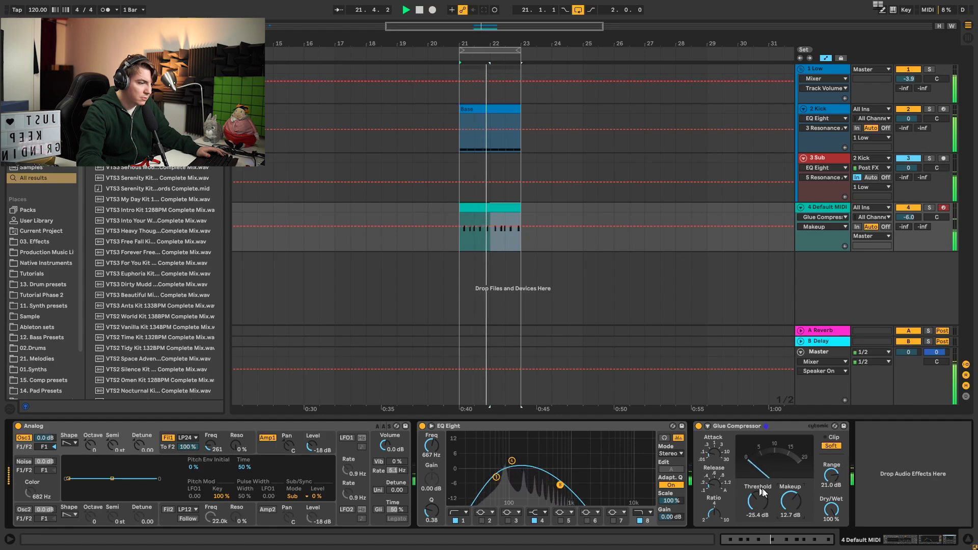
{"action": "mouse_move", "coordinate": [824, 517]}
{"action": "left_mouse_down"}
{"action": "mouse_move", "coordinate": [823, 540]}
{"action": "mouse_move", "coordinate": [824, 515]}
{"action": "left_mouse_up"}
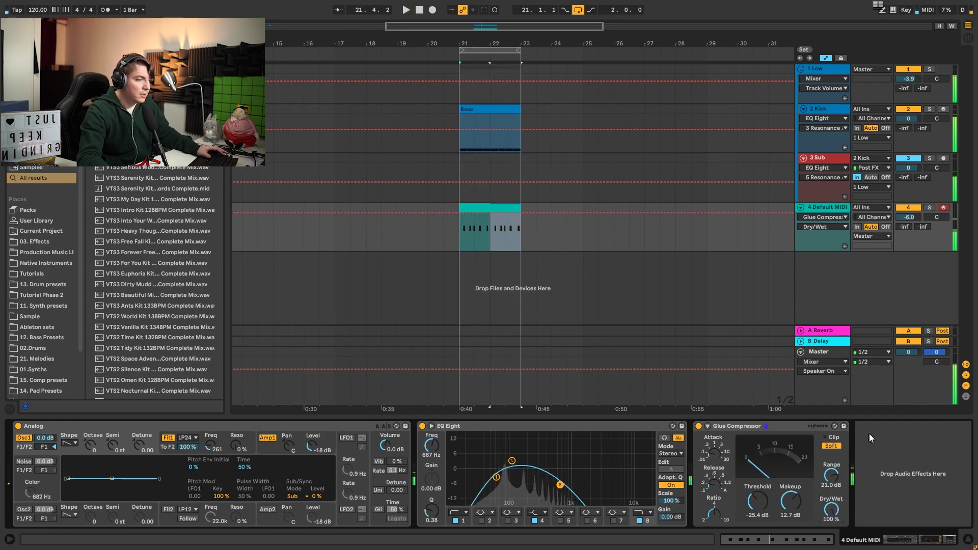
{"action": "key", "text": "space"}
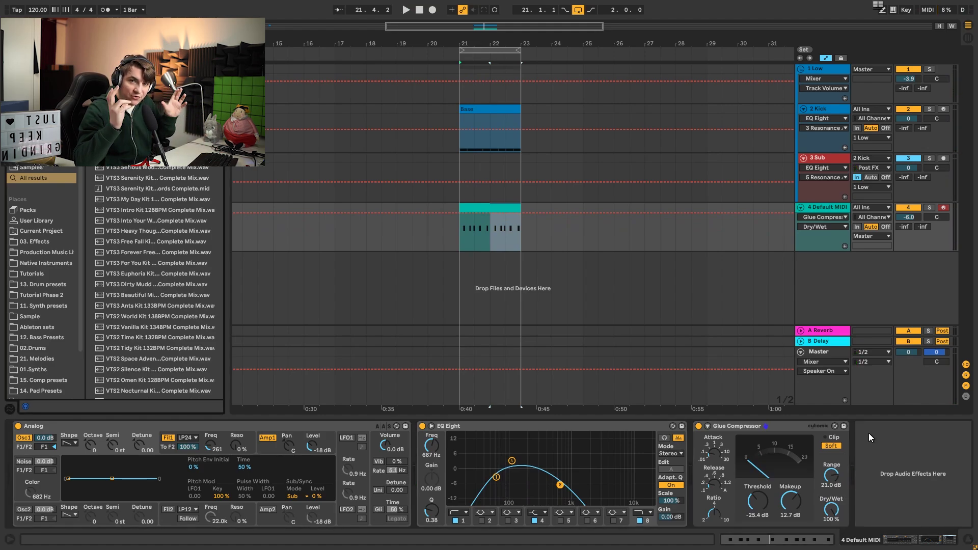
Step: Add a Delay after the Glue Compressor and group it into an Audio Effect Rack
{"action": "key", "text": "ctrl+f"}
{"action": "type", "text": "delay"}
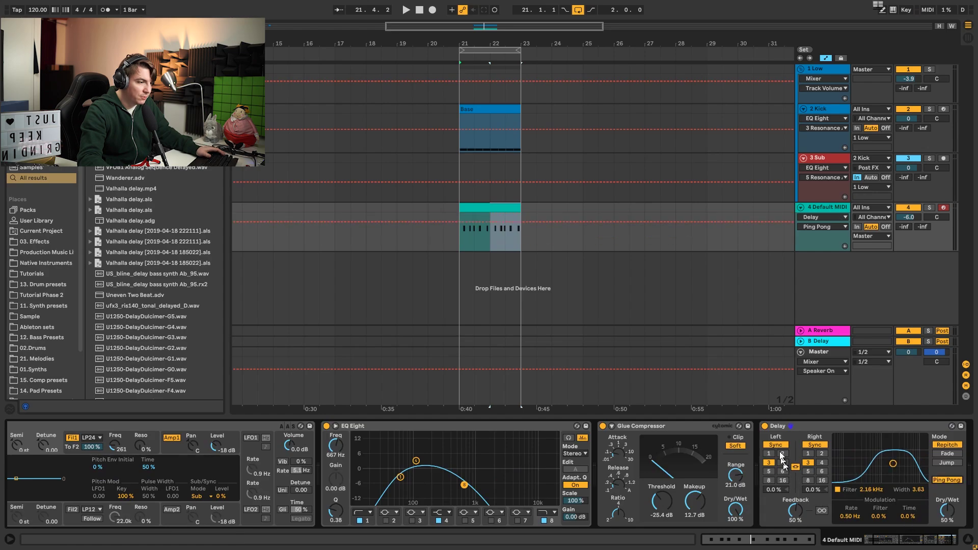
{"action": "left_click", "coordinate": [792, 428]}
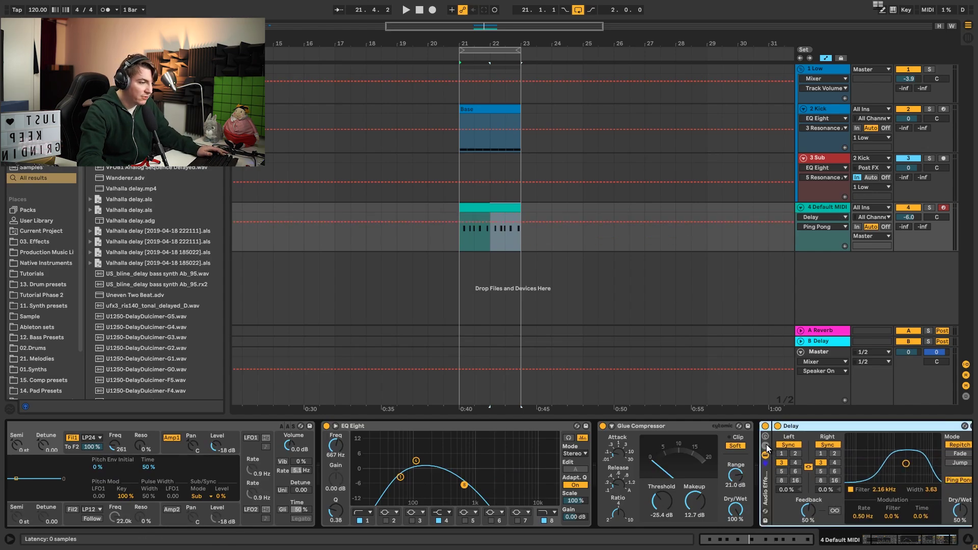
{"action": "key", "text": "ctrl+g"}
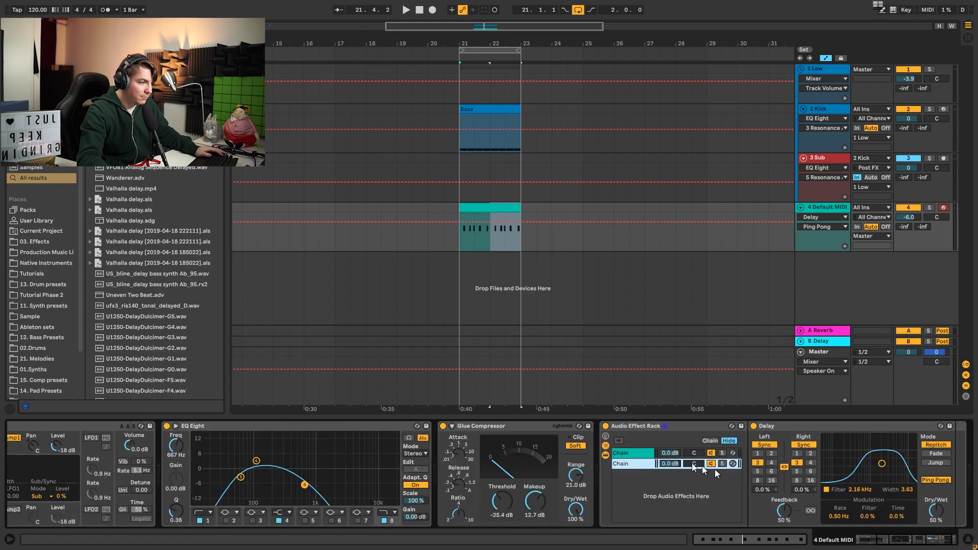
Step: Duplicate the rack's delay chain and remove the Delay from the first chain so it stays dry
{"action": "key", "text": "ctrl+d"}
{"action": "left_click", "coordinate": [806, 427]}
{"action": "key", "text": "Delete"}
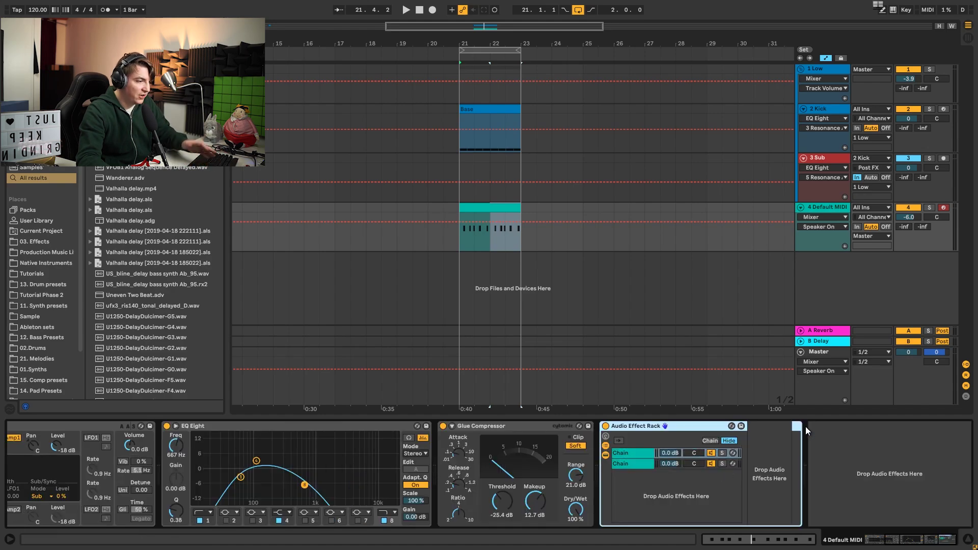
Step: On the second chain, set Delay Dry/Wet to 100 %, chain volume to -11.0 dB, feedback to 17 % and the filter to 3.23 kHz, width 3.30
{"action": "left_click", "coordinate": [633, 464]}
{"action": "left_click_drag", "start_coordinate": [934, 513], "coordinate": [934, 488]}
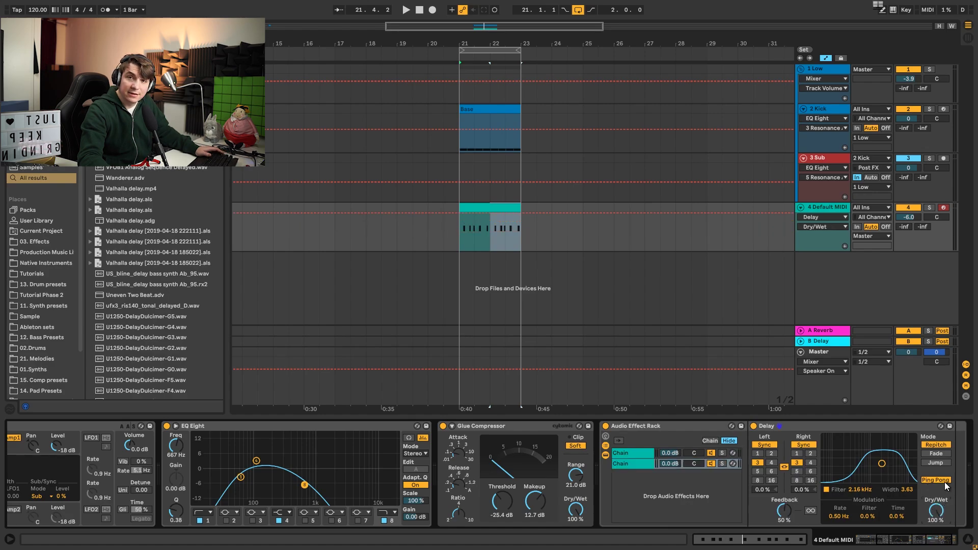
{"action": "left_click_drag", "start_coordinate": [669, 464], "coordinate": [669, 487]}
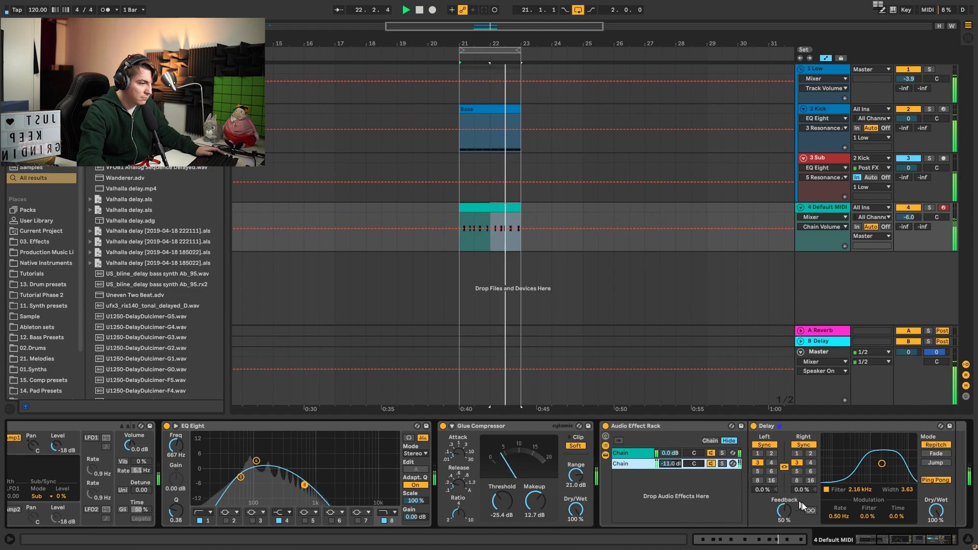
{"action": "left_click_drag", "start_coordinate": [785, 510], "coordinate": [784, 527]}
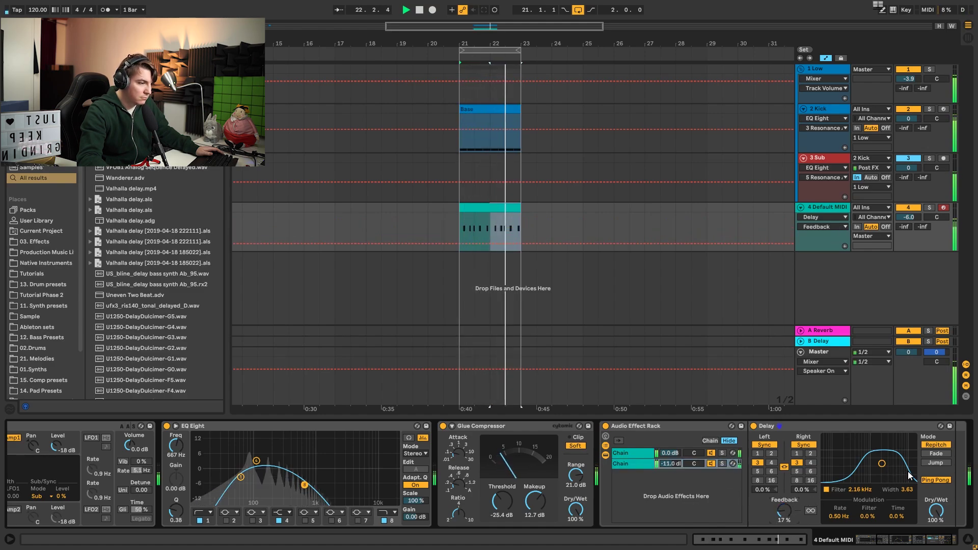
{"action": "left_click_drag", "start_coordinate": [882, 464], "coordinate": [888, 465]}
{"action": "key", "text": "space"}
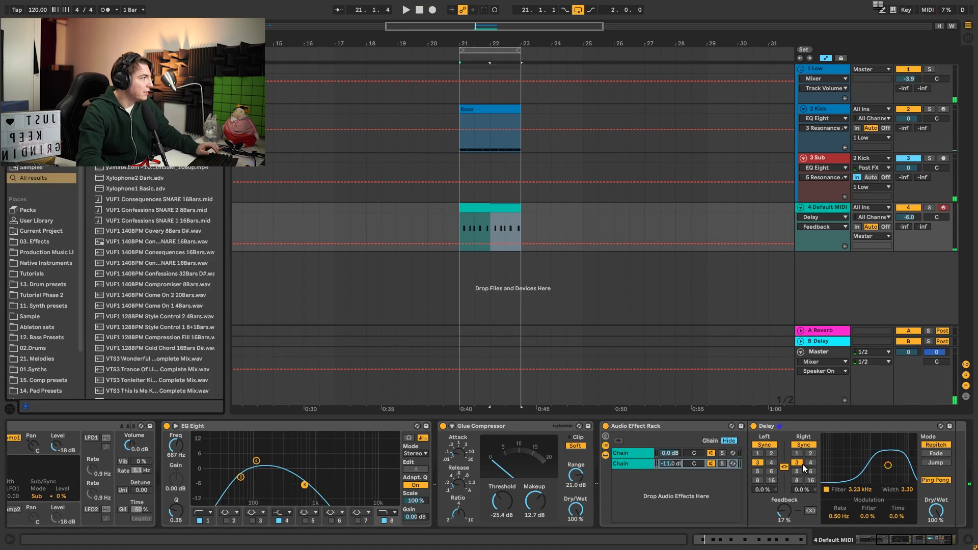
Step: Add a Compressor after the Delay with an inf:1 ratio and sidechain it from the 2 Kick track
{"action": "left_click_drag", "start_coordinate": [740, 312], "coordinate": [944, 450]}
{"action": "left_click_drag", "start_coordinate": [859, 448], "coordinate": [855, 430]}
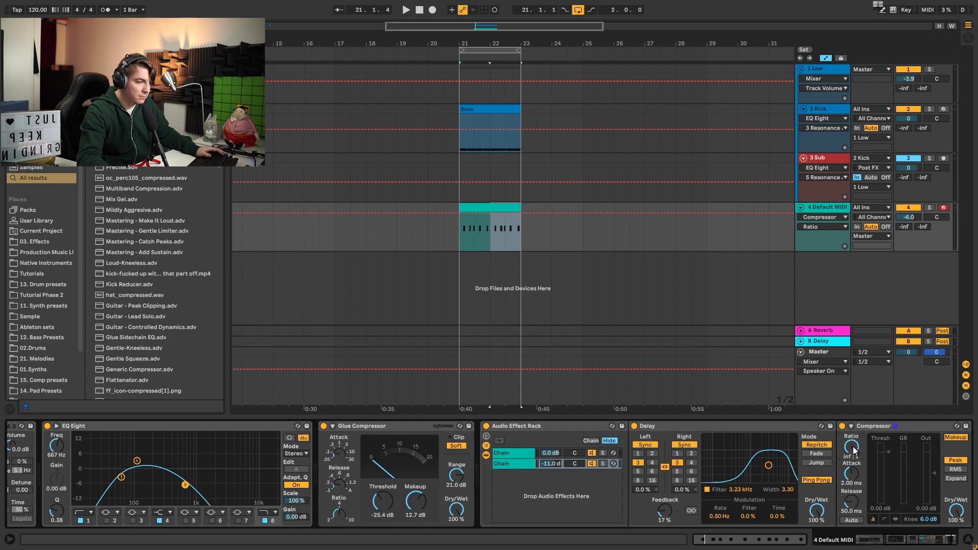
{"action": "left_click", "coordinate": [851, 426]}
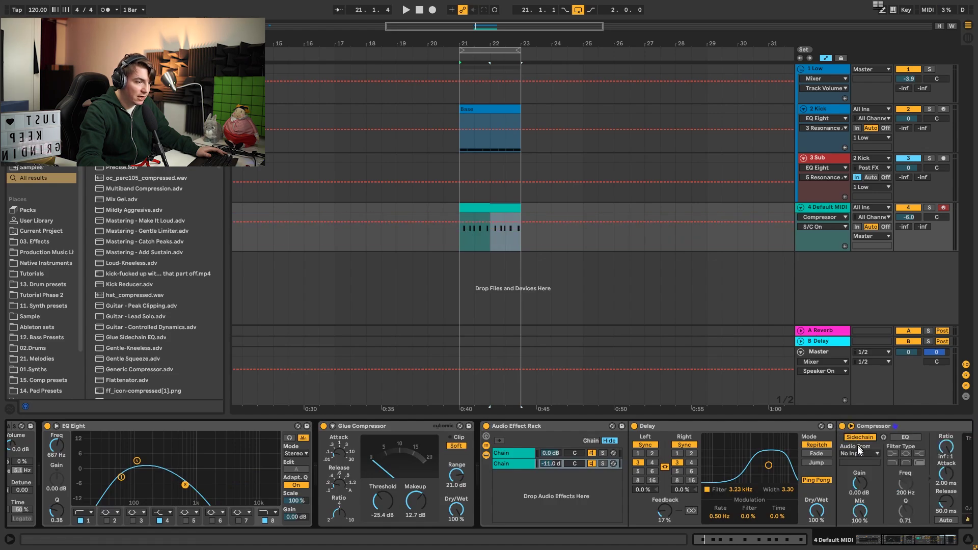
{"action": "left_click", "coordinate": [860, 454]}
{"action": "left_click", "coordinate": [865, 394]}
Step: Play the loop and lower the sidechain Compressor's threshold to -15.3 dB
{"action": "key", "text": "space"}
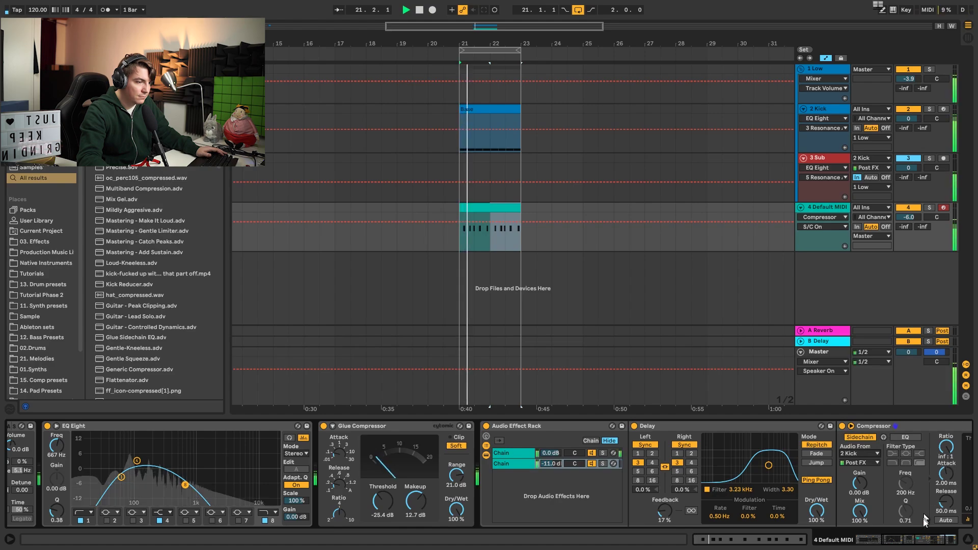
{"action": "left_click", "coordinate": [907, 542]}
{"action": "left_click_drag", "start_coordinate": [905, 544], "coordinate": [911, 544]}
{"action": "left_click_drag", "start_coordinate": [824, 452], "coordinate": [825, 476]}
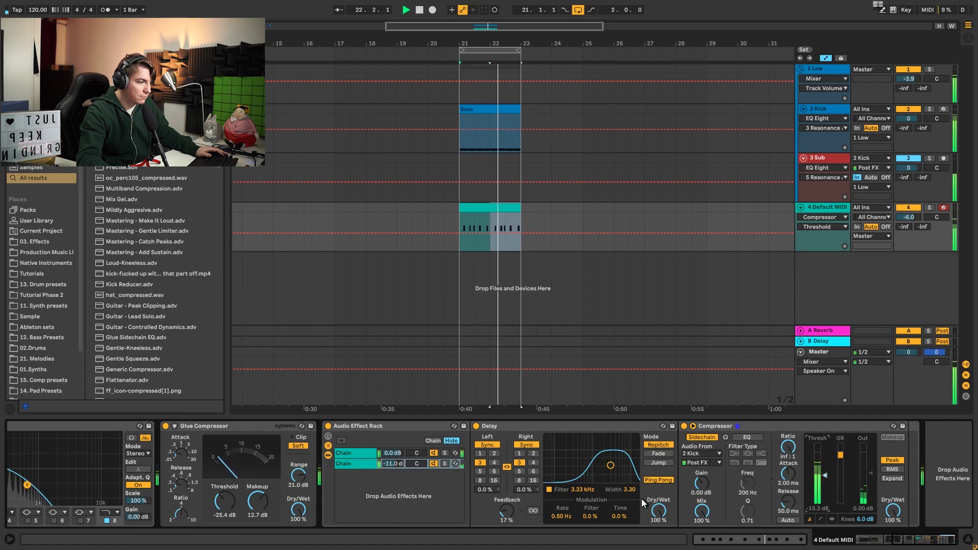
Step: Set the Delay feedback to 28 %, its filter to 2.69 kHz with width 4.30, and the delay chain volume to -8.4 dB
{"action": "left_click_drag", "start_coordinate": [504, 515], "coordinate": [505, 507]}
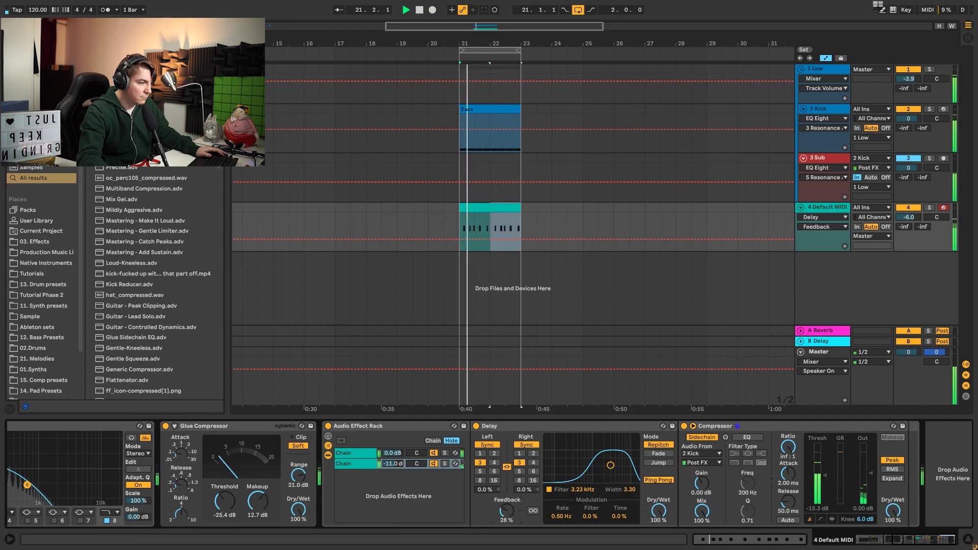
{"action": "left_click_drag", "start_coordinate": [611, 465], "coordinate": [608, 460]}
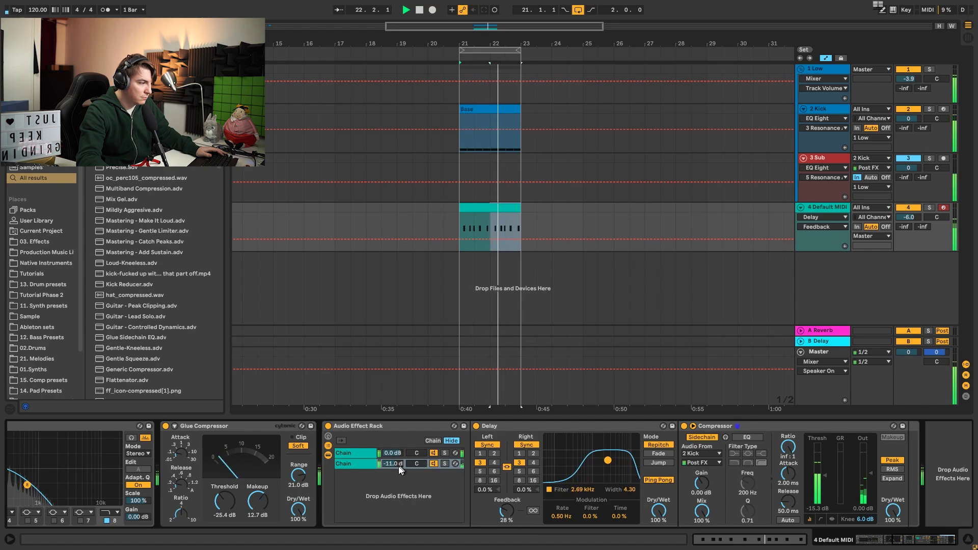
{"action": "left_click_drag", "start_coordinate": [398, 466], "coordinate": [398, 469]}
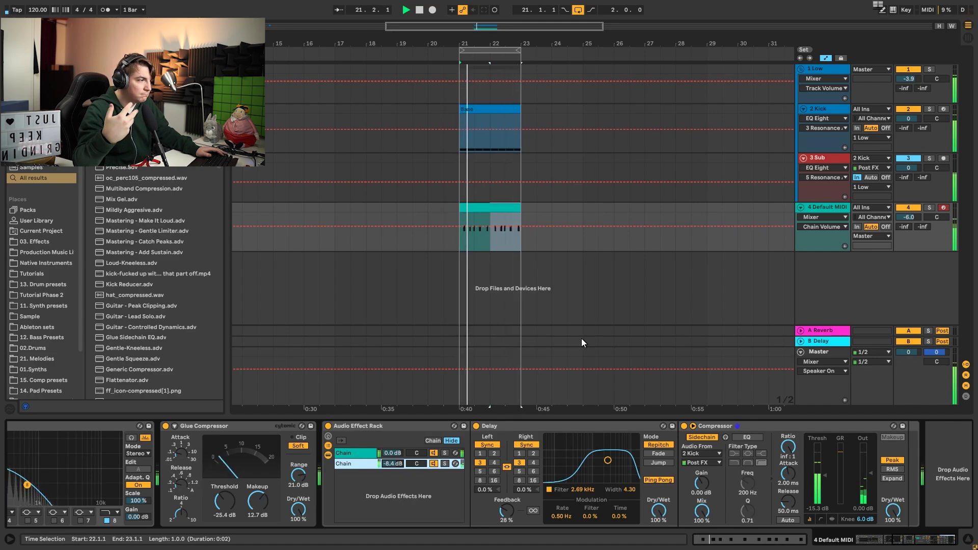
{"action": "key", "text": "space"}
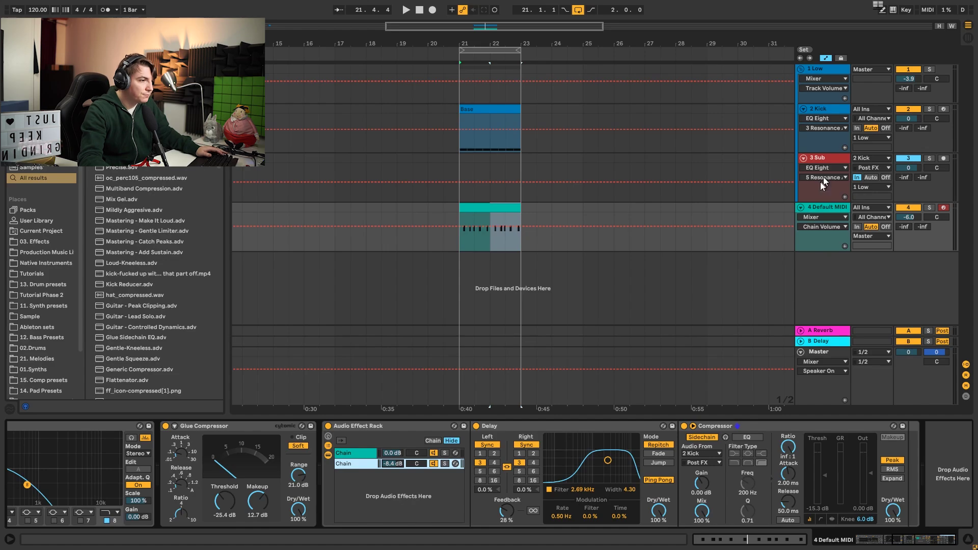
Step: Collapse the 4 Default MIDI track and create a new MIDI track with a Wavetable instrument below it
{"action": "left_click", "coordinate": [801, 206]}
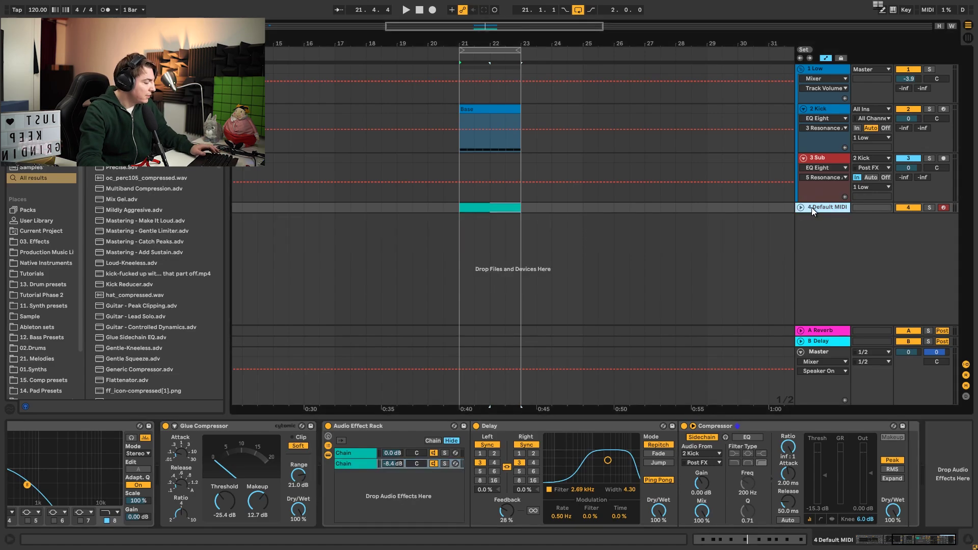
{"action": "left_click", "coordinate": [712, 181]}
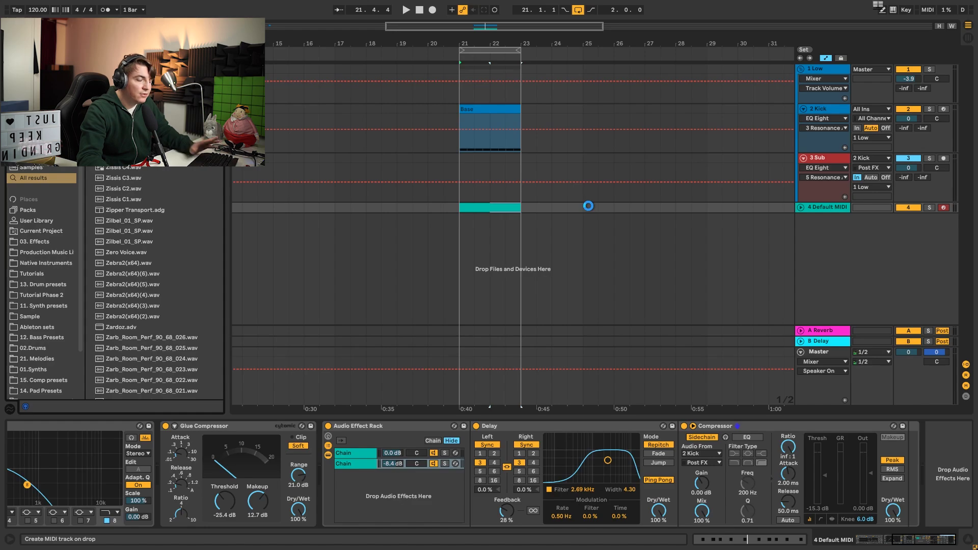
{"action": "left_click_drag", "start_coordinate": [588, 206], "coordinate": [589, 207]}
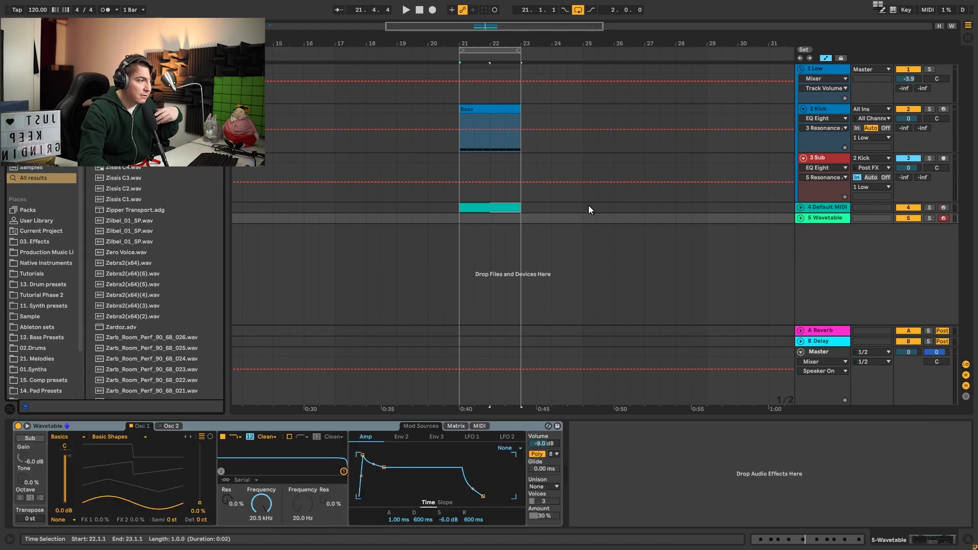
Step: Unfold the 5 Wavetable track, extend the loop to eight bars from bar 21, and fill it with copies of the 2 Kick clip
{"action": "left_click", "coordinate": [800, 218]}
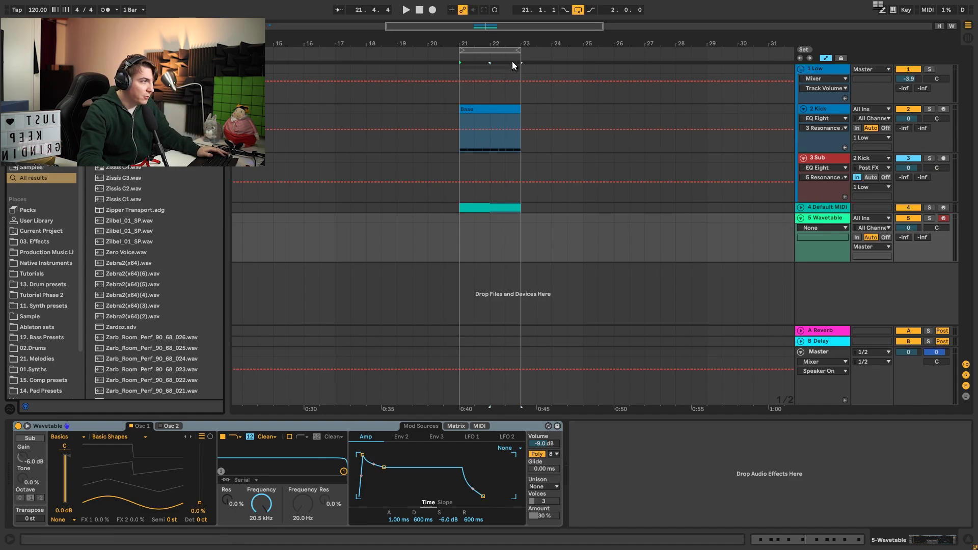
{"action": "left_click_drag", "start_coordinate": [519, 51], "coordinate": [645, 51]}
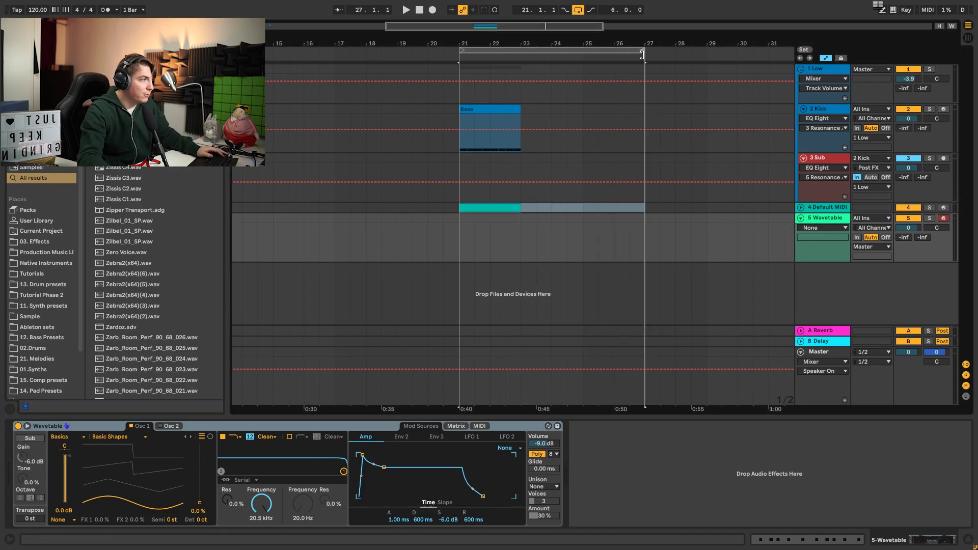
{"action": "left_click", "coordinate": [489, 128]}
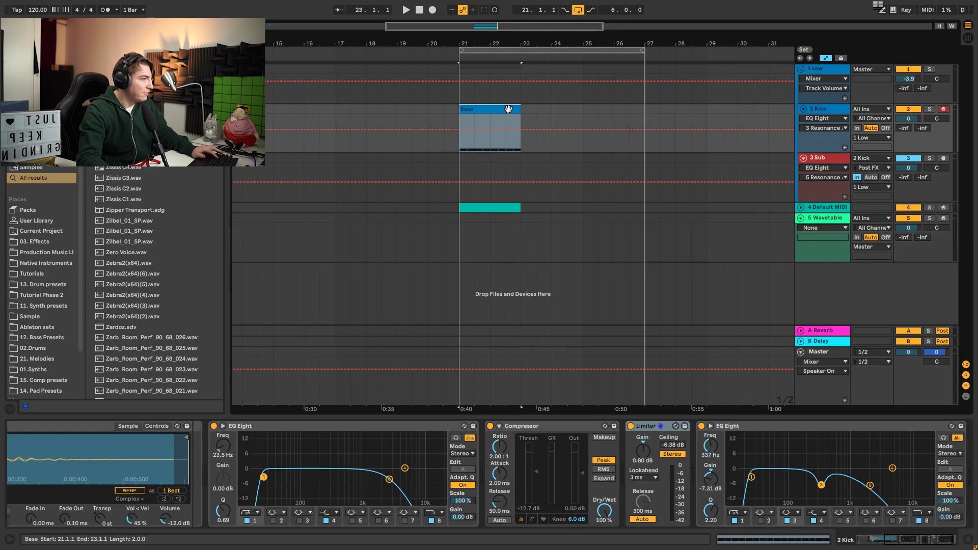
{"action": "key", "text": "ctrl+d"}
{"action": "key", "text": "ctrl+d"}
{"action": "left_click_drag", "start_coordinate": [644, 51], "coordinate": [707, 51]}
{"action": "key", "text": "ctrl+d"}
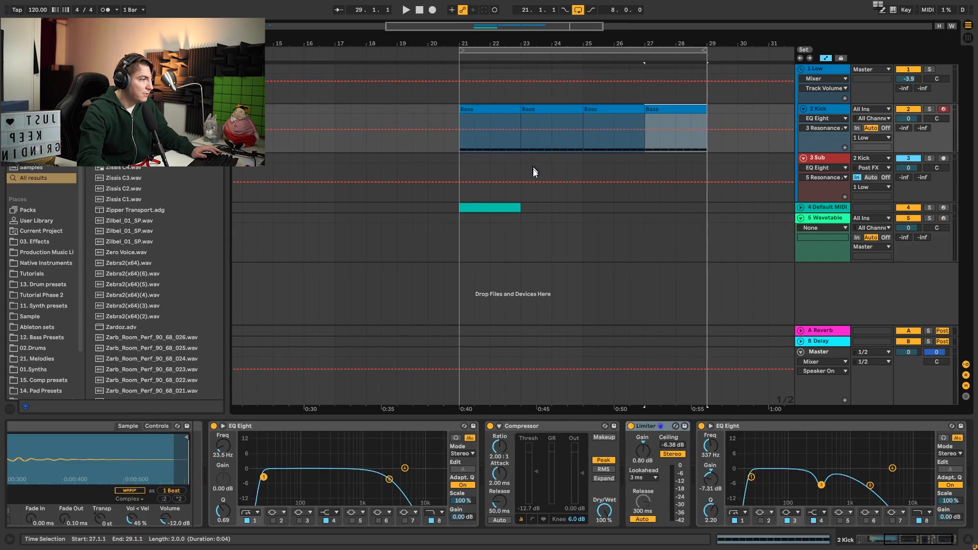
Step: Duplicate the 4 Default MIDI clip three times to fill the eight-bar loop and play it from bar 21
{"action": "left_click", "coordinate": [510, 207]}
{"action": "key", "text": "ctrl+d"}
{"action": "key", "text": "ctrl+d"}
{"action": "key", "text": "ctrl+d"}
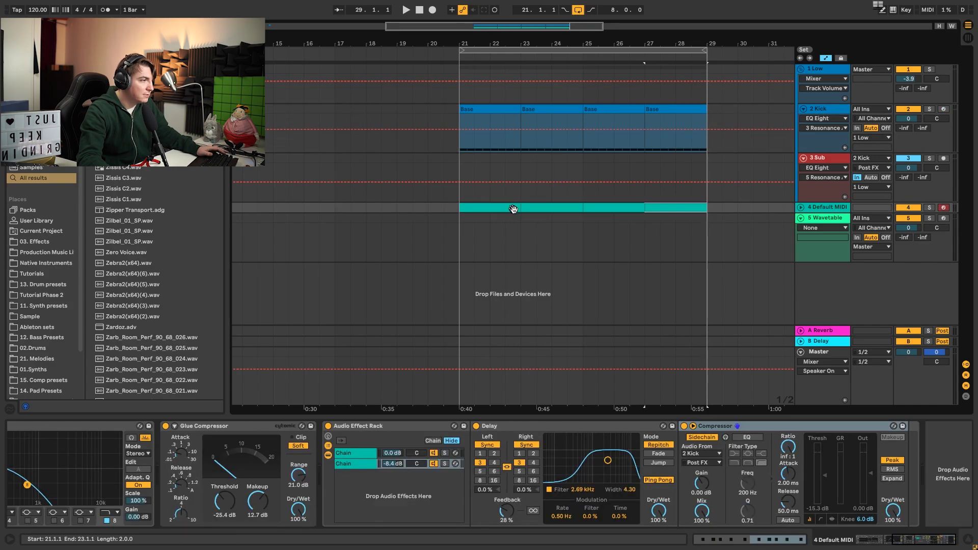
{"action": "key", "text": "space"}
{"action": "left_click", "coordinate": [457, 161]}
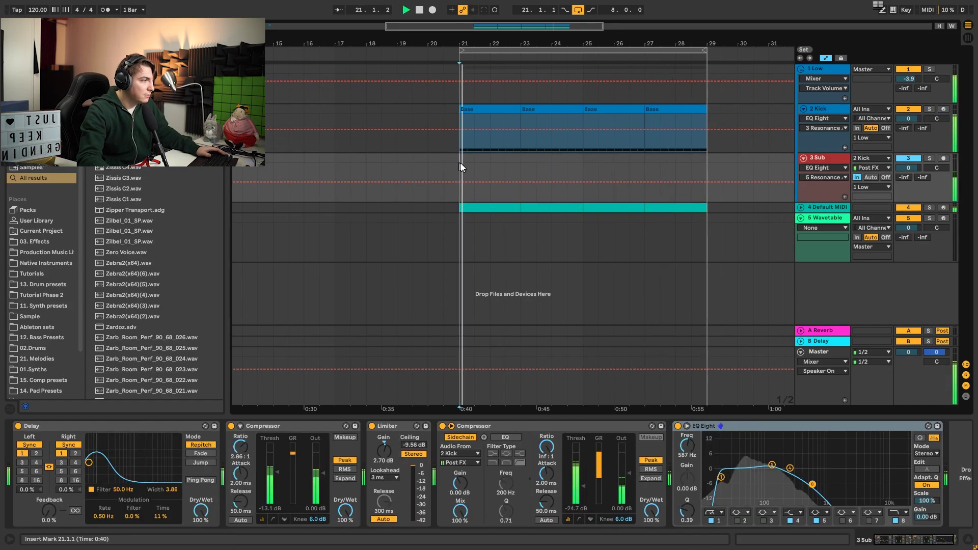
Step: Stop playback and insert an empty half-bar MIDI clip at bar 21 on the 5 Wavetable track
{"action": "left_click", "coordinate": [820, 216]}
{"action": "key", "text": "space"}
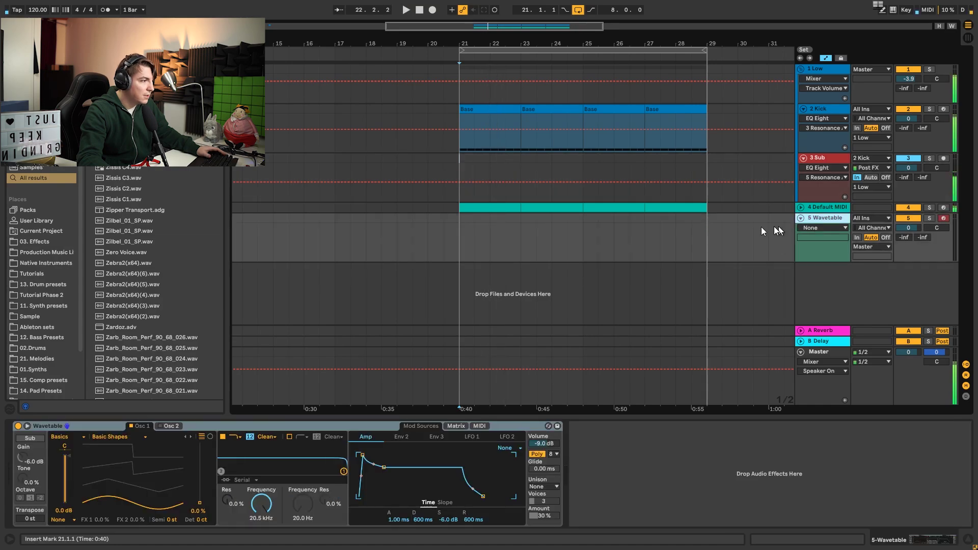
{"action": "double_click", "coordinate": [466, 222]}
{"action": "left_click_drag", "start_coordinate": [145, 334], "coordinate": [145, 275]}
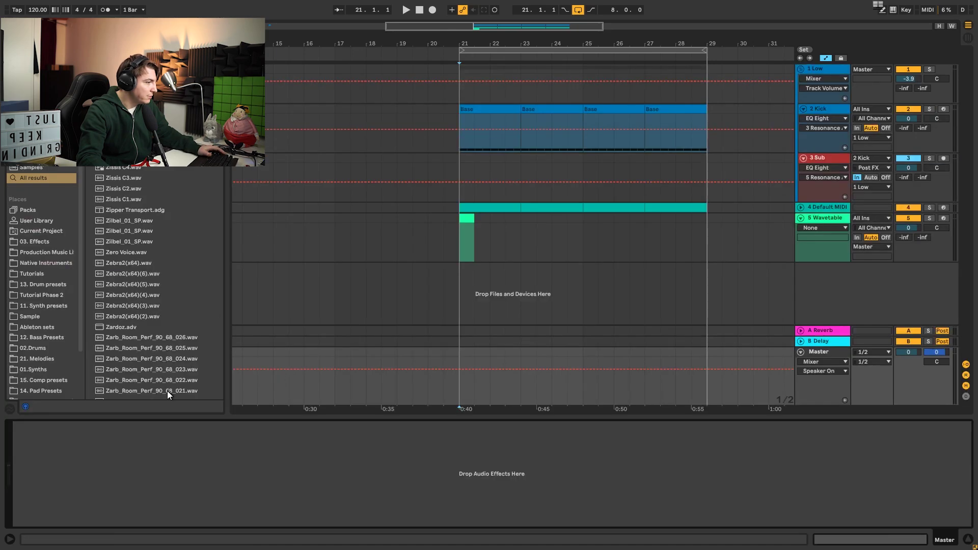
Step: Set the Wavetable's Osc 1 position to 59 % and its Filter 1 frequency to 1.05 kHz
{"action": "left_click", "coordinate": [816, 220]}
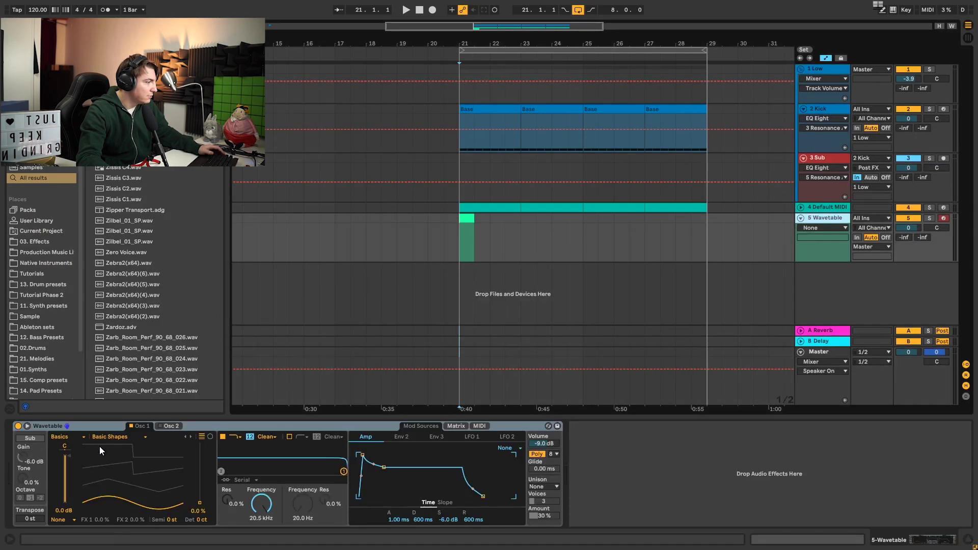
{"action": "left_click_drag", "start_coordinate": [198, 506], "coordinate": [199, 467]}
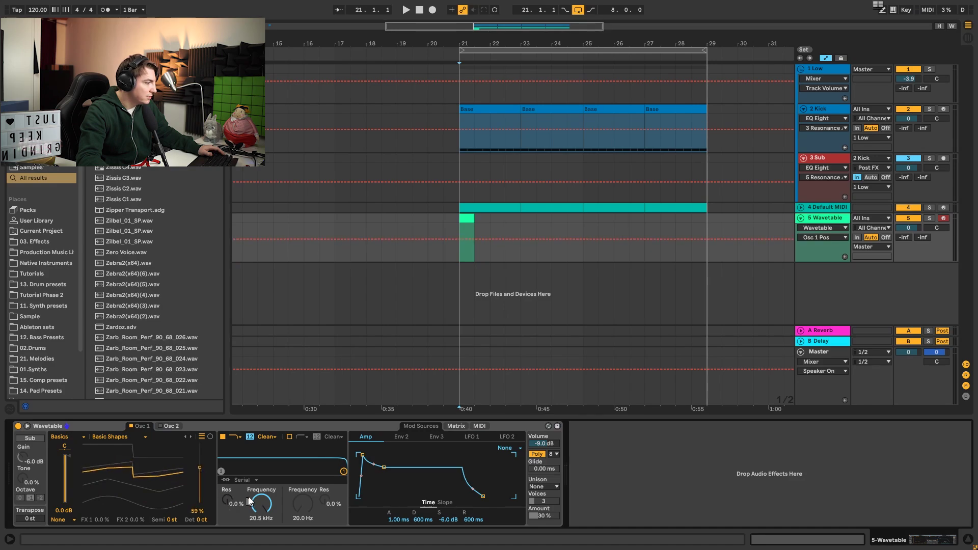
{"action": "left_click_drag", "start_coordinate": [249, 502], "coordinate": [250, 532]}
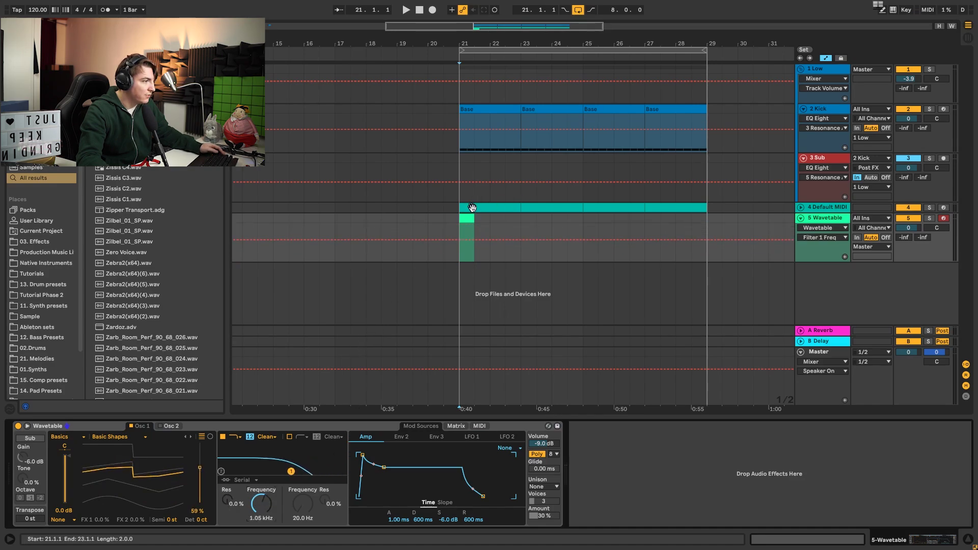
Step: Audition low notes for the Wavetable clip and add an F2 note spanning the whole half-bar clip
{"action": "double_click", "coordinate": [470, 217]}
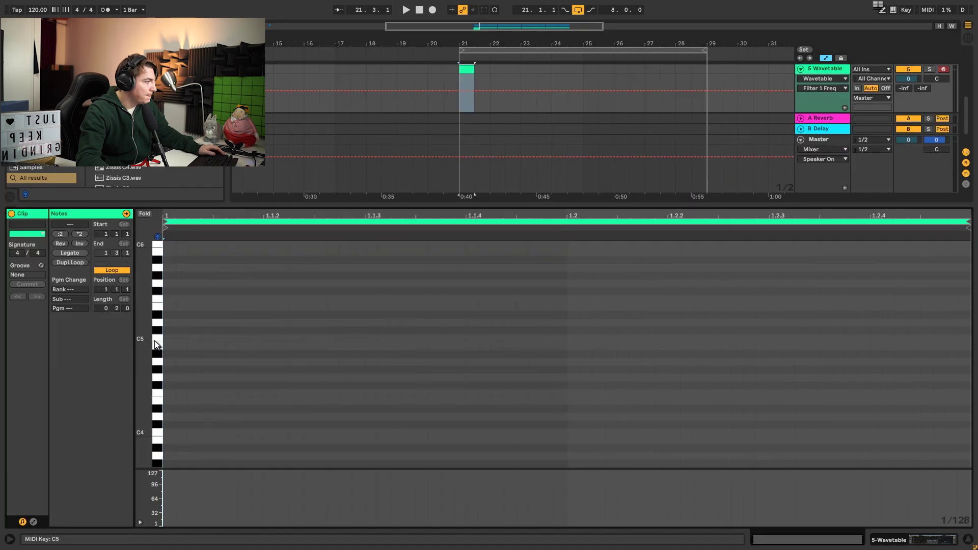
{"action": "scroll", "coordinate": [158, 293], "scroll_direction": "down", "scroll_amount": 10}
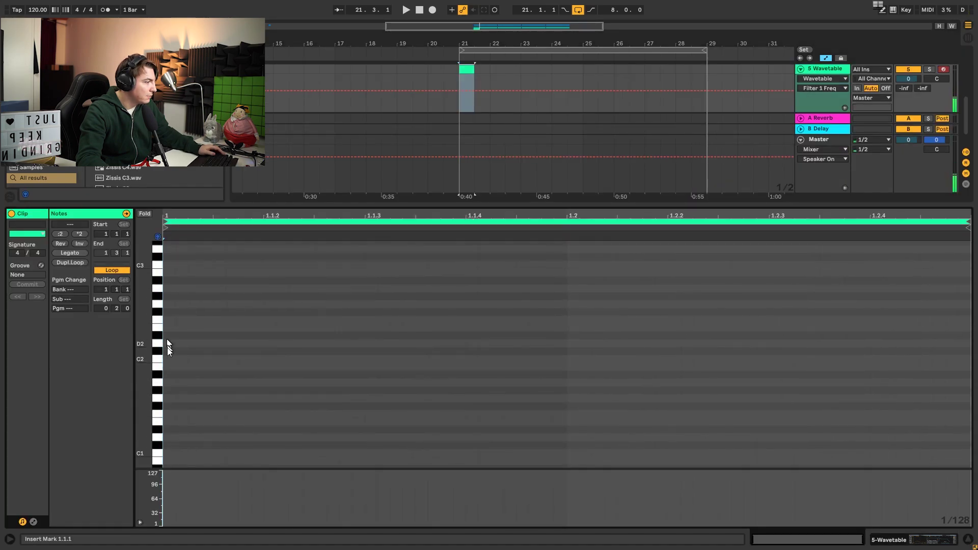
{"action": "left_click", "coordinate": [158, 356]}
{"action": "left_click_drag", "start_coordinate": [146, 322], "coordinate": [148, 322]}
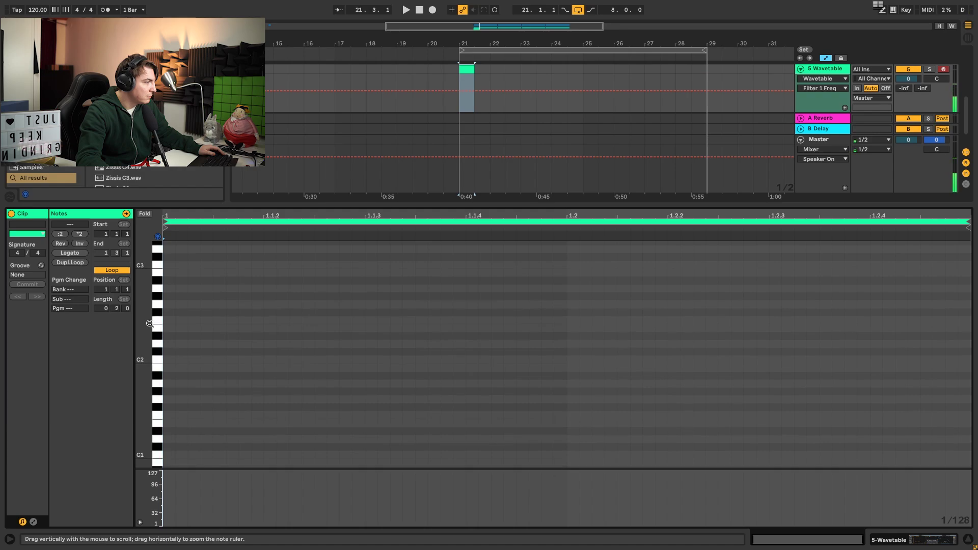
{"action": "left_click", "coordinate": [157, 315]}
{"action": "left_click", "coordinate": [158, 320]}
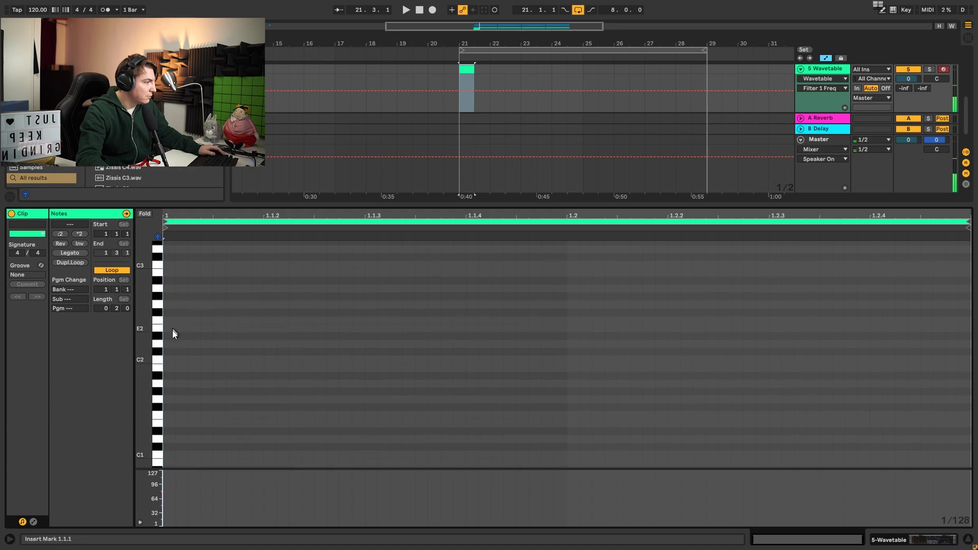
{"action": "left_click", "coordinate": [172, 337]}
{"action": "double_click", "coordinate": [173, 320]}
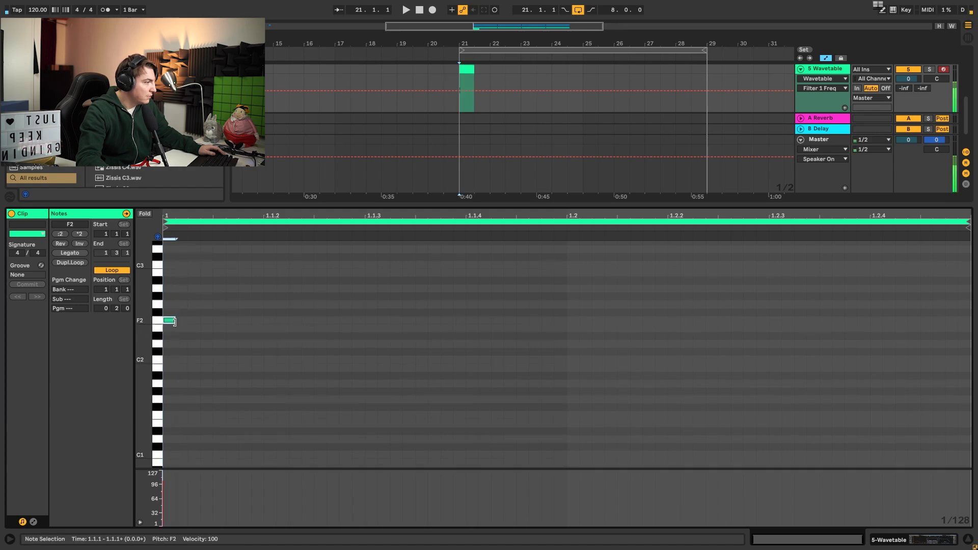
{"action": "left_click_drag", "start_coordinate": [175, 321], "coordinate": [971, 292]}
{"action": "key", "text": "shift+Tab"}
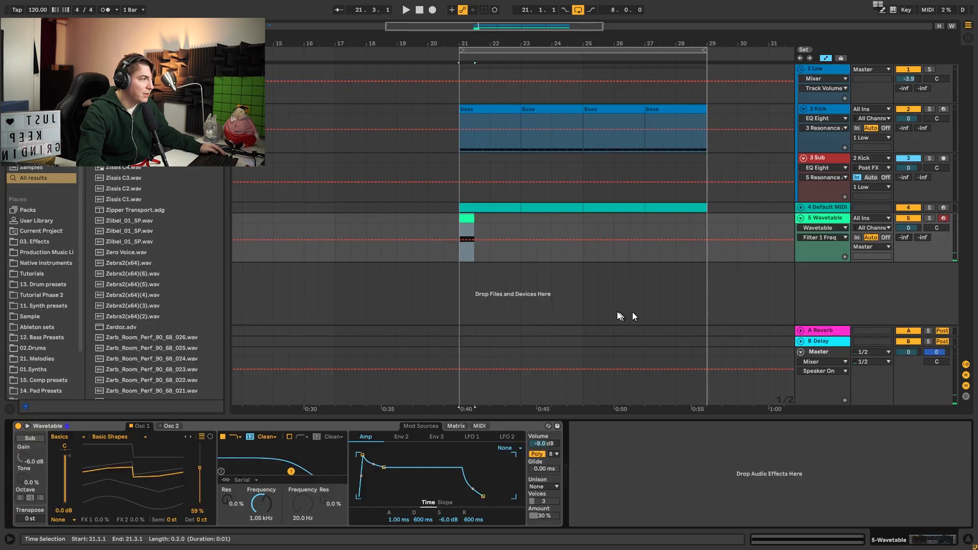
Step: Extend the Wavetable clip to bar 29 and stretch its first F2 note into one eight-bar note
{"action": "left_click_drag", "start_coordinate": [473, 217], "coordinate": [704, 220]}
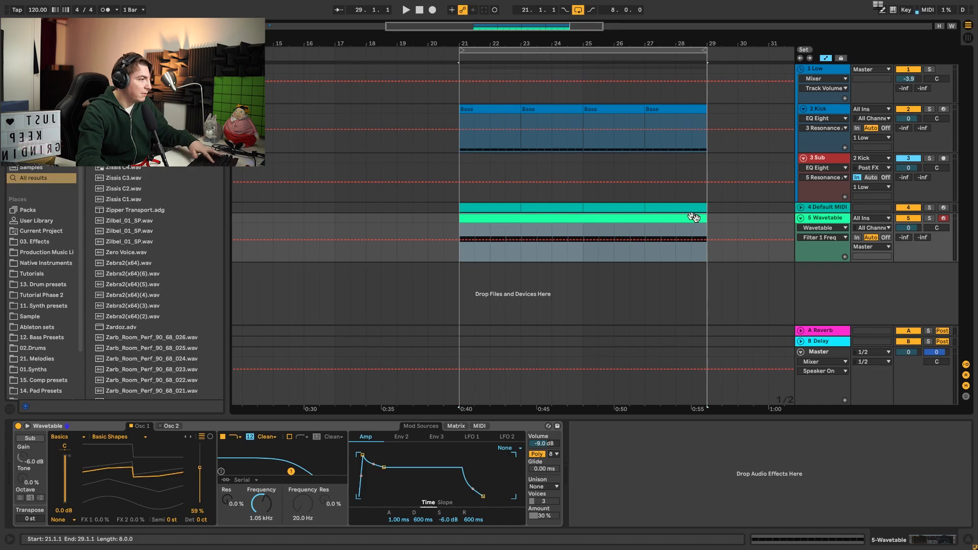
{"action": "double_click", "coordinate": [540, 218]}
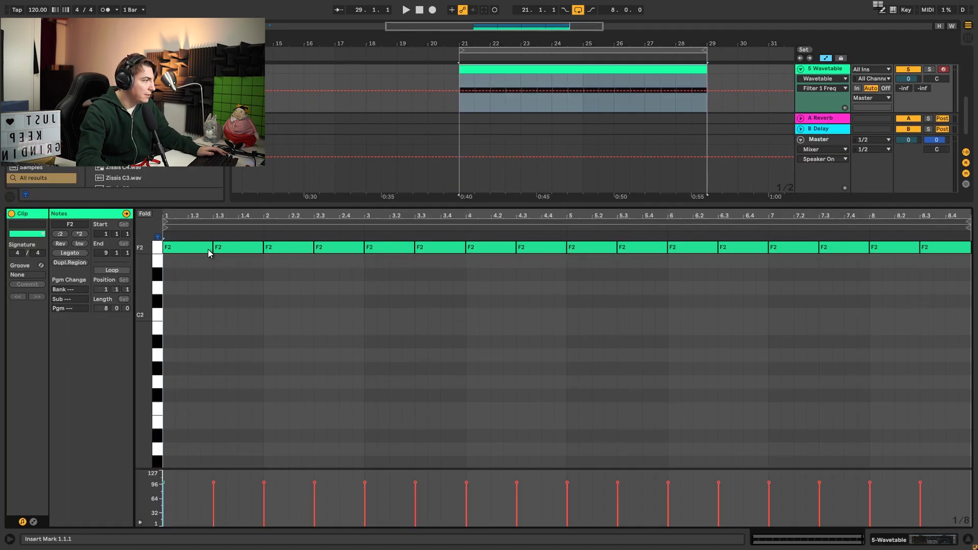
{"action": "left_click", "coordinate": [214, 249]}
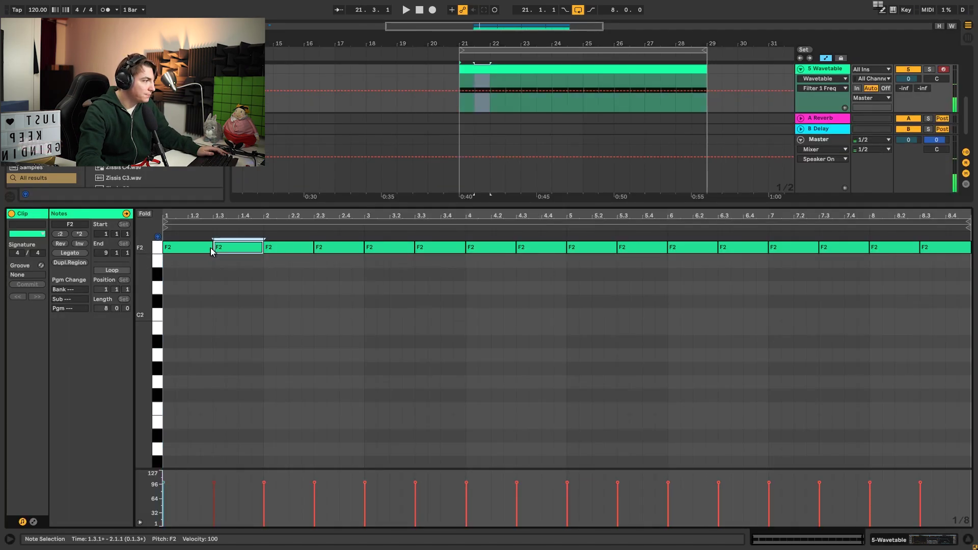
{"action": "left_click_drag", "start_coordinate": [210, 249], "coordinate": [971, 223]}
Step: Add a C#3 note above the F2 from 1.1.1 to 3.3.1, remove the stray C3, and play the loop
{"action": "scroll", "coordinate": [400, 371], "scroll_direction": "up", "scroll_amount": 5}
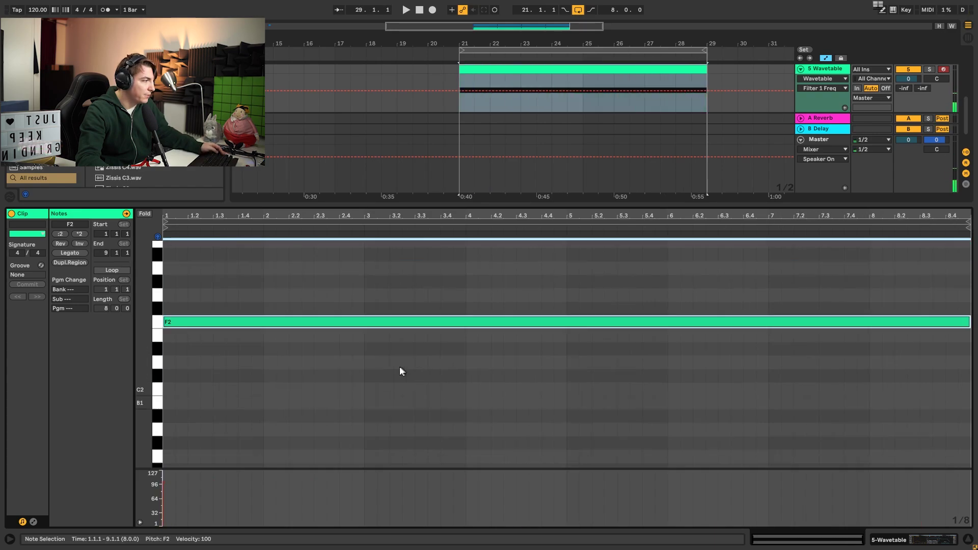
{"action": "double_click", "coordinate": [169, 357]}
{"action": "double_click", "coordinate": [166, 345]}
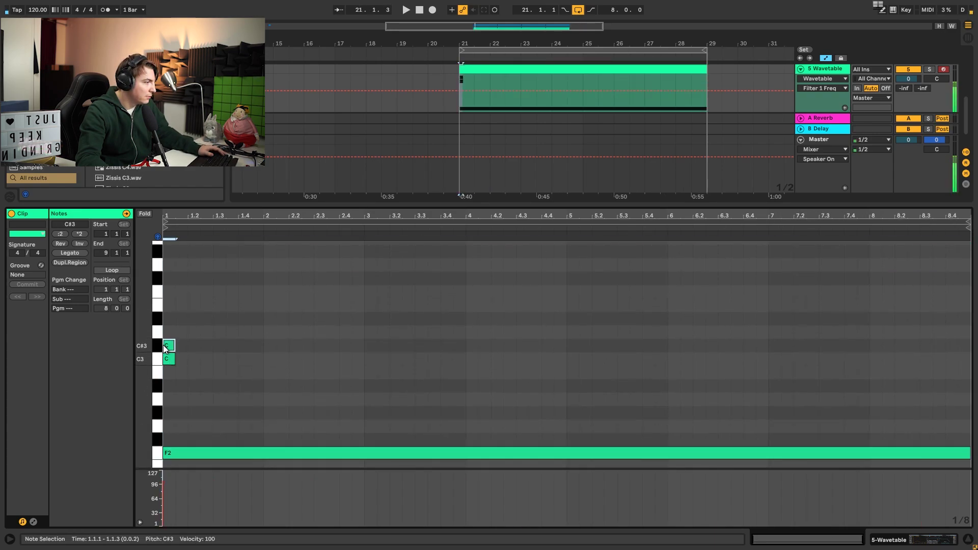
{"action": "double_click", "coordinate": [173, 358]}
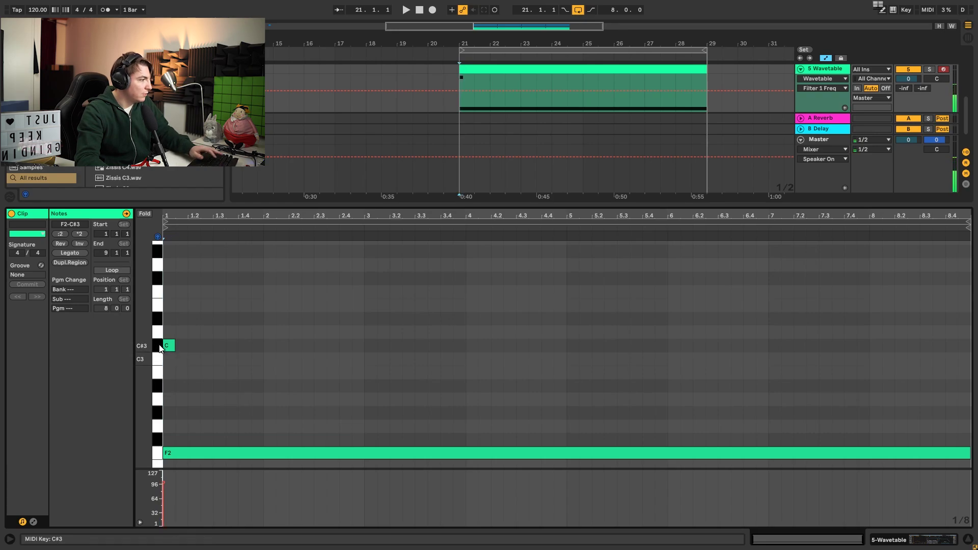
{"action": "left_click_drag", "start_coordinate": [172, 347], "coordinate": [417, 341]}
{"action": "key", "text": "space"}
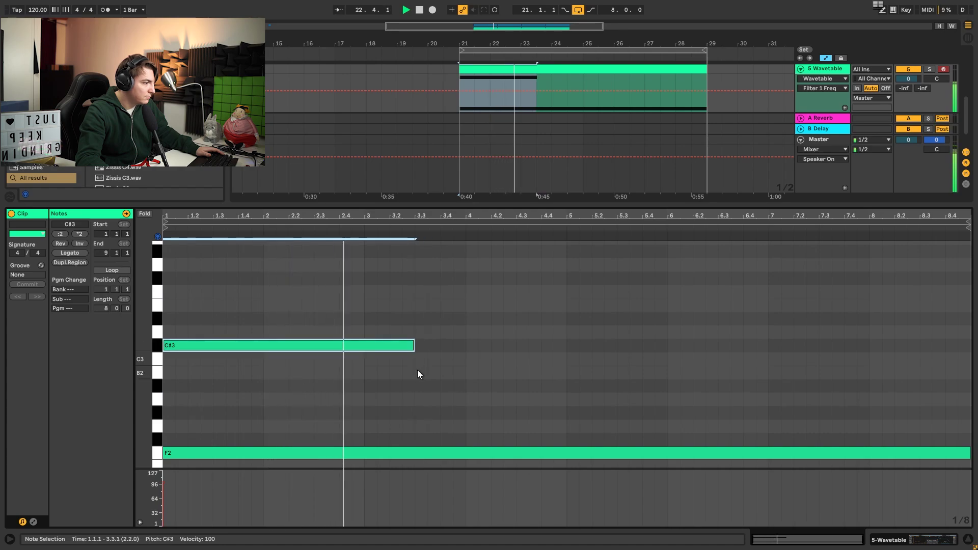
{"action": "key", "text": "space"}
Step: Add an A#2 note from 3.3.1 to 7.3.3 after the C#3 and play the loop
{"action": "double_click", "coordinate": [419, 386]}
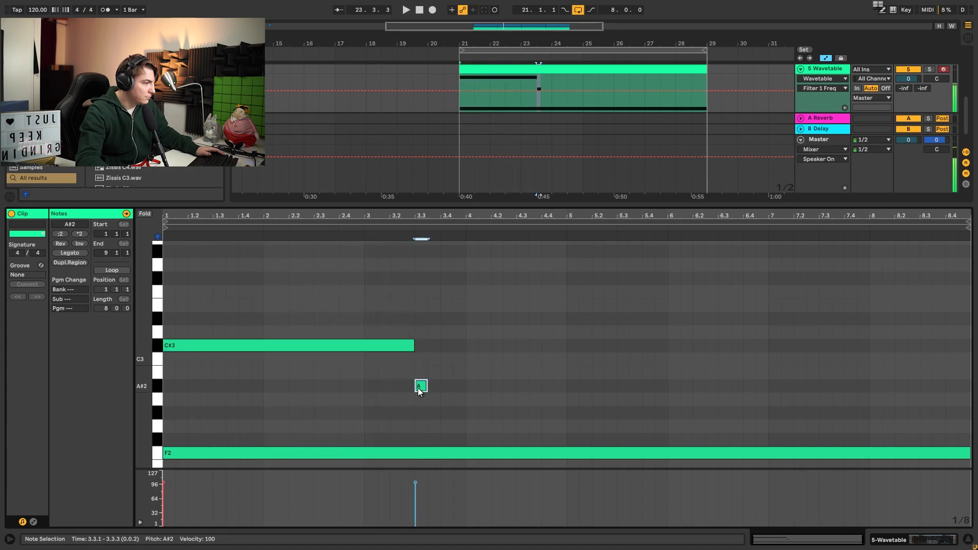
{"action": "left_click_drag", "start_coordinate": [427, 386], "coordinate": [832, 386]}
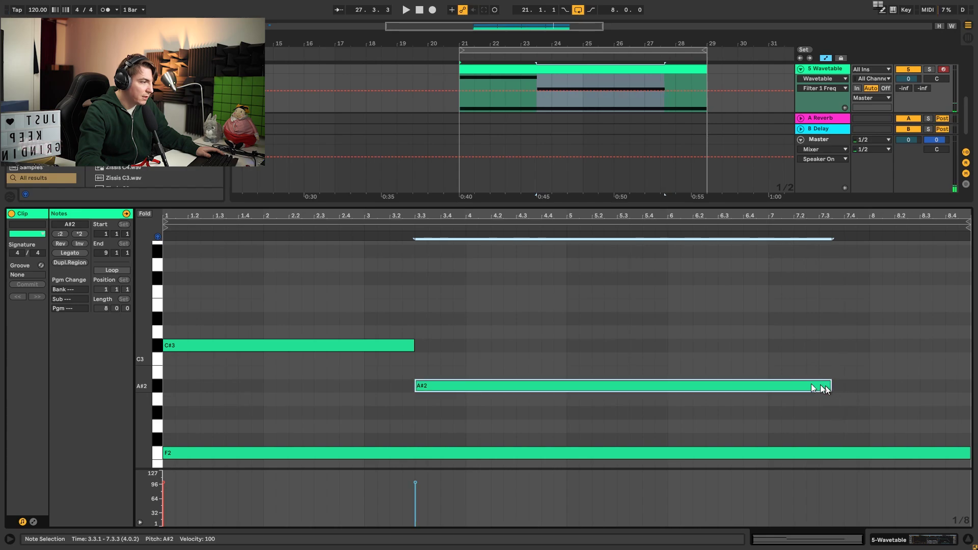
{"action": "key", "text": "space"}
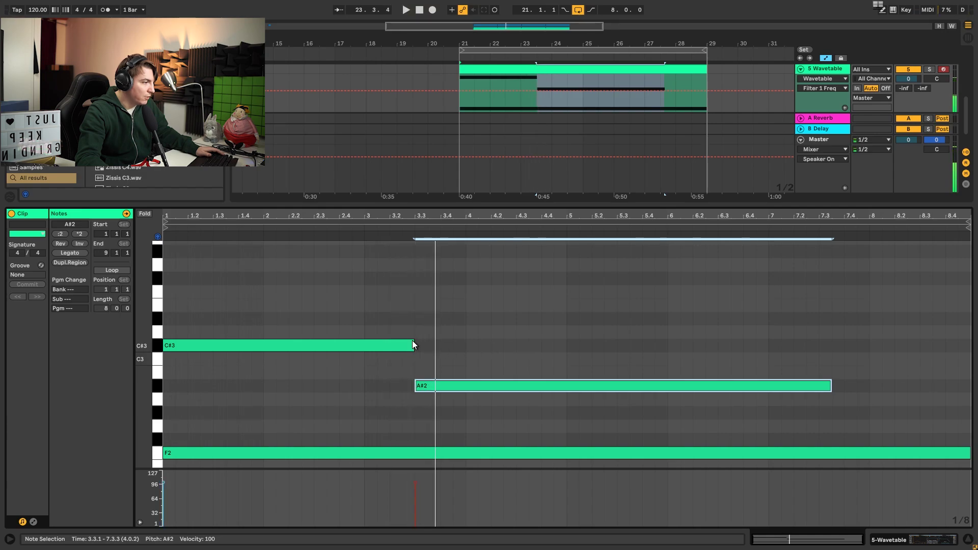
Step: Lengthen the C#3 note to bar 4, move the A#2 note's start to bar 4, and shorten it to end at bar 5
{"action": "left_click_drag", "start_coordinate": [412, 346], "coordinate": [466, 347]}
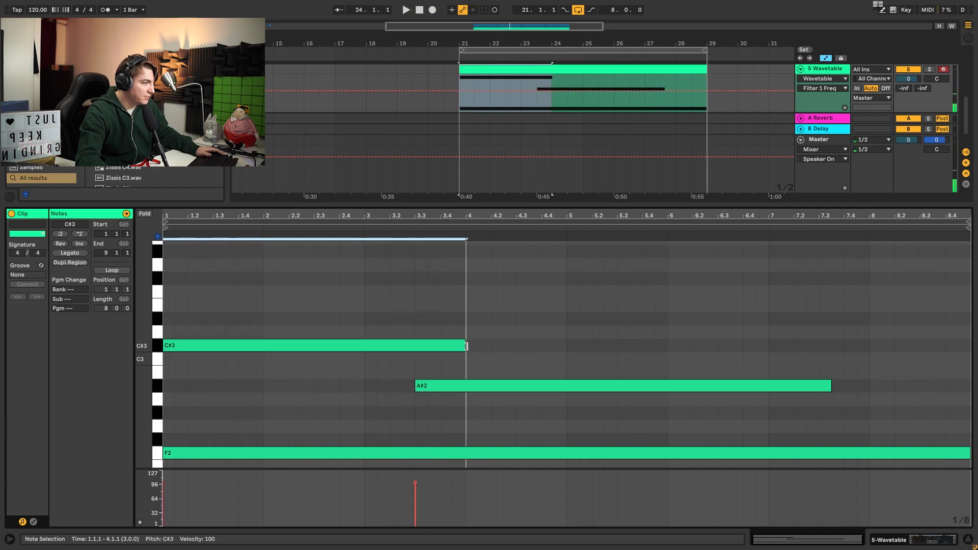
{"action": "left_click_drag", "start_coordinate": [422, 386], "coordinate": [449, 388]}
{"action": "left_click", "coordinate": [464, 386]}
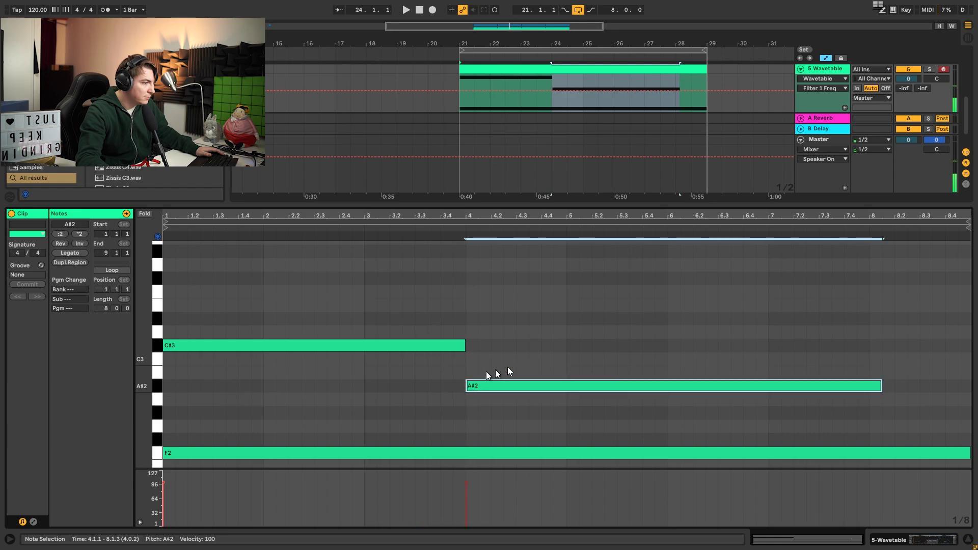
{"action": "left_click_drag", "start_coordinate": [880, 386], "coordinate": [571, 399]}
Step: Add a C3 note from bar 5 to the clip's end at 9.1.1 and start playback
{"action": "double_click", "coordinate": [571, 362]}
{"action": "left_click_drag", "start_coordinate": [580, 359], "coordinate": [969, 347]}
{"action": "key", "text": "space"}
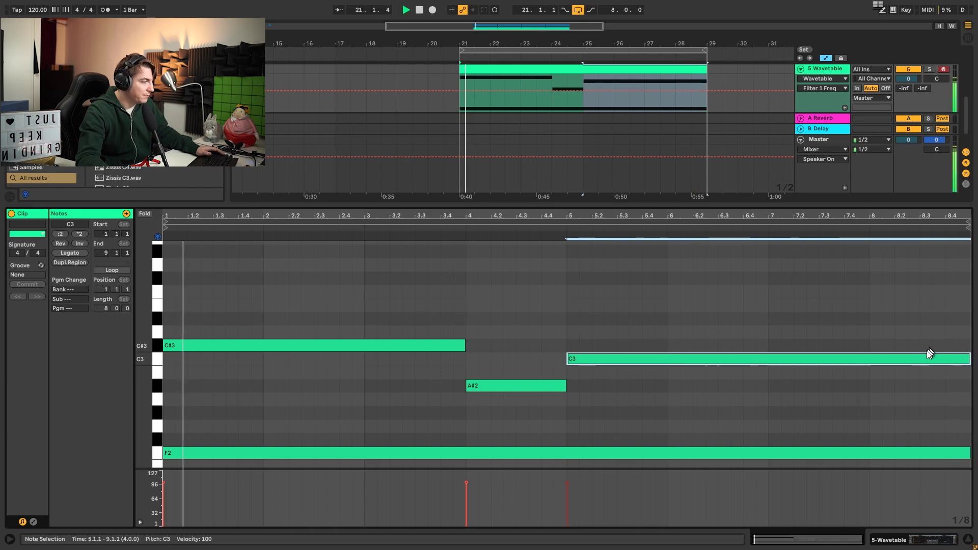
Step: Lower the Wavetable's Filter 1 frequency to 460 Hz and set its unison to Shimmer with 6 voices and a 27 % amount
{"action": "key", "text": "shift+Tab"}
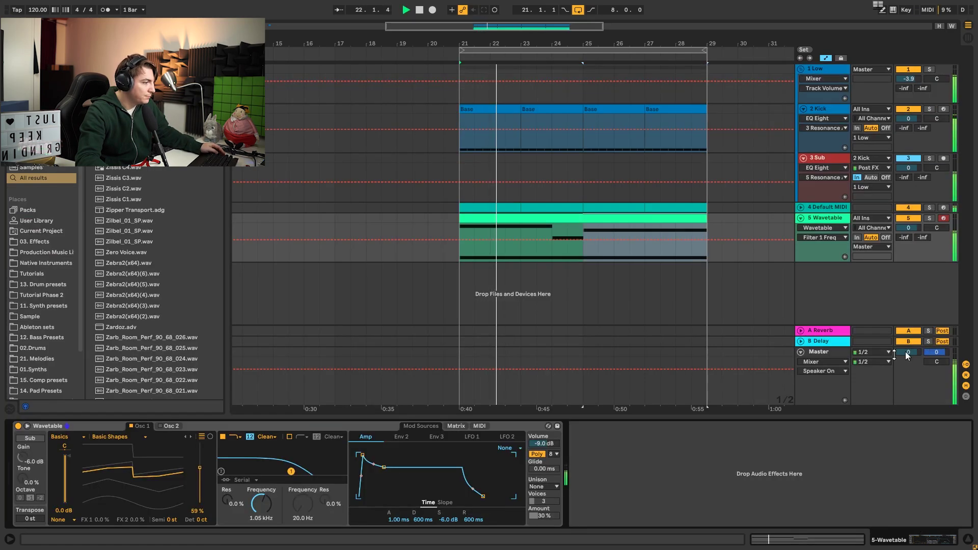
{"action": "left_click_drag", "start_coordinate": [261, 504], "coordinate": [276, 471]}
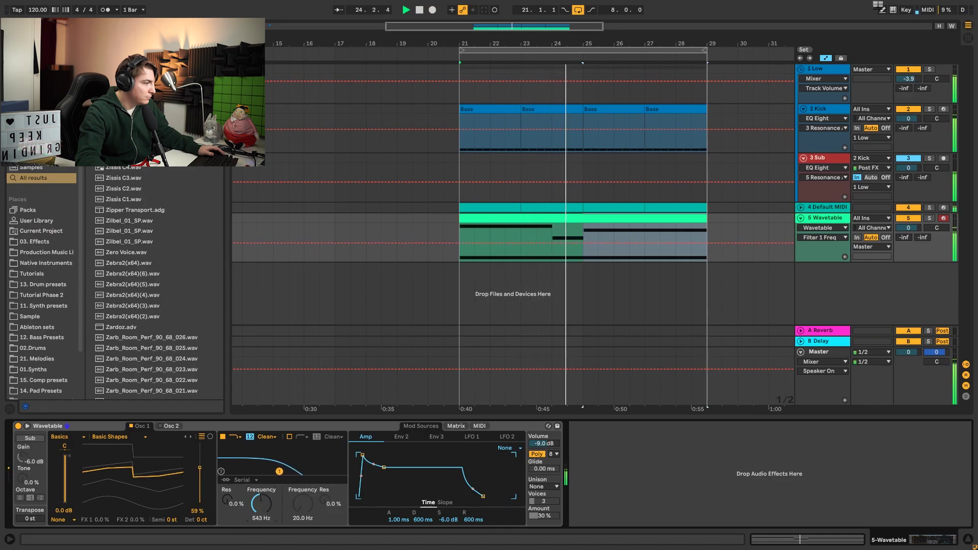
{"action": "left_click", "coordinate": [553, 486]}
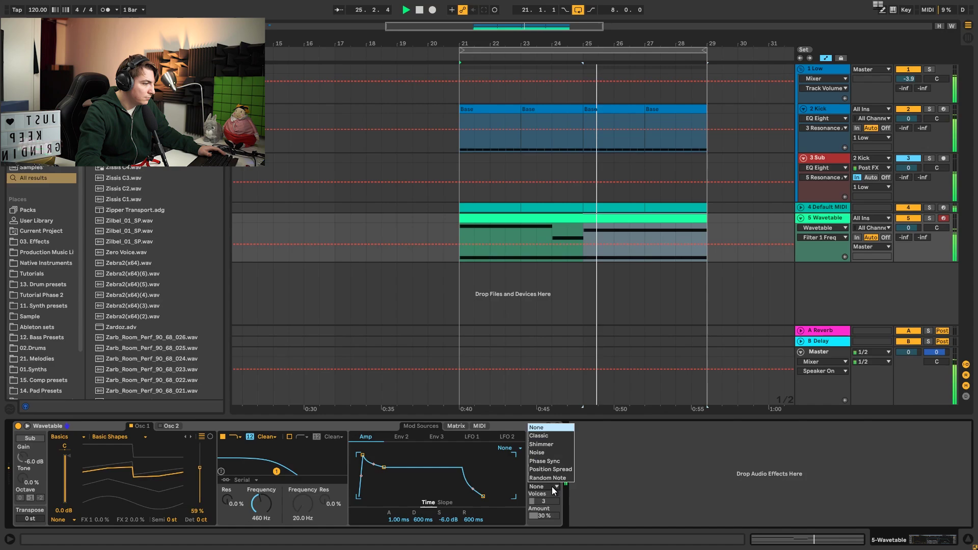
{"action": "left_click", "coordinate": [555, 443]}
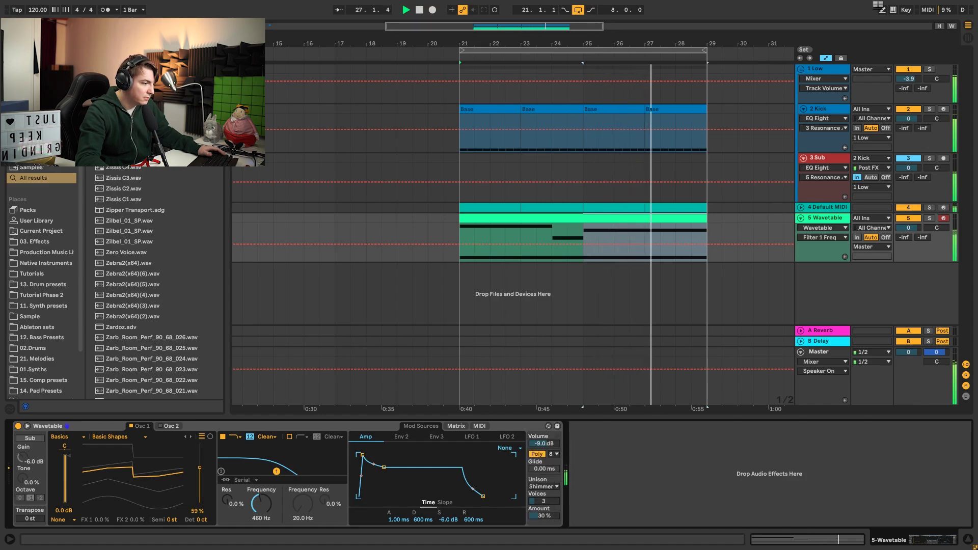
{"action": "left_click_drag", "start_coordinate": [549, 500], "coordinate": [544, 530]}
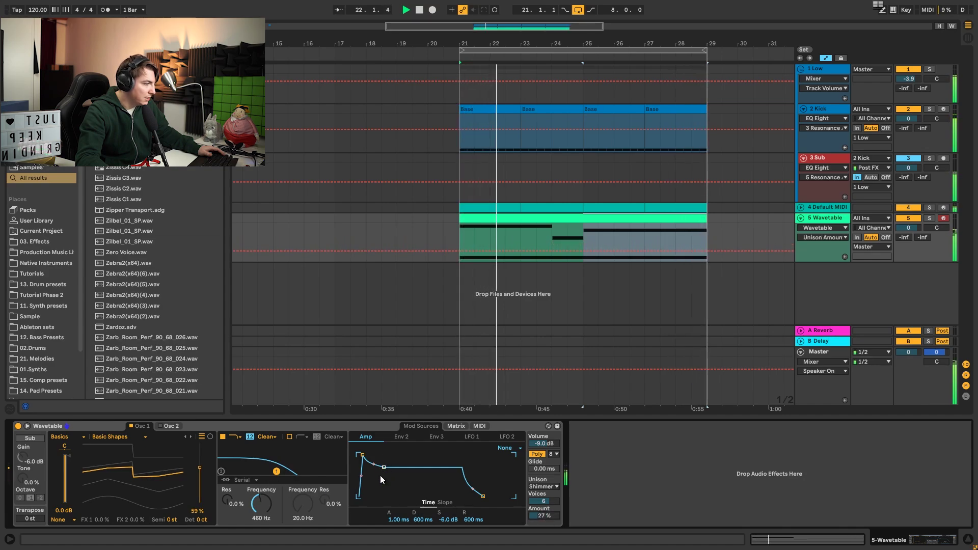
Step: Shape the amp envelope with 0 ms attack, 228 ms decay and 0 dB sustain, and set Filter 1 to PRD at 280 Hz
{"action": "mouse_move", "coordinate": [383, 467]}
{"action": "left_mouse_down"}
{"action": "mouse_move", "coordinate": [380, 454]}
{"action": "mouse_move", "coordinate": [360, 457]}
{"action": "mouse_move", "coordinate": [377, 454]}
{"action": "left_mouse_up"}
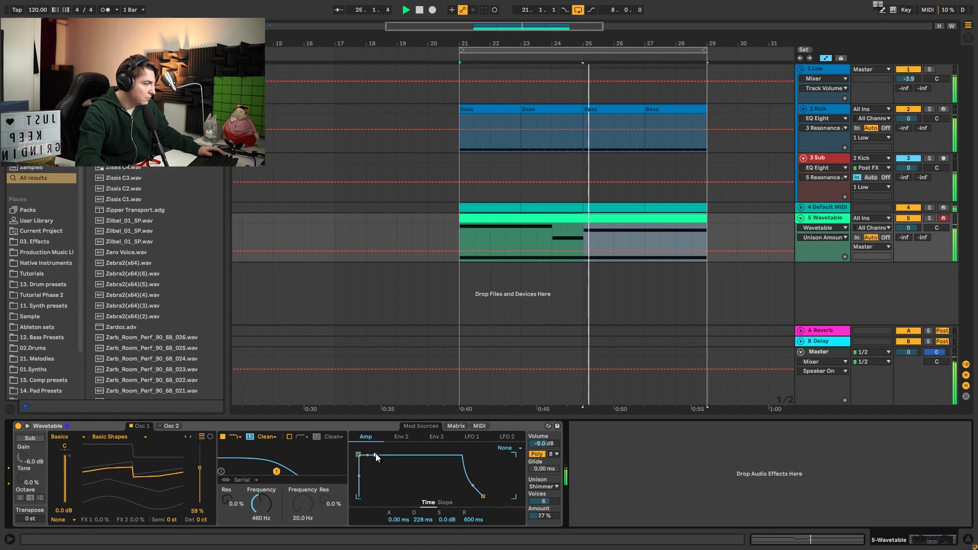
{"action": "left_click_drag", "start_coordinate": [271, 502], "coordinate": [271, 512]}
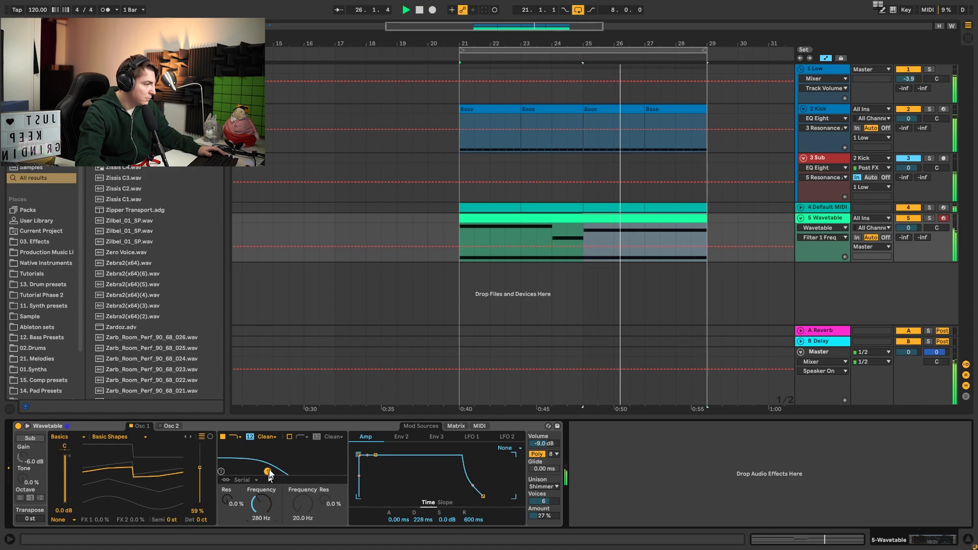
{"action": "left_click", "coordinate": [266, 436]}
{"action": "left_click", "coordinate": [271, 479]}
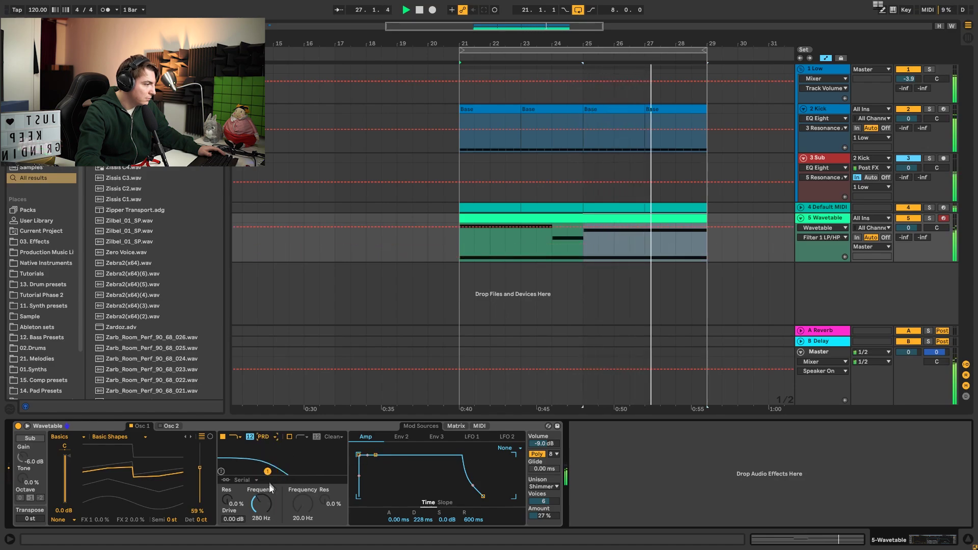
Step: Enable Filter 2 as a high-pass at 145 Hz and lower Filter 1's frequency to 238 Hz
{"action": "left_click", "coordinate": [290, 436]}
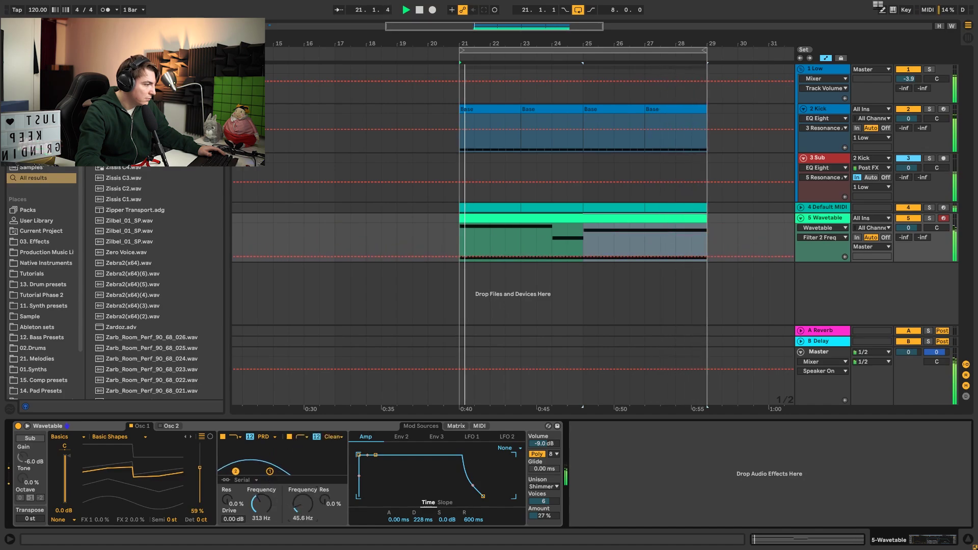
{"action": "left_click_drag", "start_coordinate": [301, 511], "coordinate": [267, 510]}
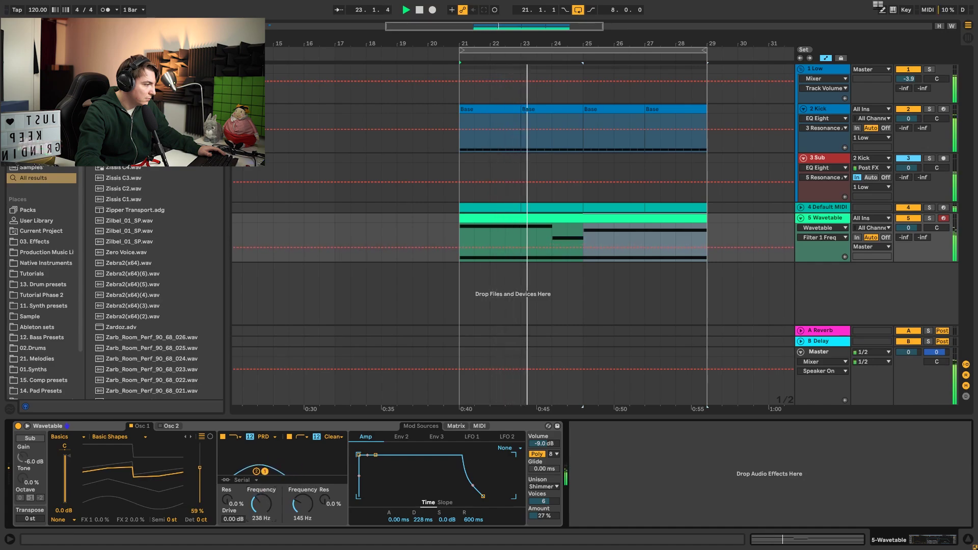
Step: Set oscillator 1's wavetable position to 58 % and modulate it with LFO 1 by 4.7 in the modulation matrix
{"action": "left_click_drag", "start_coordinate": [199, 470], "coordinate": [198, 472]}
{"action": "key", "text": "space"}
{"action": "left_click", "coordinate": [457, 426]}
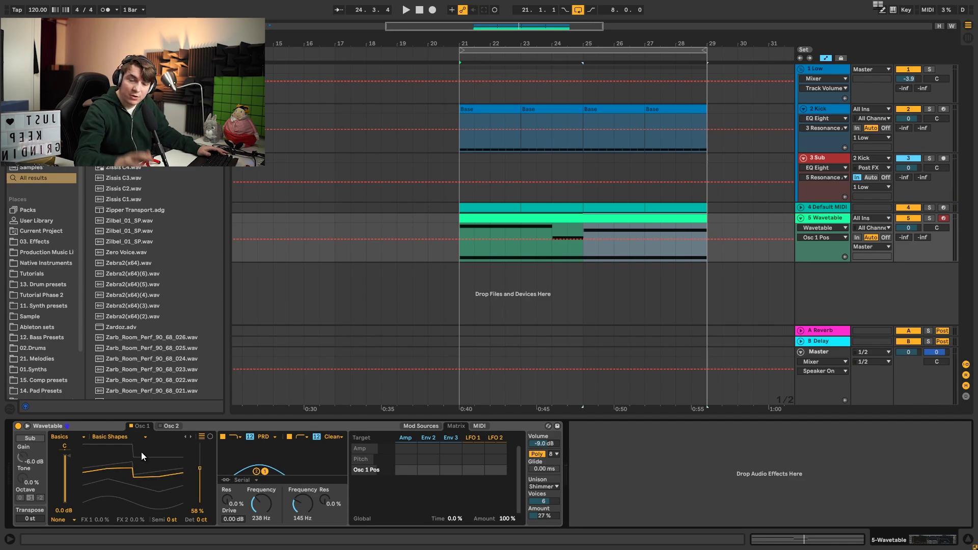
{"action": "key", "text": "space"}
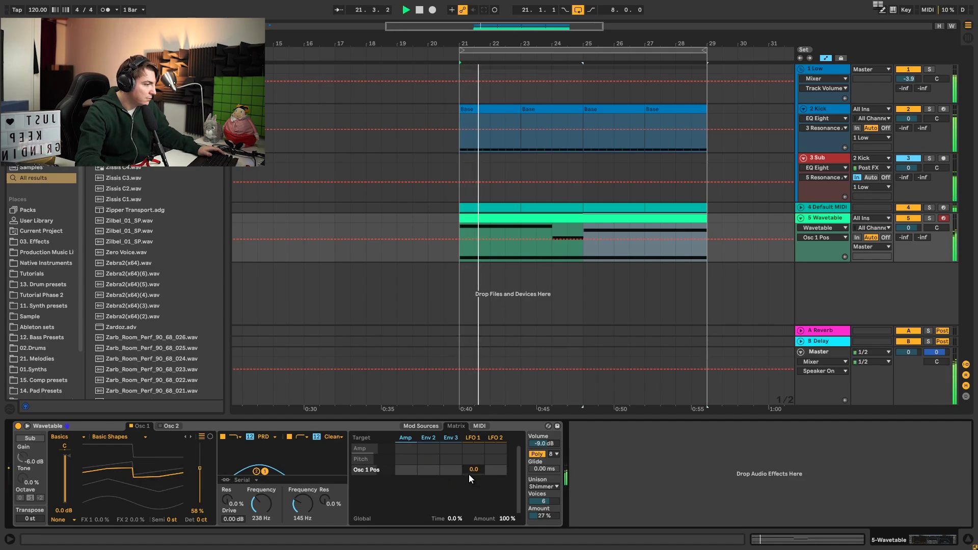
{"action": "left_click_drag", "start_coordinate": [468, 474], "coordinate": [473, 474]}
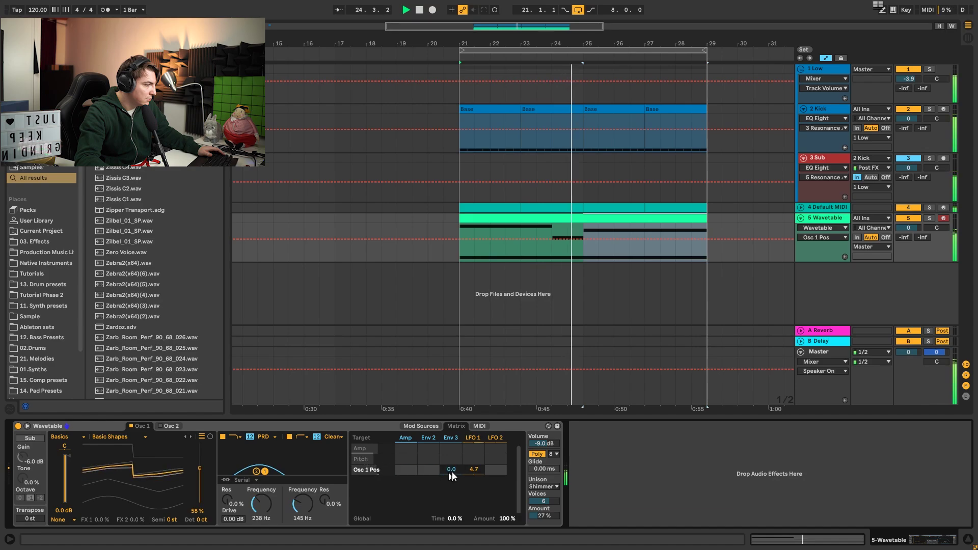
Step: Switch Filter 2 to the PRD circuit at 202 Hz, raise Filter 1's resonance to 12 %, and stop playback
{"action": "left_click", "coordinate": [271, 500]}
{"action": "left_click", "coordinate": [263, 436]}
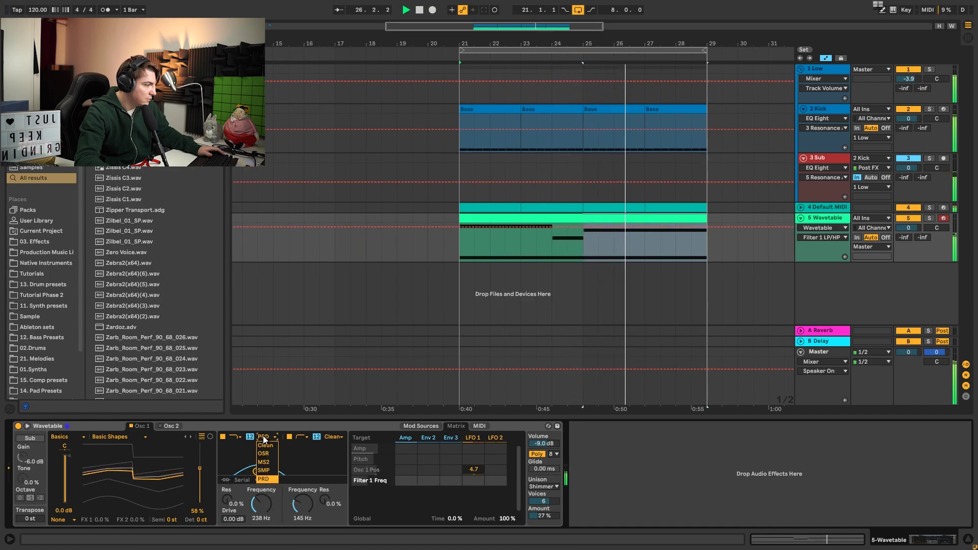
{"action": "left_click", "coordinate": [334, 437]}
{"action": "left_click", "coordinate": [332, 479]}
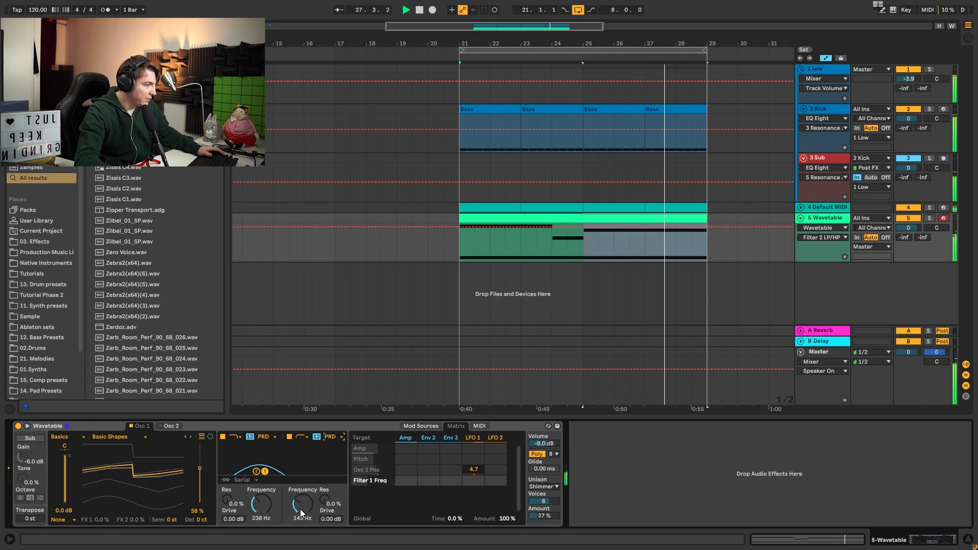
{"action": "left_click_drag", "start_coordinate": [301, 507], "coordinate": [300, 499]}
{"action": "mouse_move", "coordinate": [227, 501]}
{"action": "left_mouse_down"}
{"action": "mouse_move", "coordinate": [227, 492]}
{"action": "mouse_move", "coordinate": [227, 509]}
{"action": "left_mouse_up"}
{"action": "key", "text": "space"}
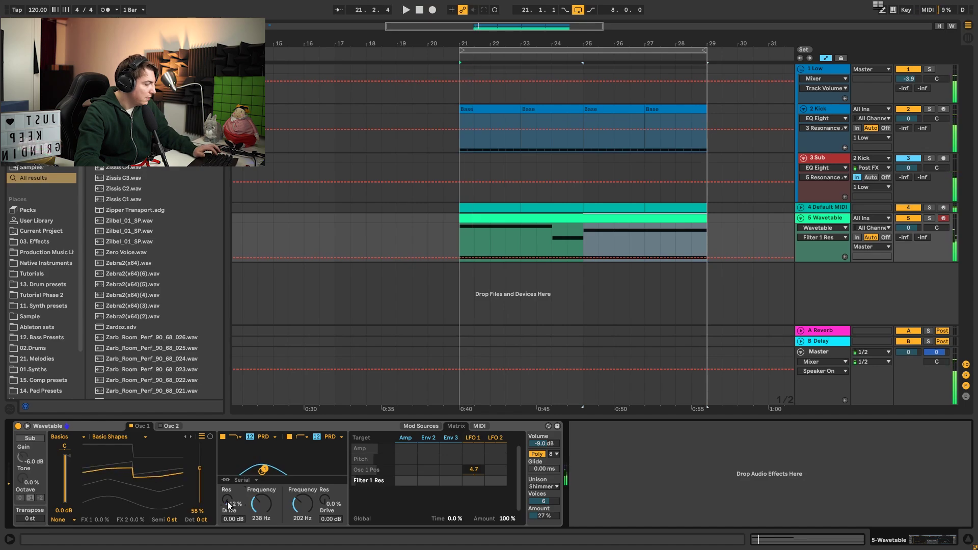
Step: Add an EQ Eight after the Wavetable and a Reverb after the EQ
{"action": "key", "text": "ctrl+f"}
{"action": "type", "text": "eq"}
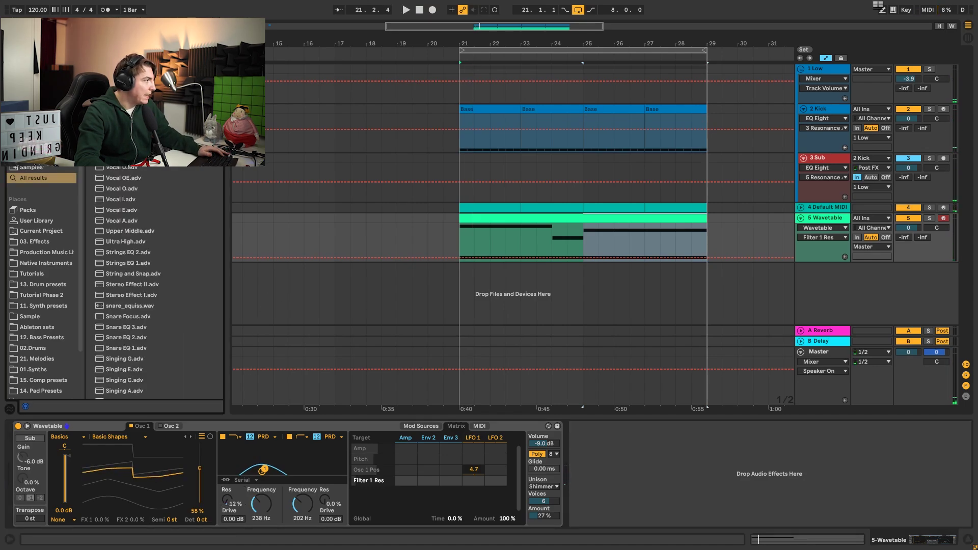
{"action": "left_click_drag", "start_coordinate": [684, 439], "coordinate": [657, 449]}
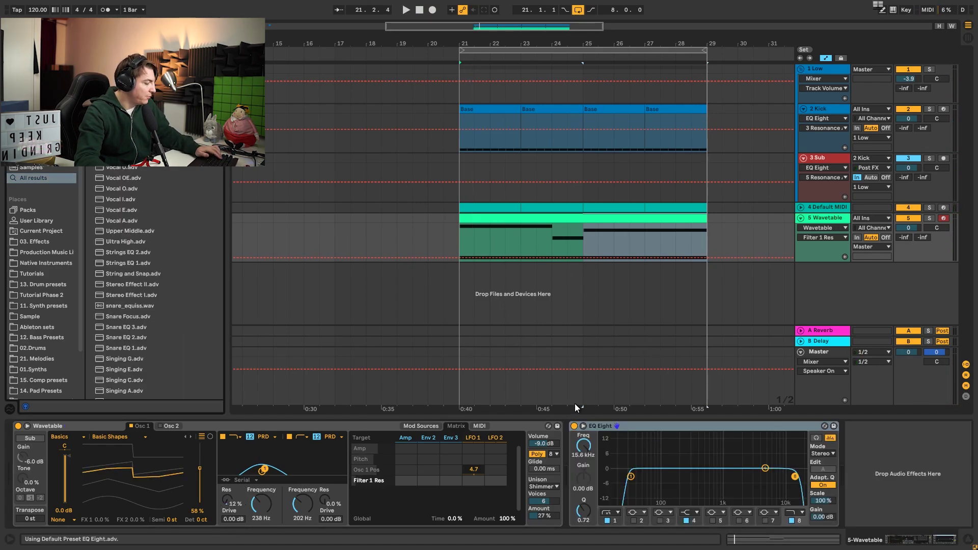
{"action": "type", "text": "reverb"}
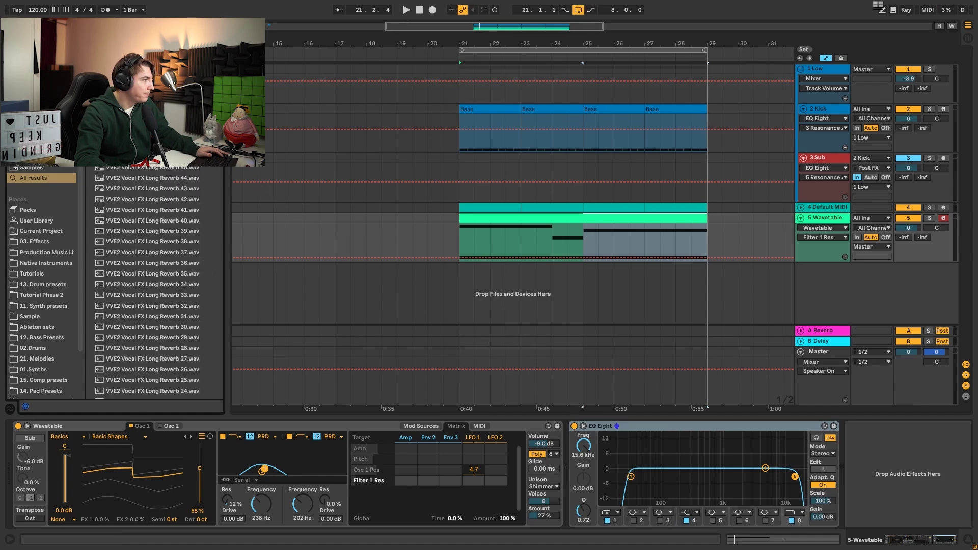
{"action": "left_click_drag", "start_coordinate": [940, 513], "coordinate": [938, 512]}
Step: During playback, set EQ Eight's low cut to about 156 Hz and its high cut to about 4.54 kHz with gentle slopes
{"action": "key", "text": "space"}
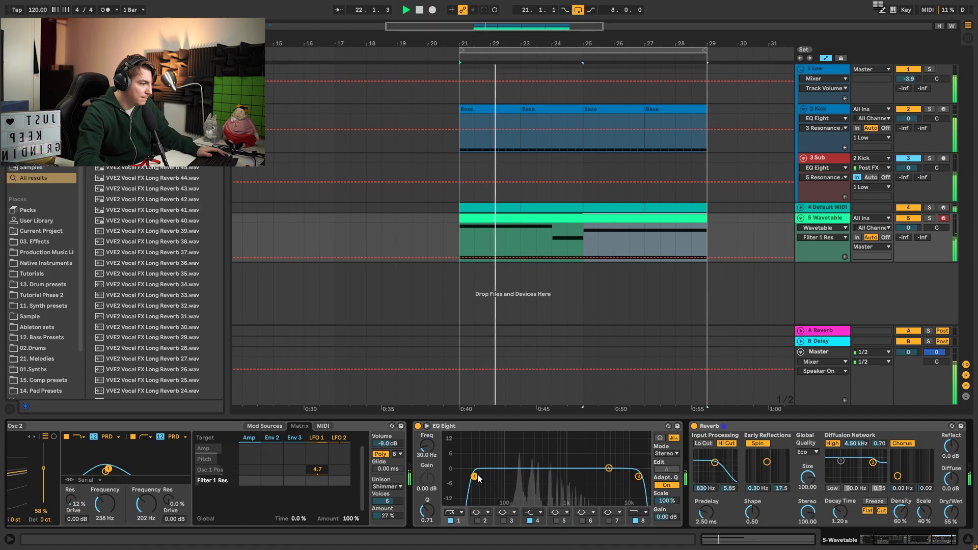
{"action": "left_click_drag", "start_coordinate": [474, 477], "coordinate": [517, 492]}
{"action": "left_click_drag", "start_coordinate": [638, 477], "coordinate": [606, 494]}
Step: Set the Reverb's decay time to 4.15 s and its dry/wet mix to 47 %
{"action": "left_click_drag", "start_coordinate": [840, 512], "coordinate": [840, 497]}
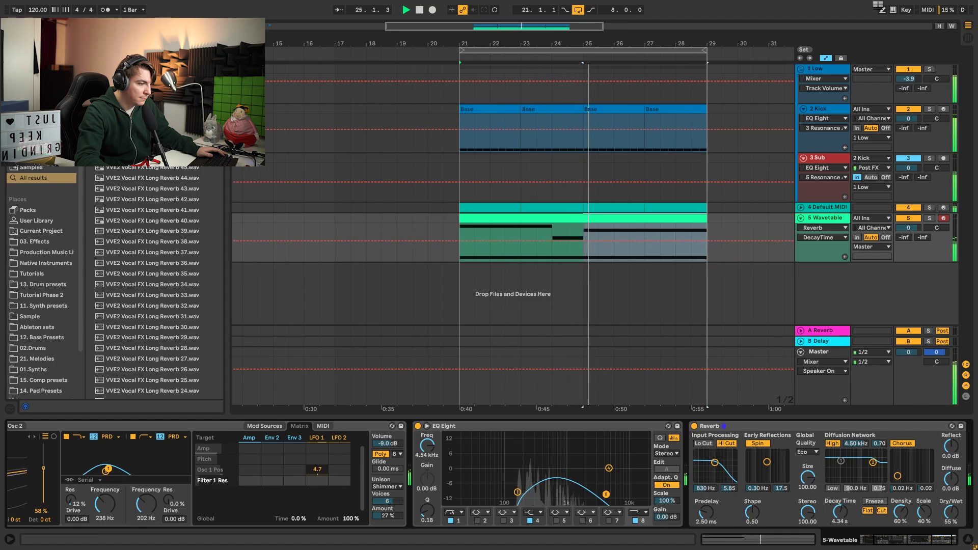
{"action": "left_click_drag", "start_coordinate": [950, 514], "coordinate": [949, 519]}
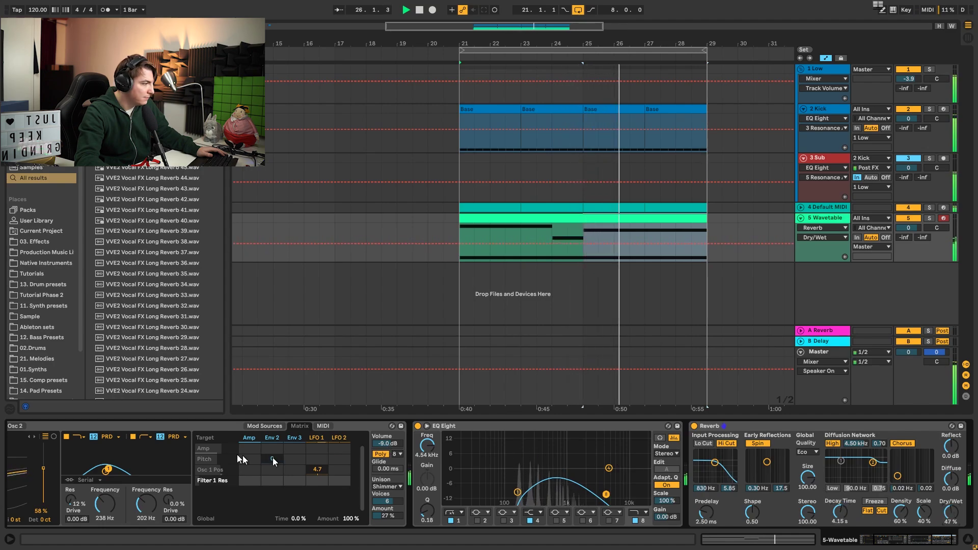
Step: Enable the Wavetable's oscillator 2, transpose it by -12 semitones, and play the loop
{"action": "scroll", "coordinate": [736, 518], "scroll_direction": "left", "scroll_amount": 5}
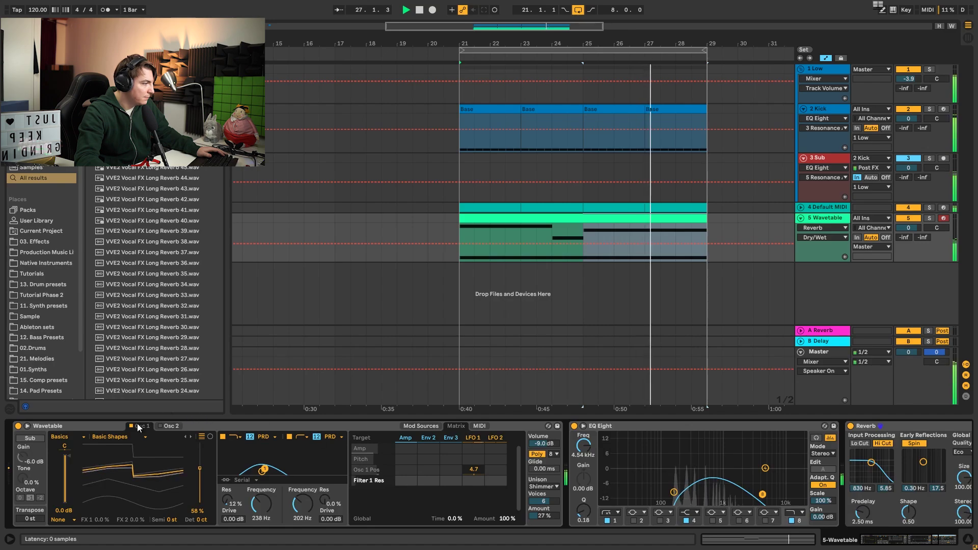
{"action": "left_click", "coordinate": [160, 426]}
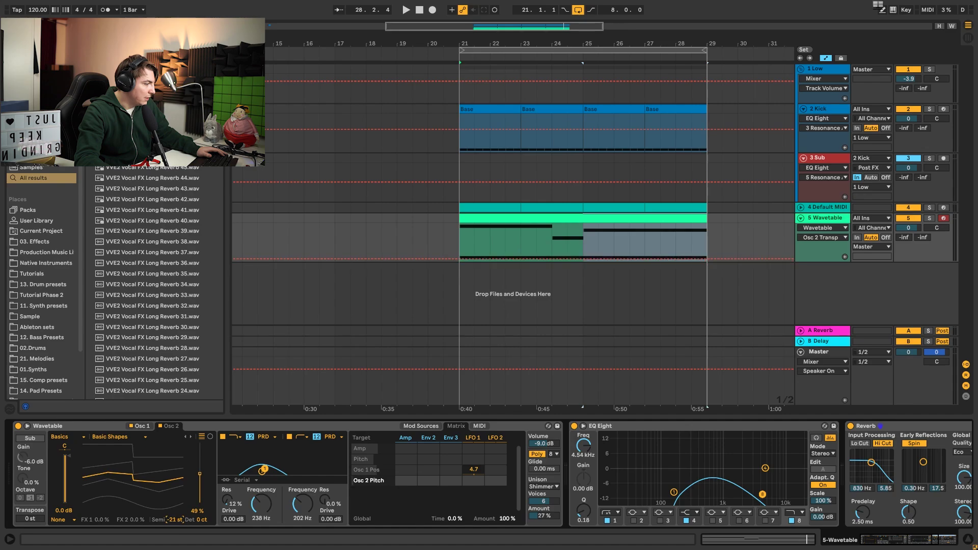
{"action": "left_click_drag", "start_coordinate": [172, 520], "coordinate": [173, 516]}
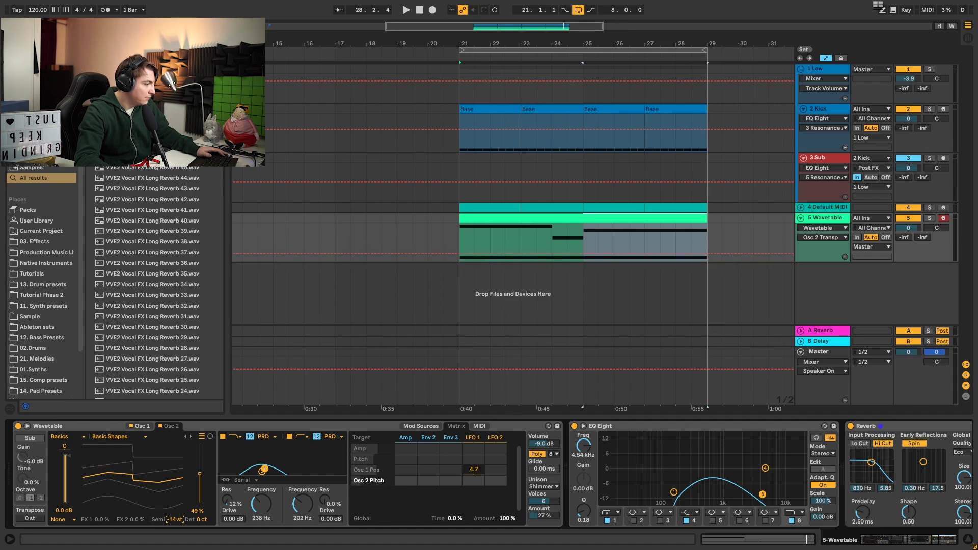
{"action": "key", "text": "space"}
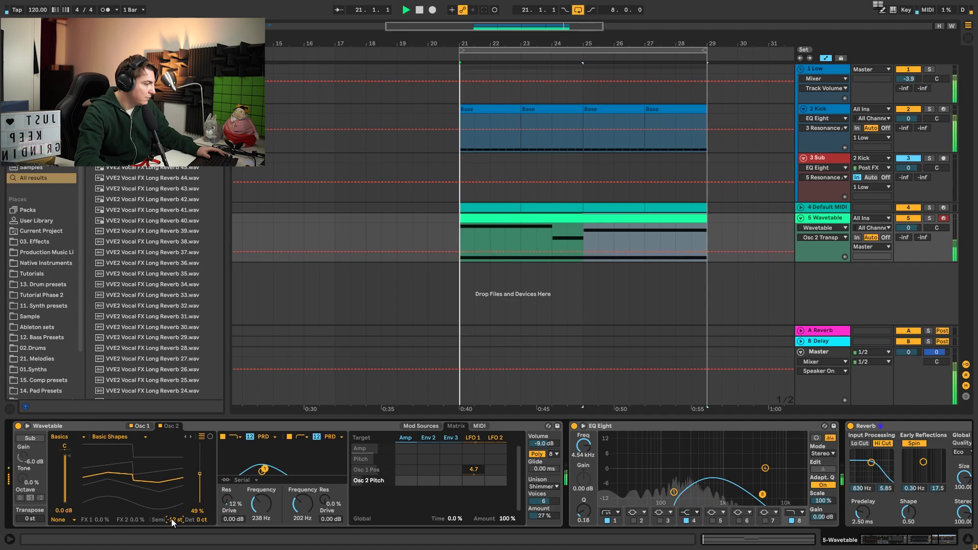
Step: Compare the pad with oscillator 2 off and on, and lower the unison amount to 22 %
{"action": "left_click", "coordinate": [159, 426]}
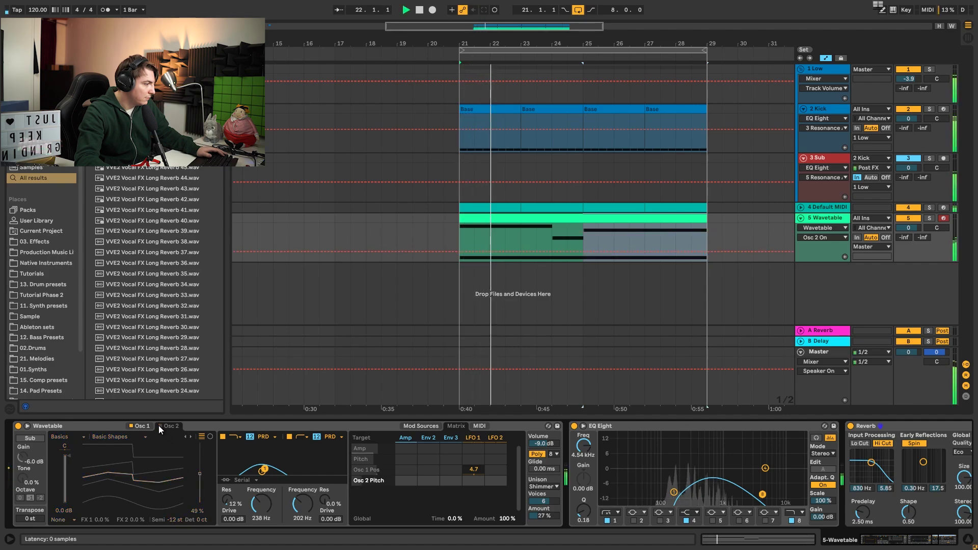
{"action": "left_click", "coordinate": [159, 426]}
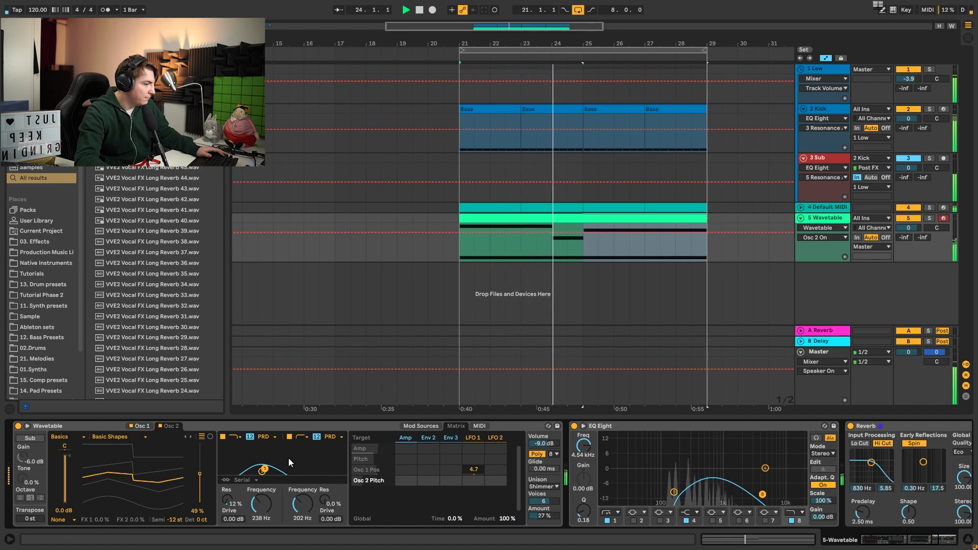
{"action": "left_click_drag", "start_coordinate": [546, 514], "coordinate": [546, 521]}
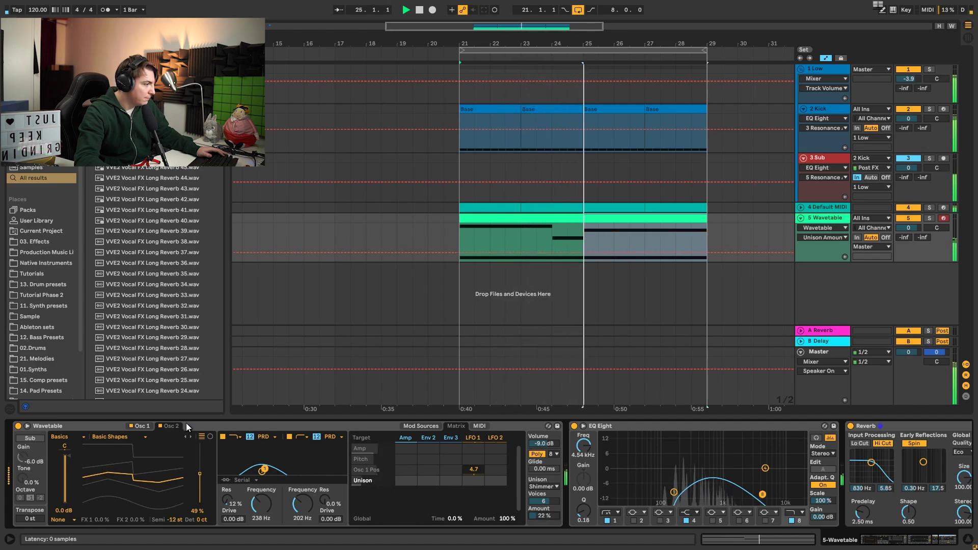
{"action": "left_click", "coordinate": [162, 424]}
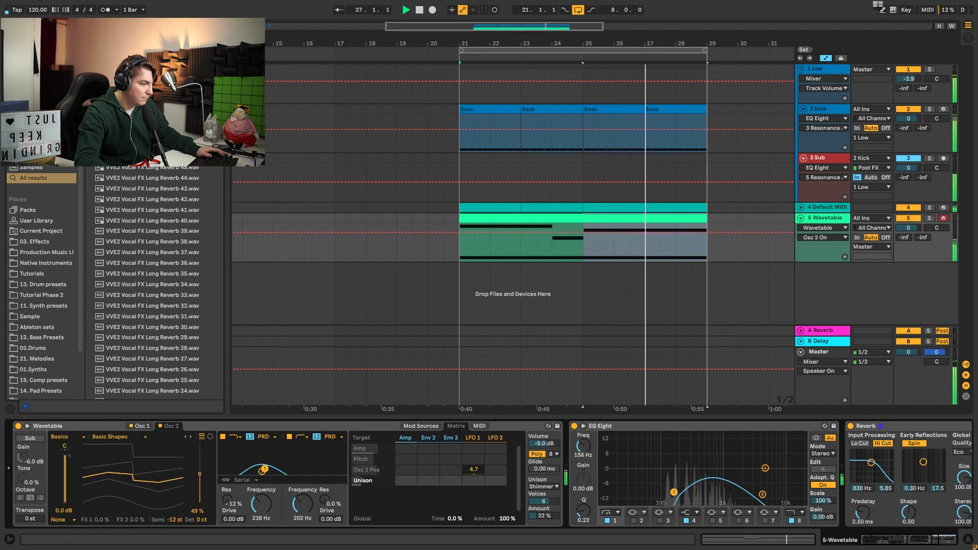
Step: Raise EQ Eight's low cut to 194 Hz with a Q of 0.17, and stop playback
{"action": "left_click_drag", "start_coordinate": [673, 492], "coordinate": [679, 495]}
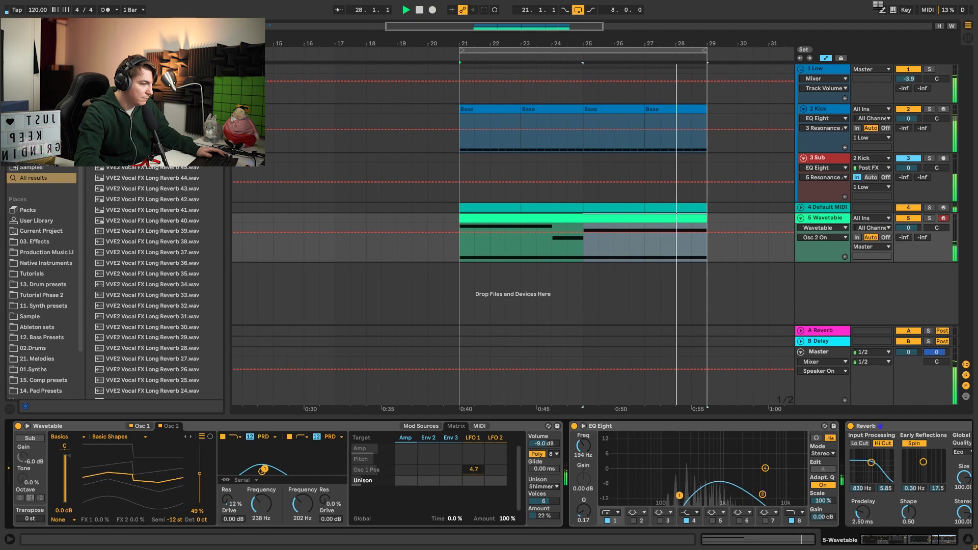
{"action": "left_click_drag", "start_coordinate": [884, 540], "coordinate": [924, 542]}
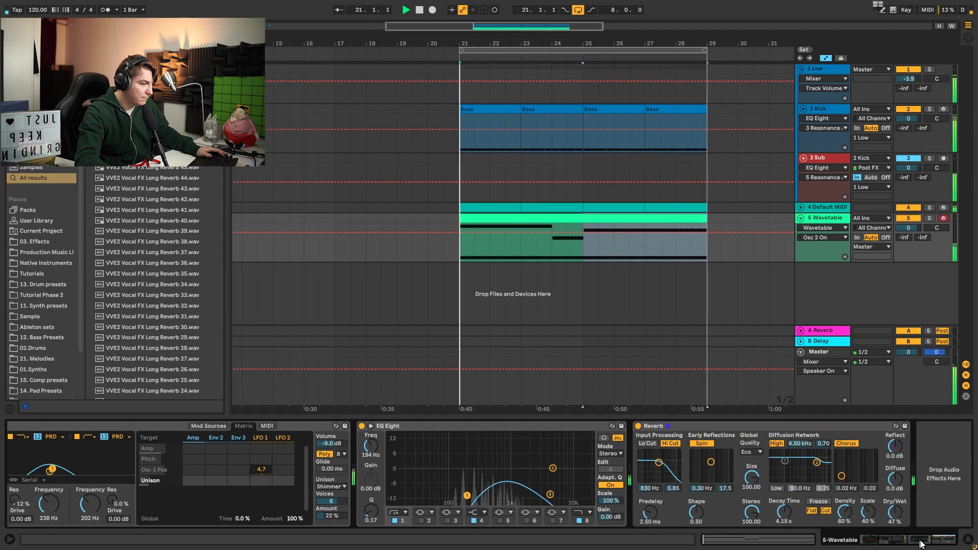
{"action": "key", "text": "space"}
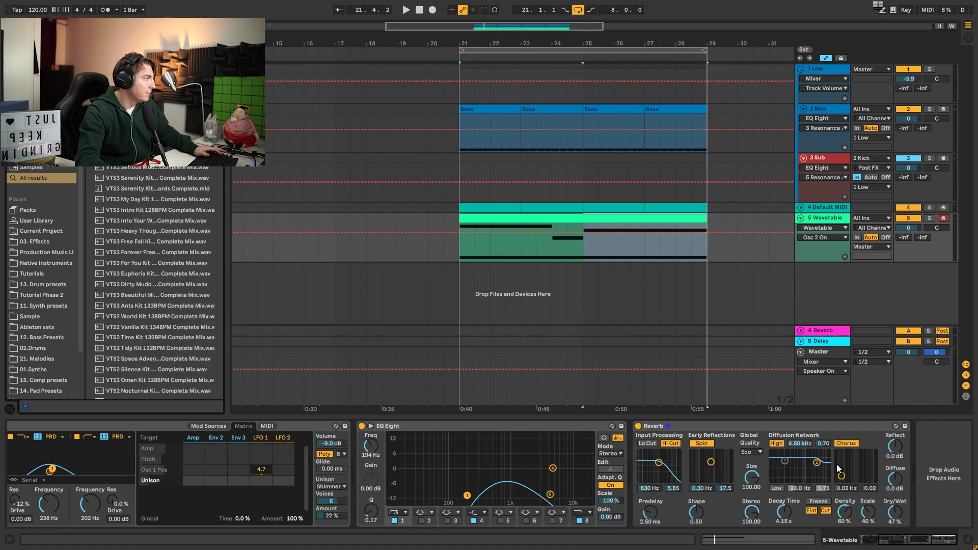
Step: Add a Compressor after the Reverb with an infinite ratio and sidechain it from the 2 Kick track
{"action": "left_click_drag", "start_coordinate": [976, 446], "coordinate": [935, 460]}
{"action": "key", "text": "space"}
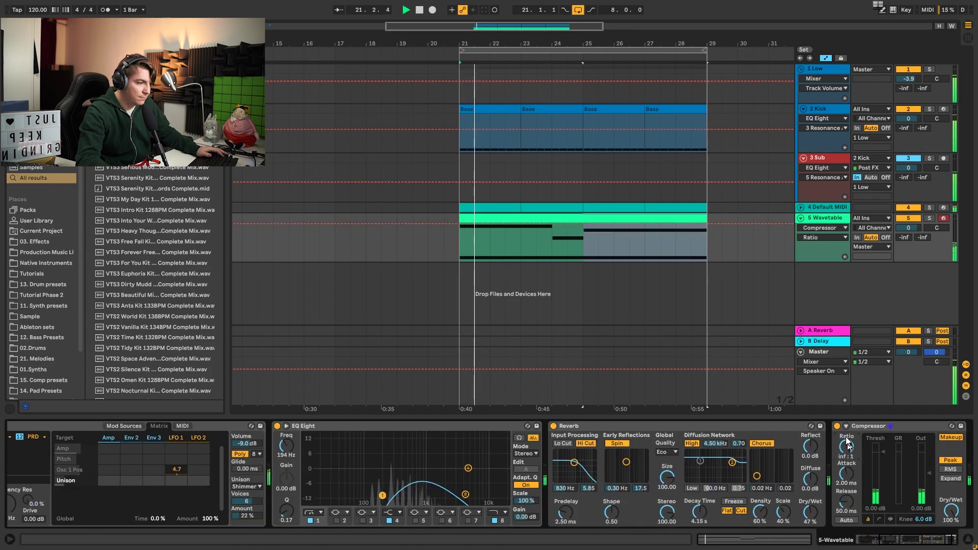
{"action": "left_click", "coordinate": [847, 427]}
{"action": "left_click", "coordinate": [857, 453]}
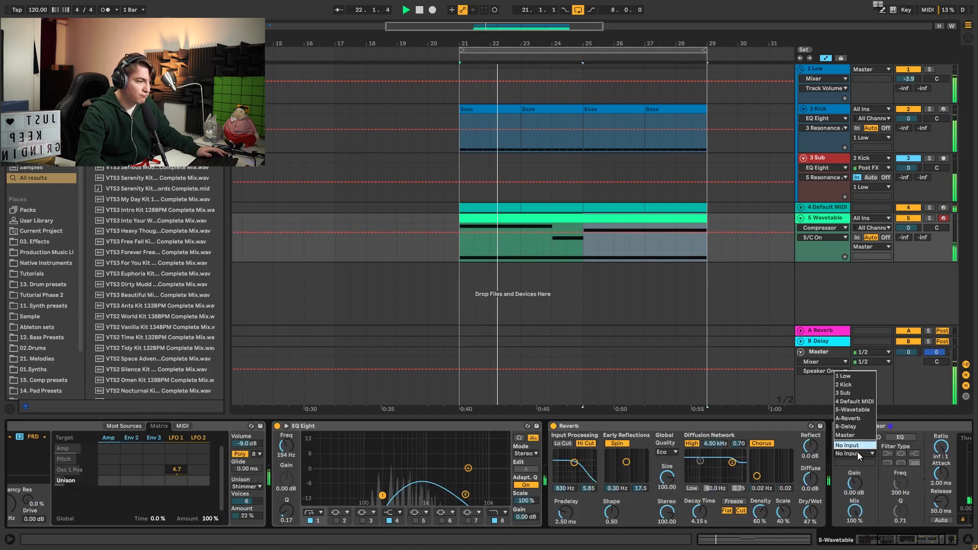
{"action": "left_click", "coordinate": [857, 385]}
Step: Set the Compressor's threshold to -9.41 dB while listening to the ducking, and stop playback
{"action": "left_click_drag", "start_coordinate": [909, 544], "coordinate": [922, 545]}
{"action": "left_click_drag", "start_coordinate": [823, 451], "coordinate": [827, 466]}
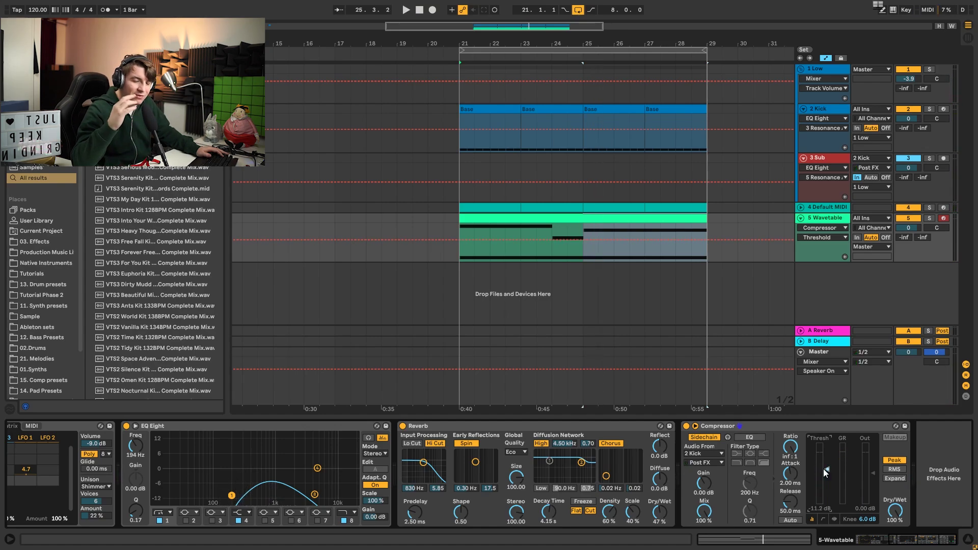
{"action": "key", "text": "space"}
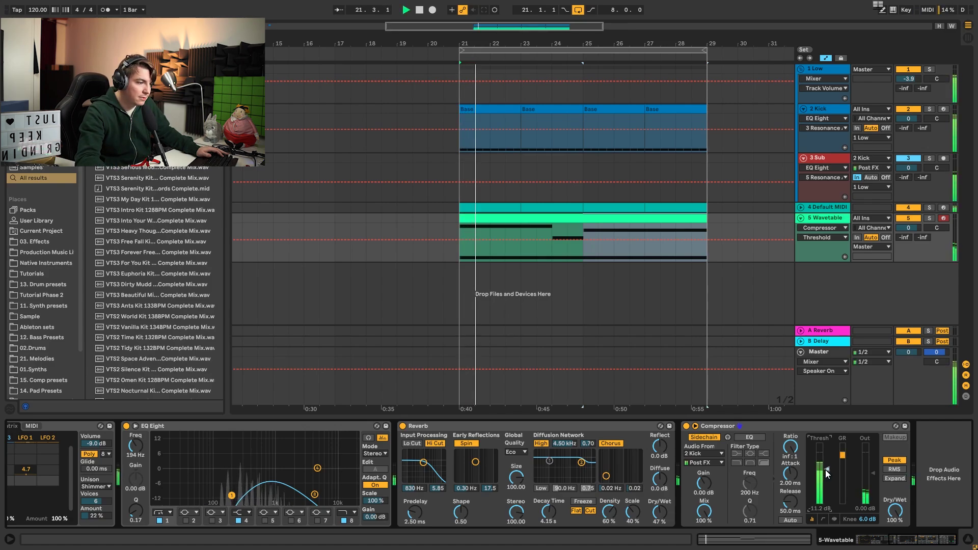
{"action": "left_click_drag", "start_coordinate": [825, 469], "coordinate": [827, 469]}
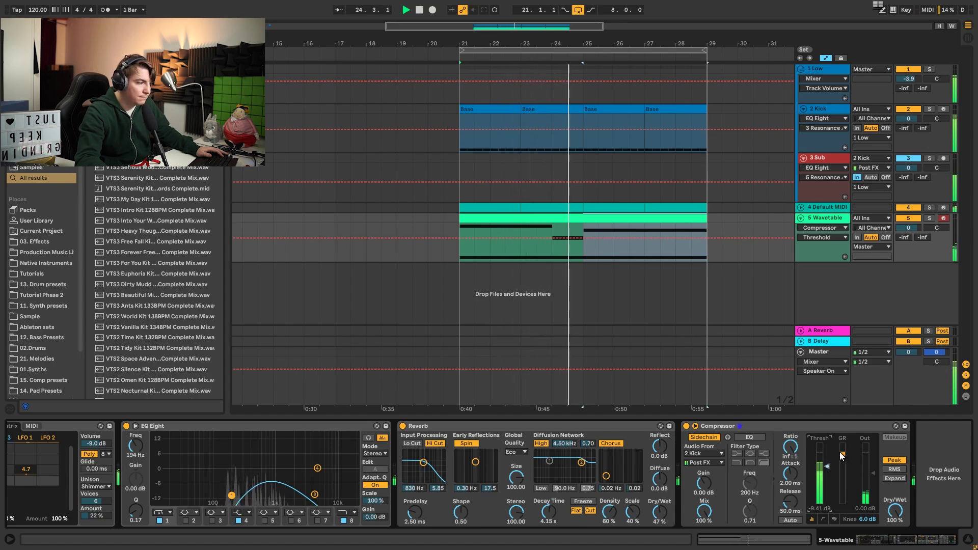
{"action": "key", "text": "space"}
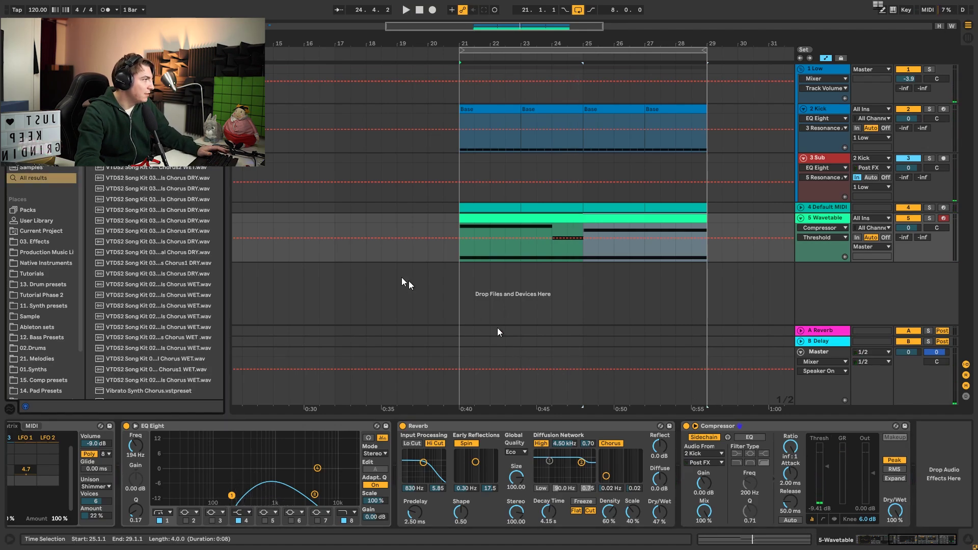
Step: Insert a Chorus between the Reverb and the Compressor, and play the loop
{"action": "left_click_drag", "start_coordinate": [595, 428], "coordinate": [673, 465]}
{"action": "key", "text": "space"}
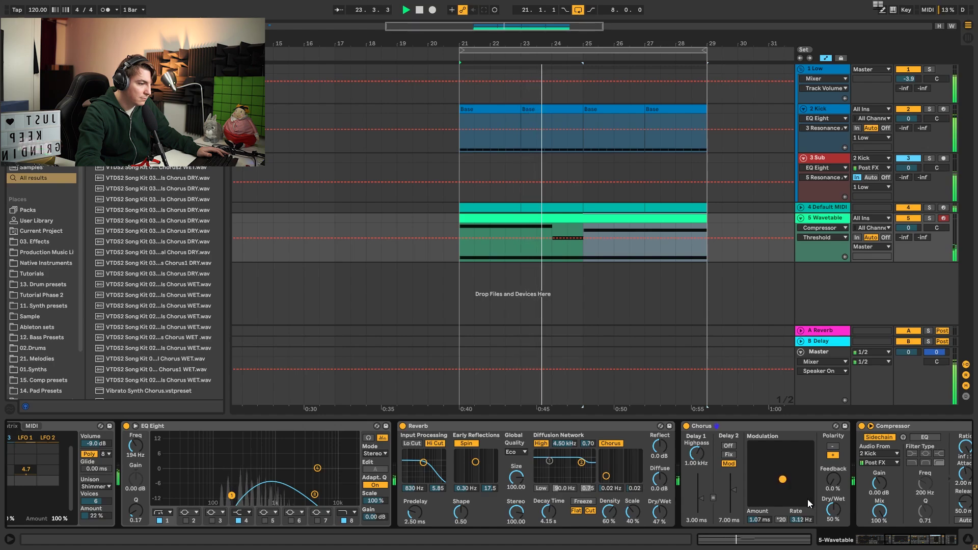
Step: Set the Chorus modulation to 0.56 ms and 0.58 Hz, bypassing and re-enabling the effect to compare
{"action": "left_click", "coordinate": [686, 426]}
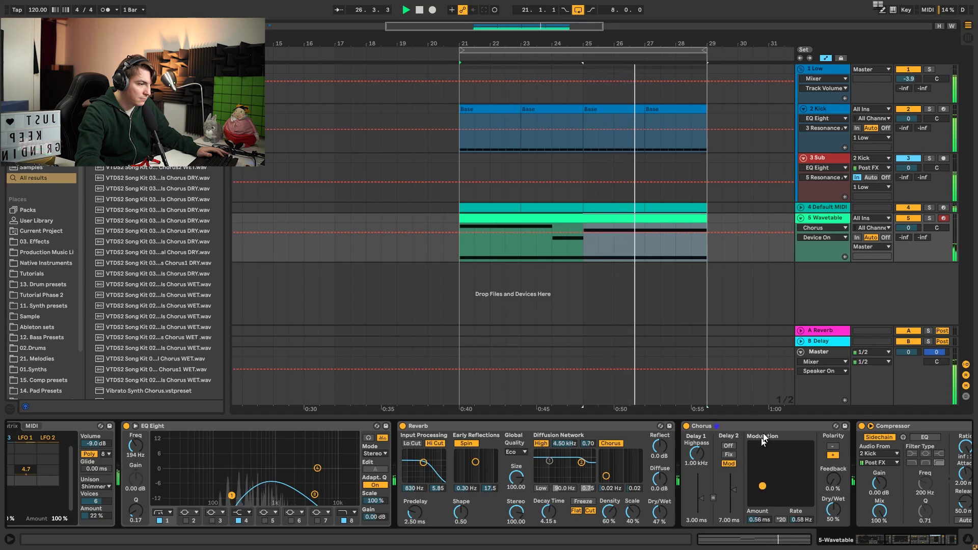
{"action": "left_click", "coordinate": [686, 426]}
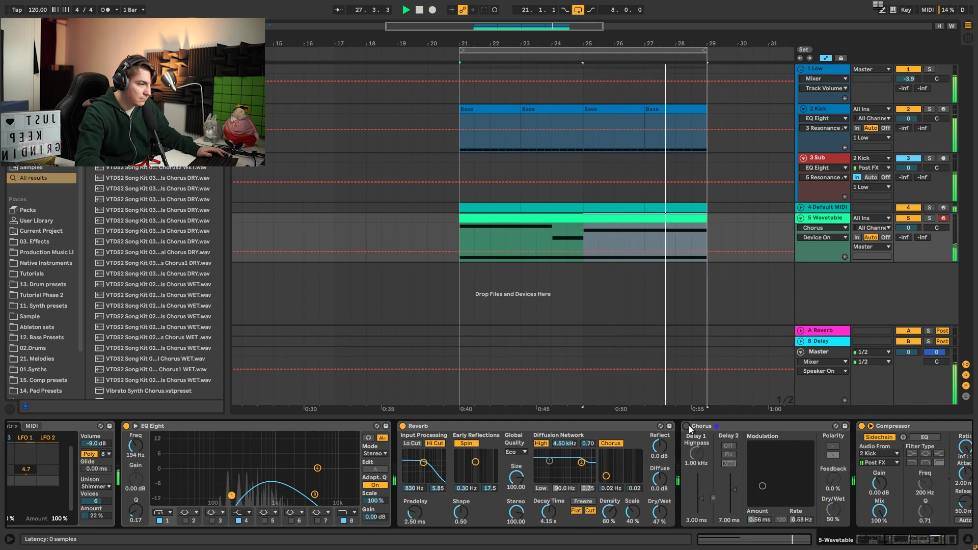
{"action": "left_click", "coordinate": [688, 426]}
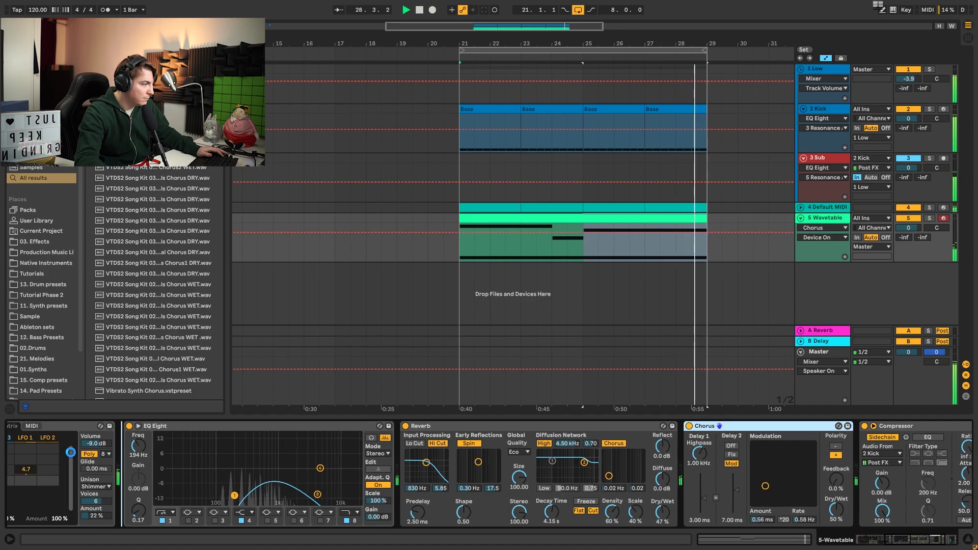
Step: Move the Chorus directly before EQ Eight, compare it bypassed, set its Dry/Wet to 16 %, and stop playback
{"action": "left_click_drag", "start_coordinate": [704, 426], "coordinate": [125, 426]}
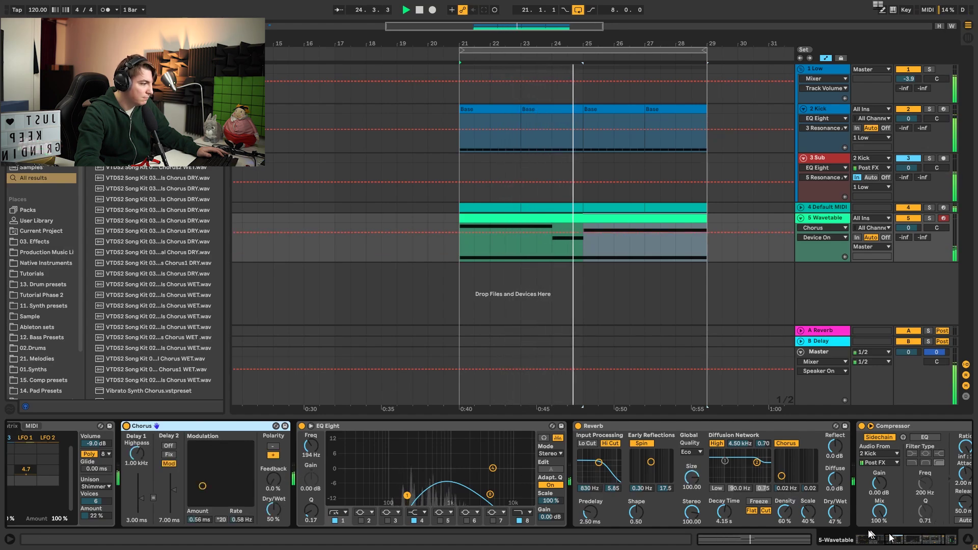
{"action": "left_click", "coordinate": [126, 426]}
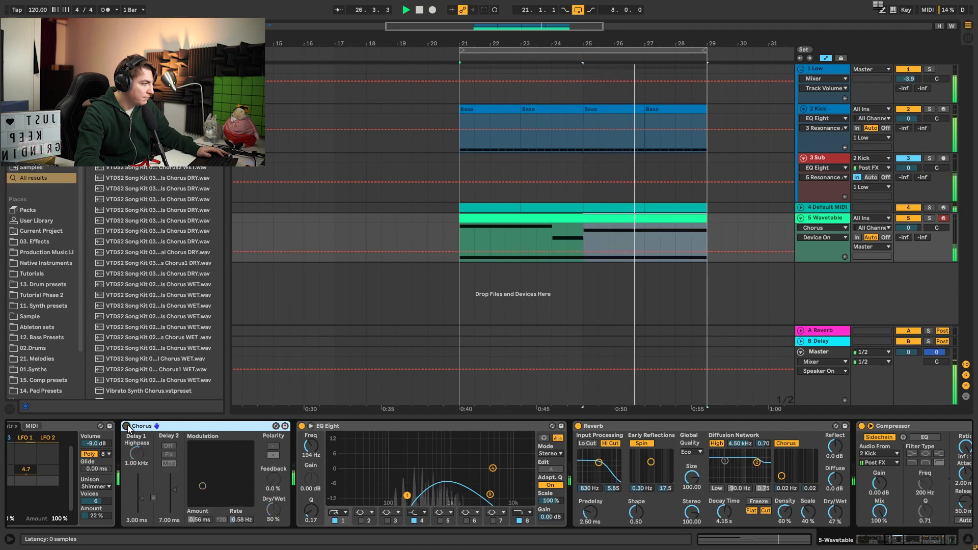
{"action": "left_click", "coordinate": [126, 426]}
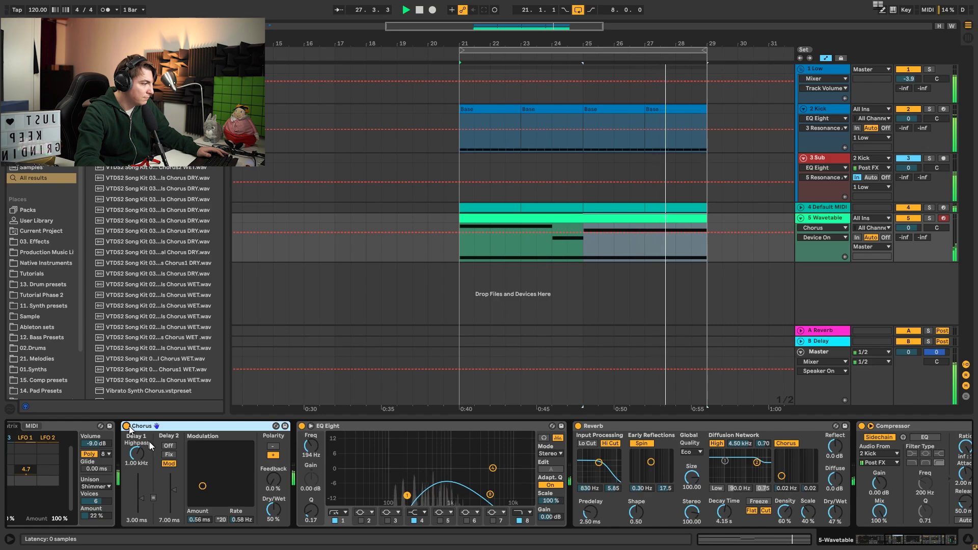
{"action": "left_click_drag", "start_coordinate": [274, 508], "coordinate": [273, 527]}
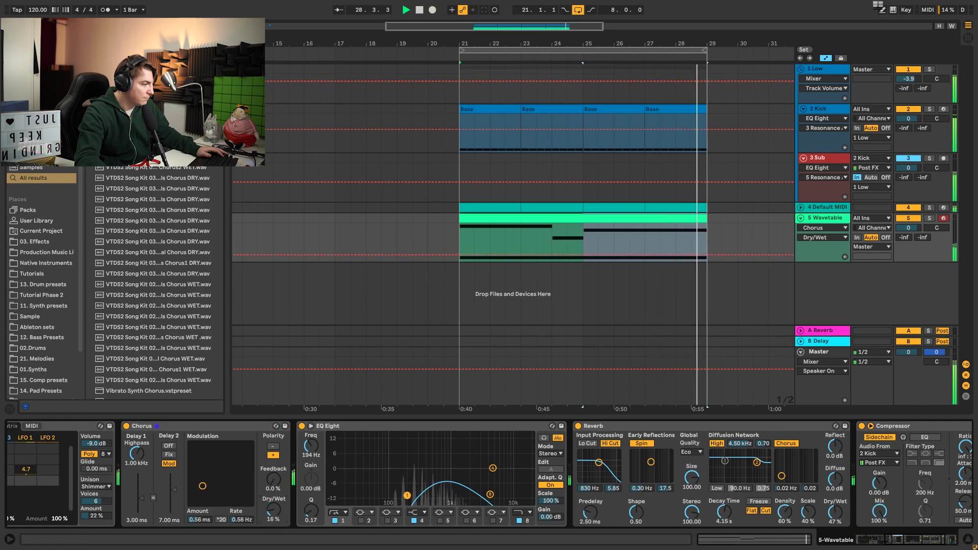
{"action": "key", "text": "space"}
{"action": "left_click_drag", "start_coordinate": [924, 543], "coordinate": [942, 545]}
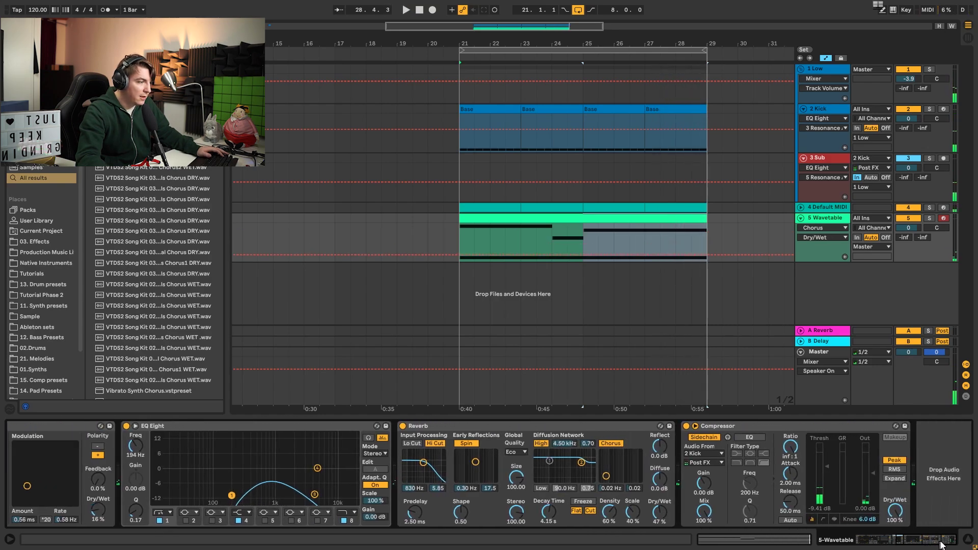
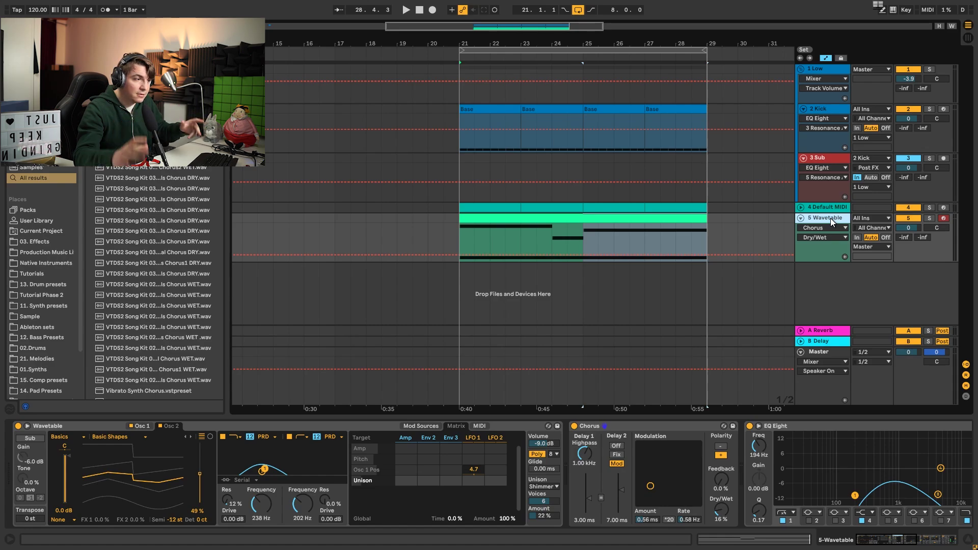
Step: Insert a new MIDI track below the 5 Wavetable track, keeping its input on All Ins
{"action": "key", "text": "space"}
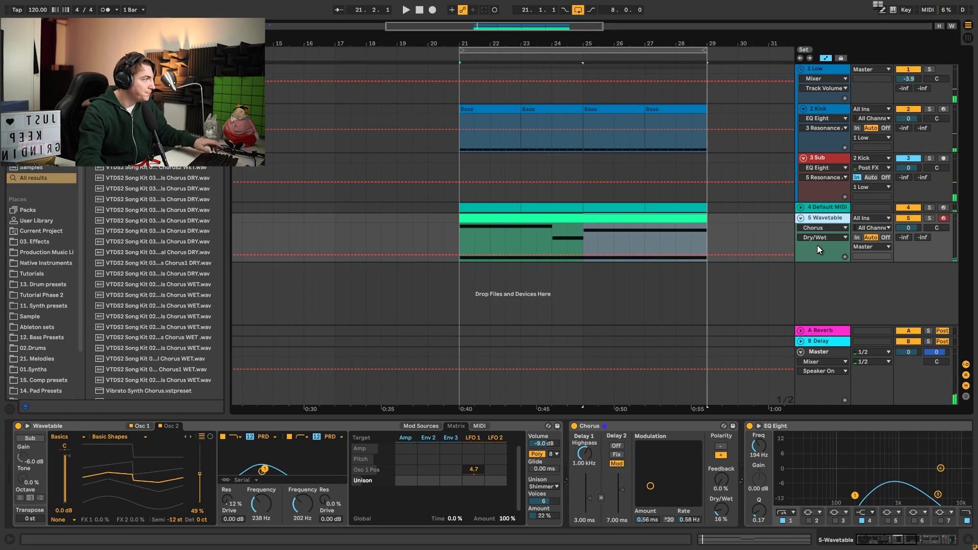
{"action": "key", "text": "ctrl+shift+t"}
{"action": "left_click", "coordinate": [853, 268]}
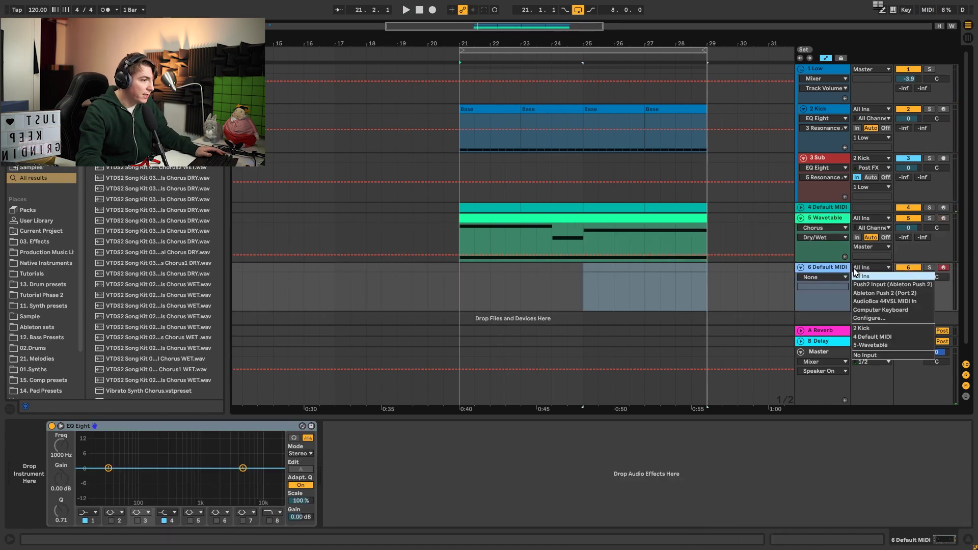
{"action": "left_click", "coordinate": [826, 268]}
Step: Load Analog on the new MIDI track, with both oscillators off and the noise generator on
{"action": "key", "text": "ctrl+f"}
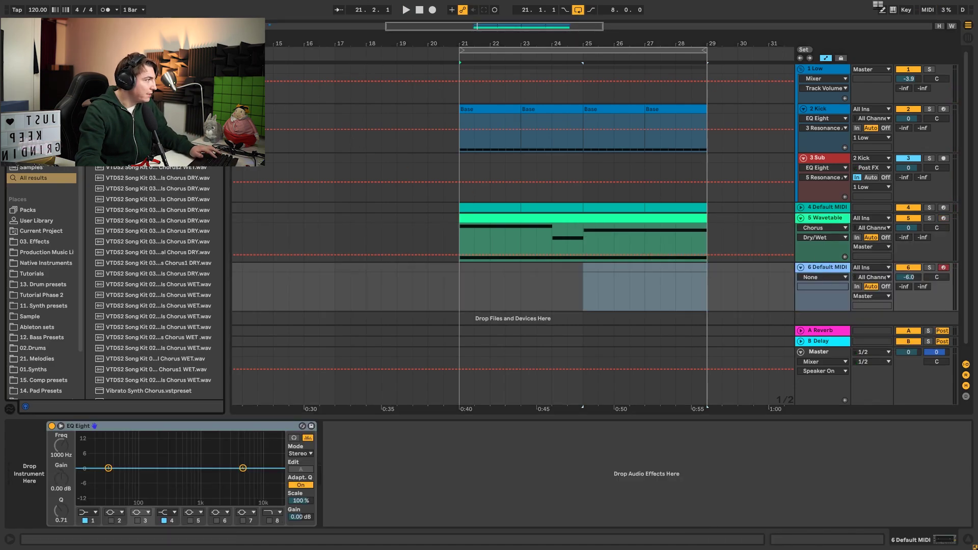
{"action": "key", "text": "ctrl+f"}
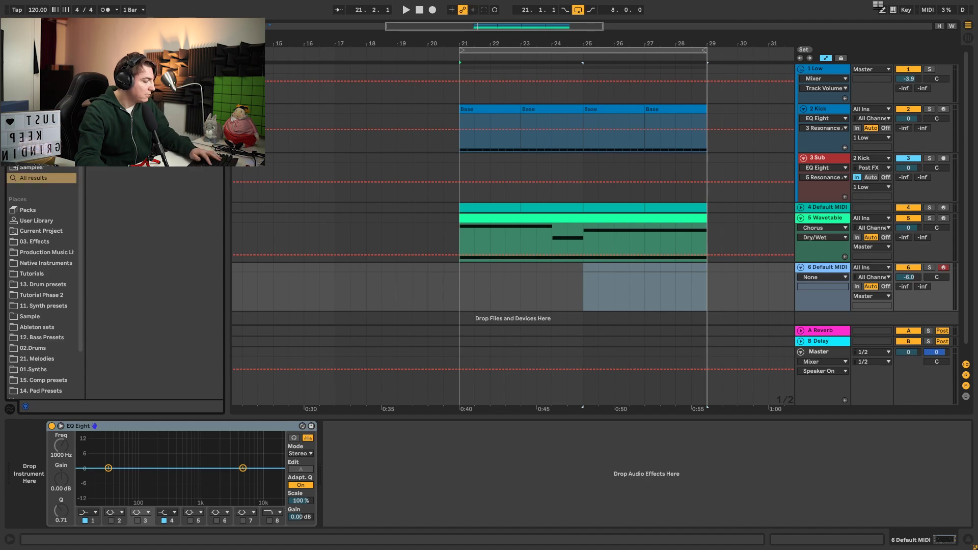
{"action": "key", "text": "Return"}
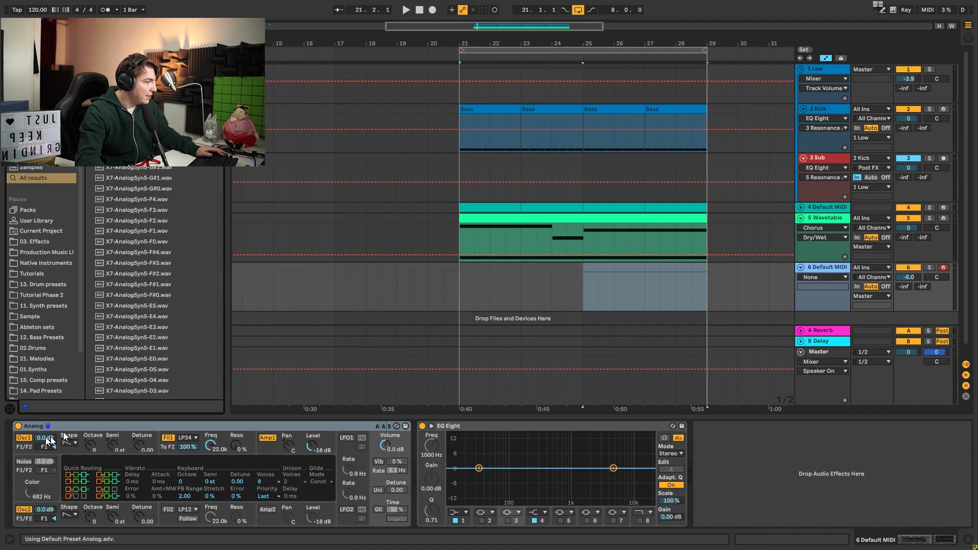
{"action": "left_click", "coordinate": [25, 509]}
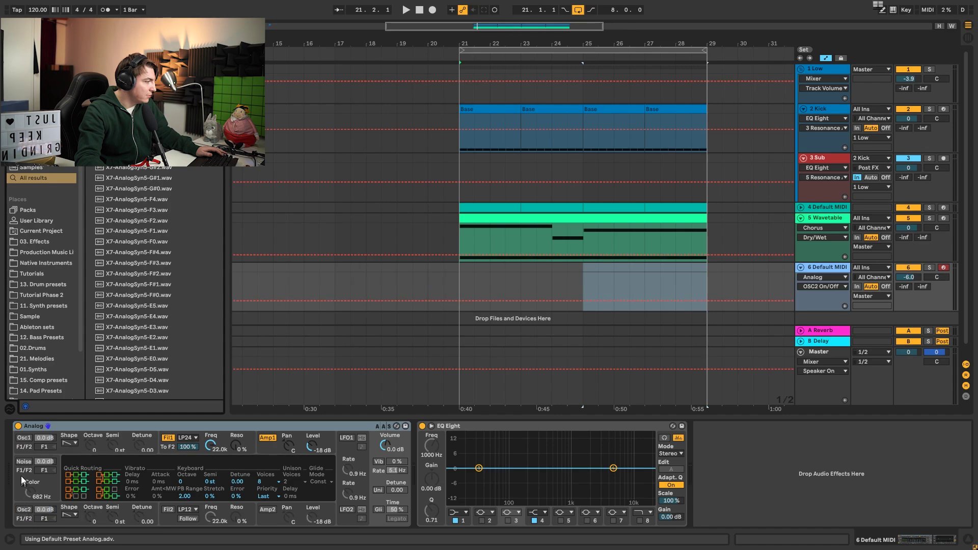
{"action": "left_click", "coordinate": [24, 462]}
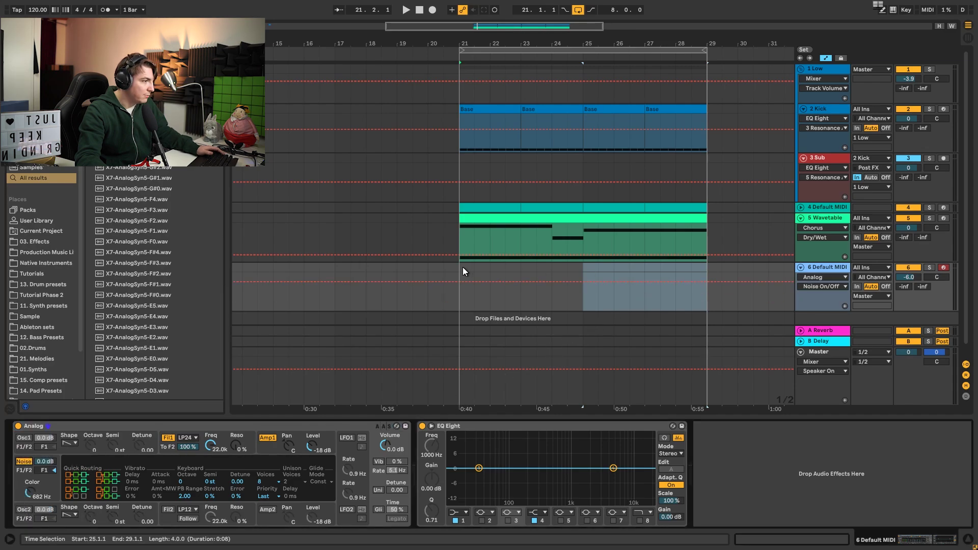
Step: Copy the Wavetable clip onto the Analog track and delete its C#3, A#2 and C3 notes, keeping the F2 note
{"action": "left_click_drag", "start_coordinate": [493, 225], "coordinate": [492, 273]}
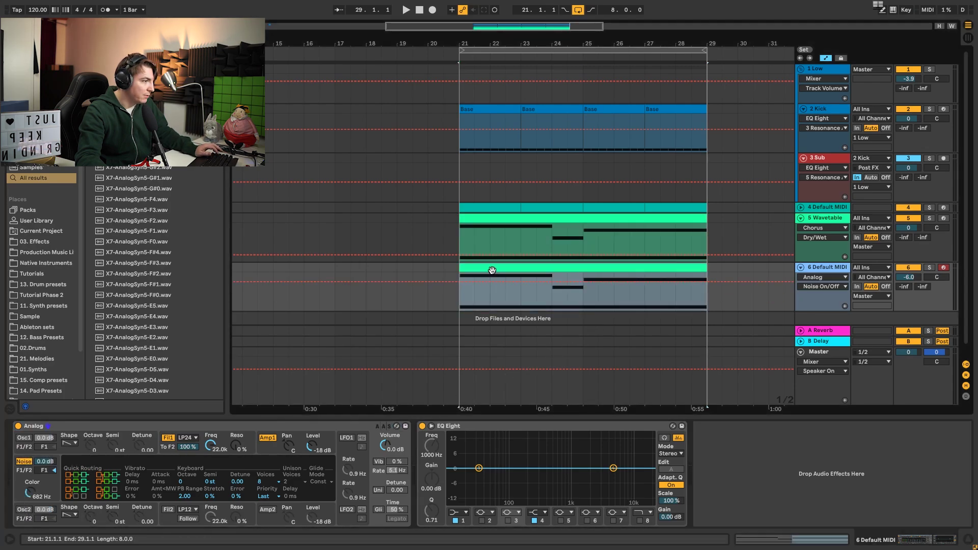
{"action": "double_click", "coordinate": [493, 273]}
{"action": "left_click_drag", "start_coordinate": [769, 315], "coordinate": [331, 396]}
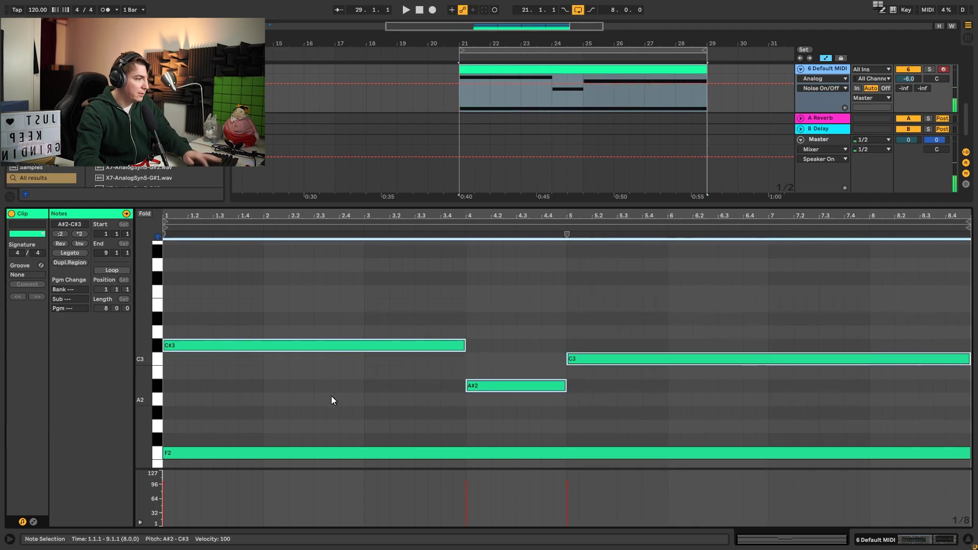
{"action": "key", "text": "Delete"}
{"action": "key", "text": "shift+Tab"}
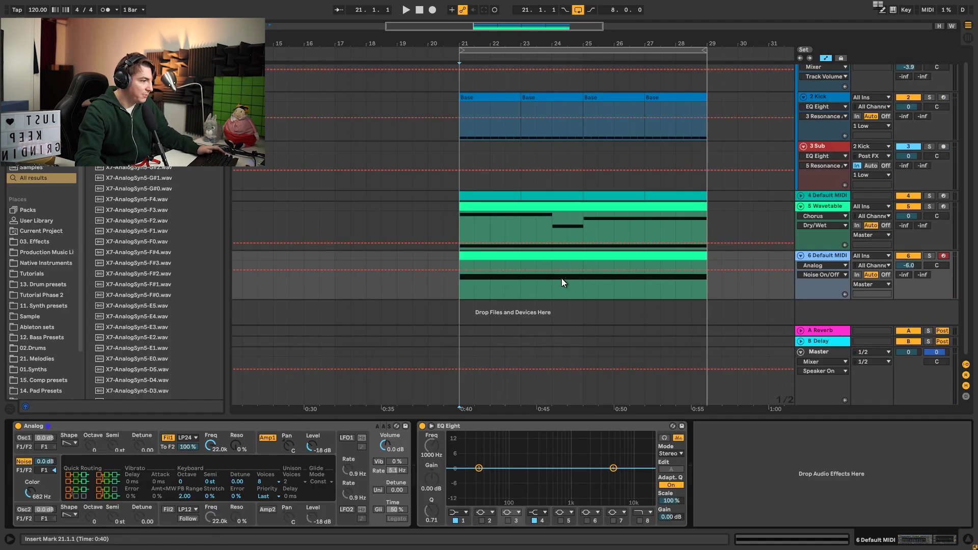
Step: Play the loop and set Analog's noise color to 199 Hz
{"action": "key", "text": "space"}
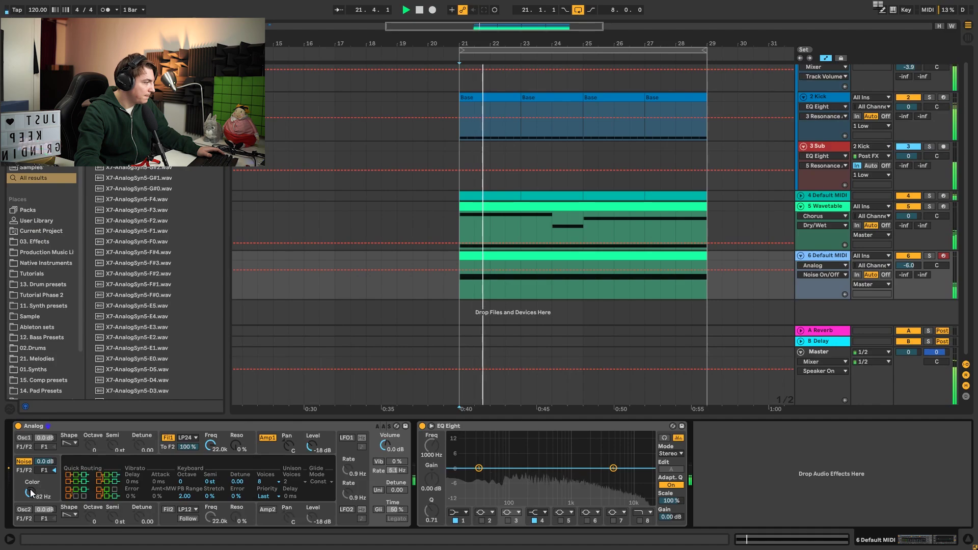
{"action": "left_click_drag", "start_coordinate": [29, 492], "coordinate": [28, 512]}
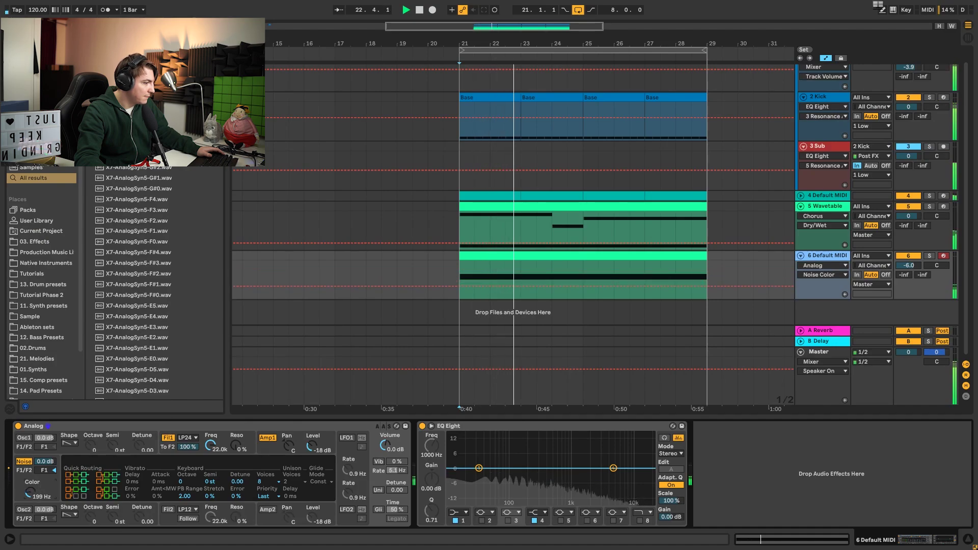
Step: Shape the noise in EQ Eight with a 550 Hz low cut at Q 0.25 and an 18.6 kHz high cut at Q 0.10
{"action": "left_click", "coordinate": [458, 513]}
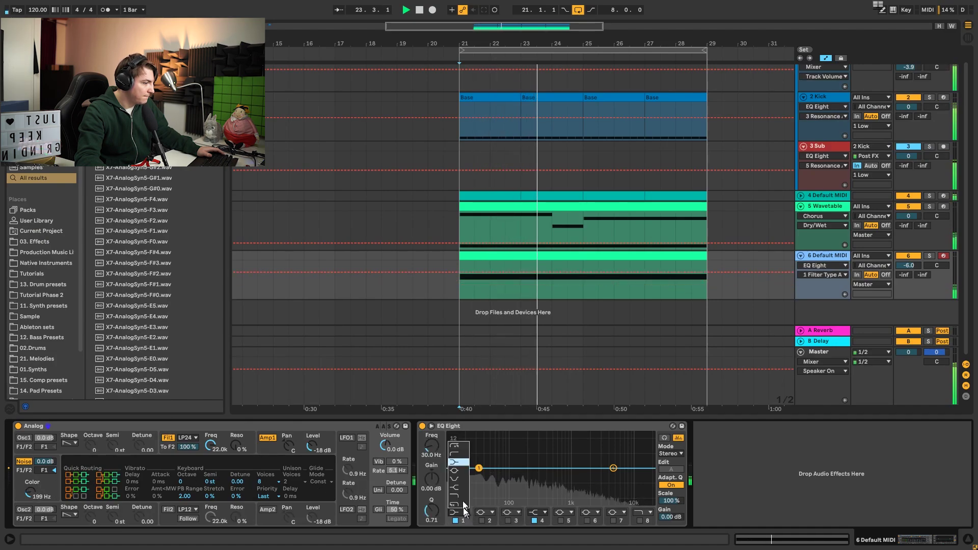
{"action": "left_click", "coordinate": [458, 454]}
{"action": "left_click_drag", "start_coordinate": [473, 481], "coordinate": [556, 490]}
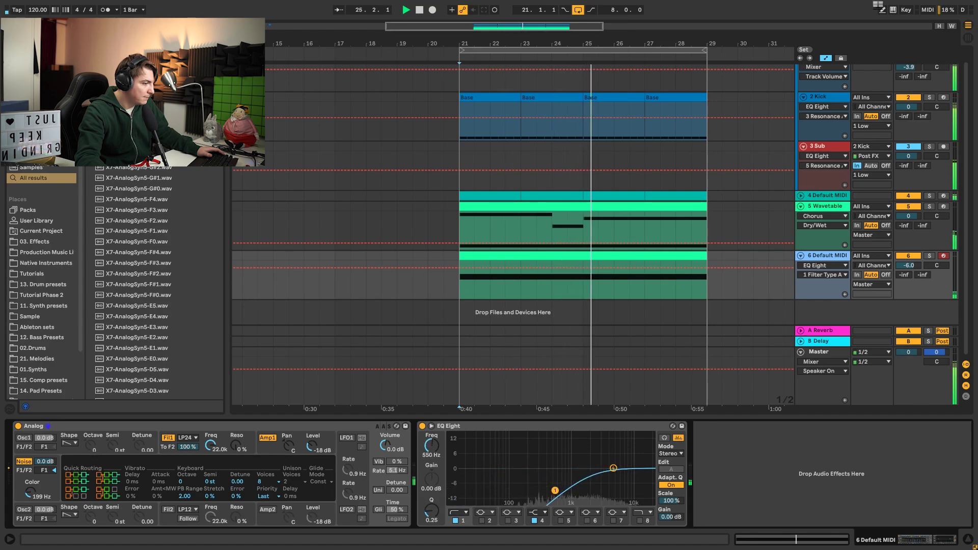
{"action": "left_click", "coordinate": [640, 521]}
{"action": "left_click_drag", "start_coordinate": [646, 496], "coordinate": [647, 503]}
Step: Stop playback and insert a Vinyl Distortion between Analog and EQ Eight
{"action": "key", "text": "space"}
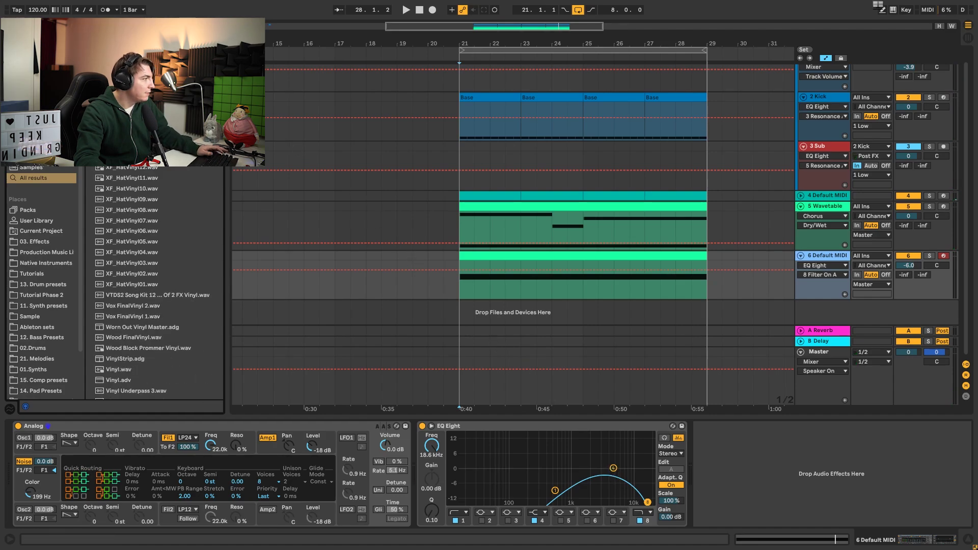
{"action": "key", "text": "Return"}
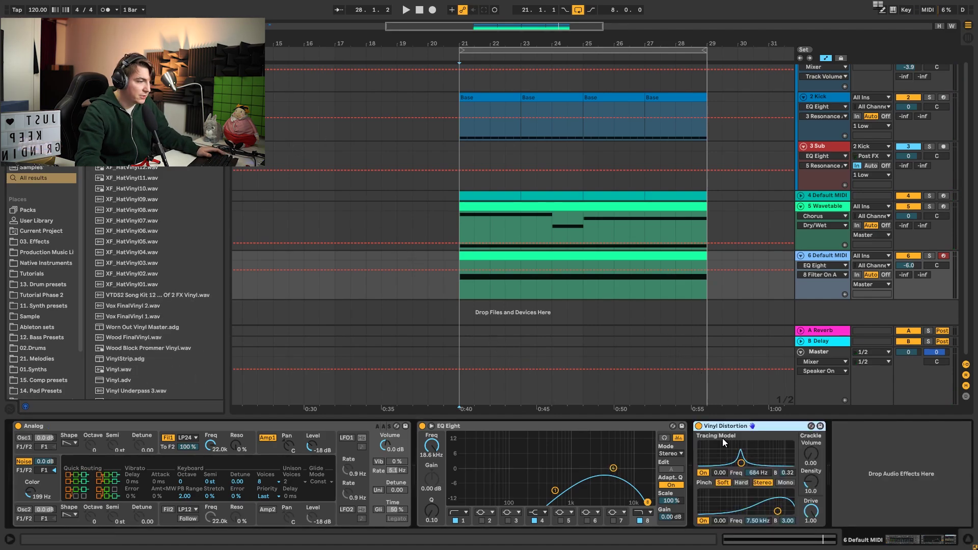
{"action": "left_click_drag", "start_coordinate": [719, 432], "coordinate": [423, 441]}
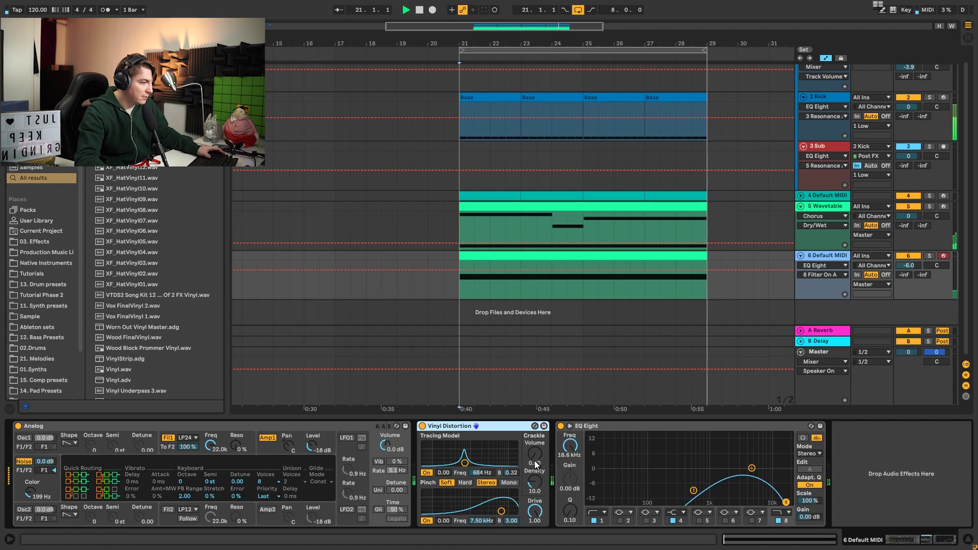
Step: Set Vinyl Distortion's crackle volume to 0.19, its Tracing Model to 0.06 at 2.16 kHz, and its Pinch frequency to 5.01 kHz
{"action": "left_click", "coordinate": [534, 461]}
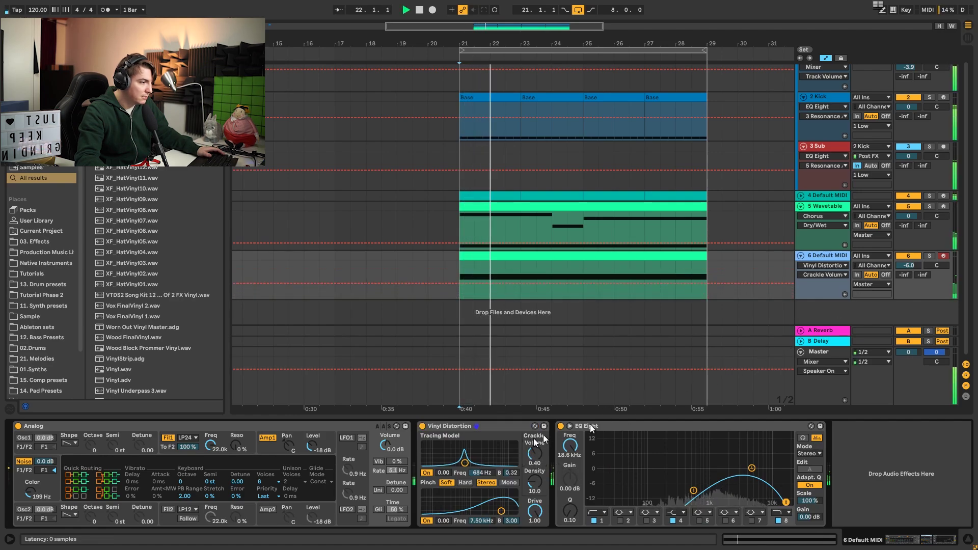
{"action": "left_click_drag", "start_coordinate": [534, 453], "coordinate": [534, 471]}
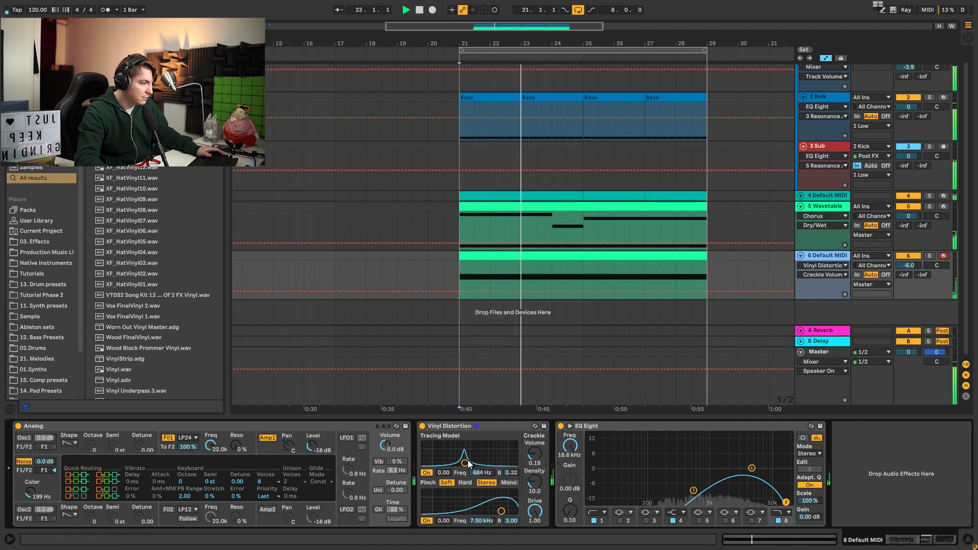
{"action": "left_click_drag", "start_coordinate": [467, 460], "coordinate": [482, 462]}
{"action": "left_click_drag", "start_coordinate": [502, 511], "coordinate": [496, 511]}
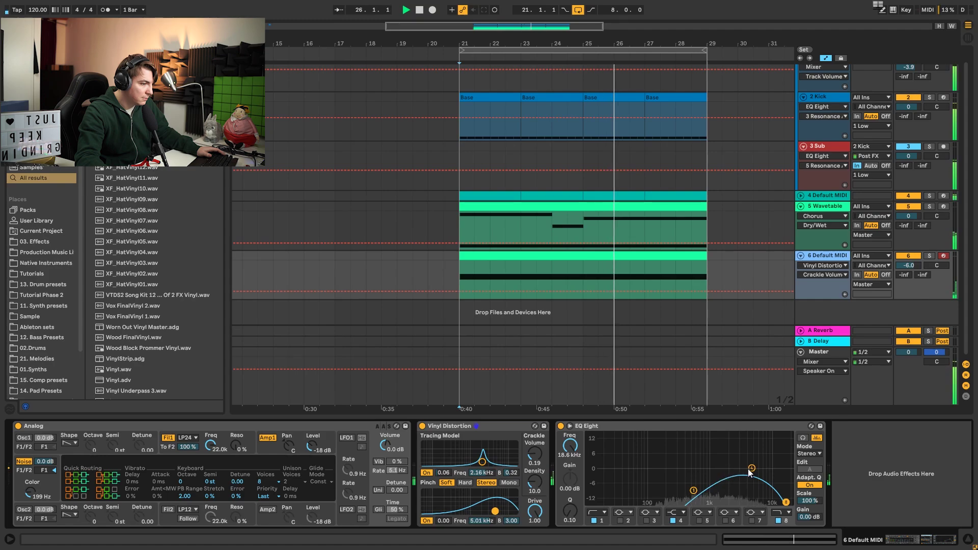
Step: Lower EQ Eight's band 4 to -4.83 dB at 4.00 kHz and set the low cut to 599 Hz with Q 0.23
{"action": "left_click_drag", "start_coordinate": [749, 473], "coordinate": [745, 479]}
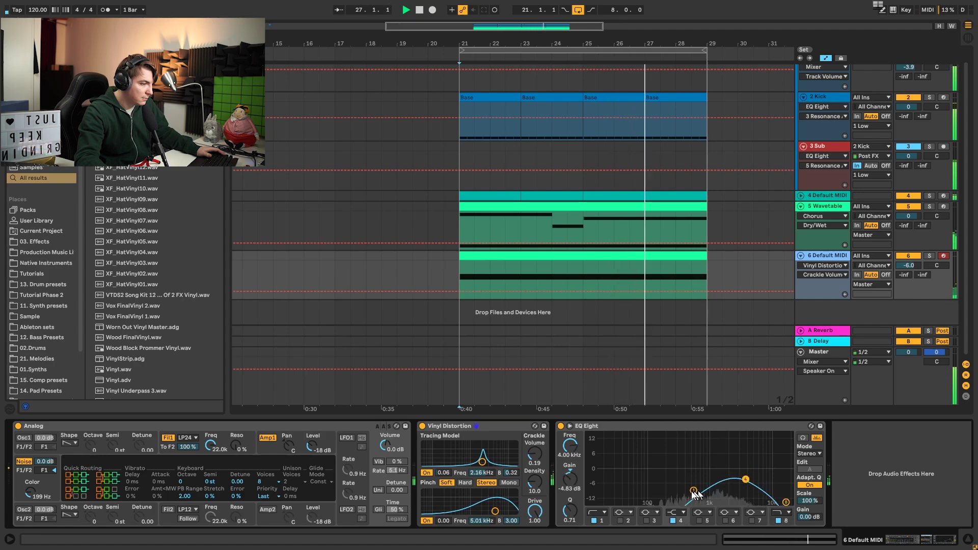
{"action": "left_click", "coordinate": [694, 491]}
Step: Set the noise track's volume to -8.3 dB and stop playback
{"action": "left_click", "coordinate": [902, 271]}
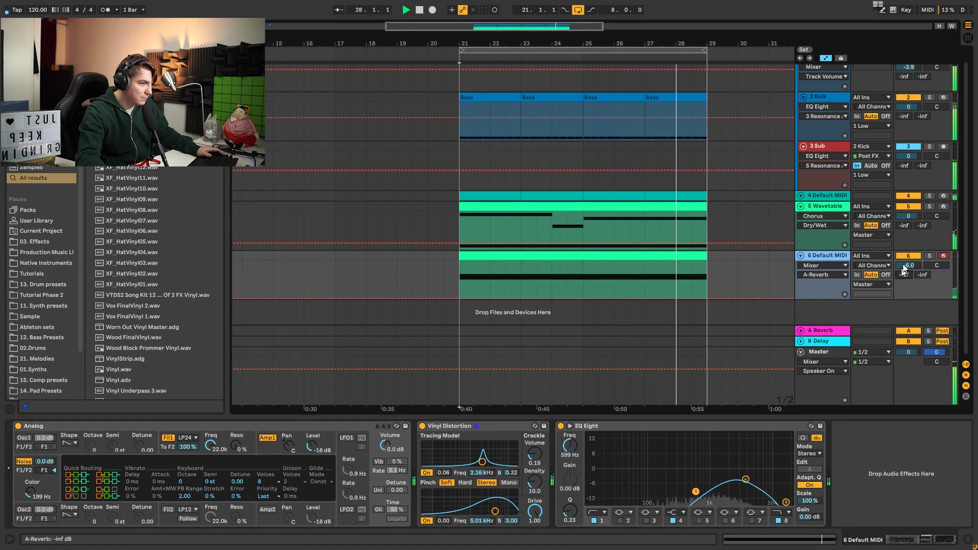
{"action": "left_click_drag", "start_coordinate": [903, 270], "coordinate": [909, 269]}
{"action": "key", "text": "space"}
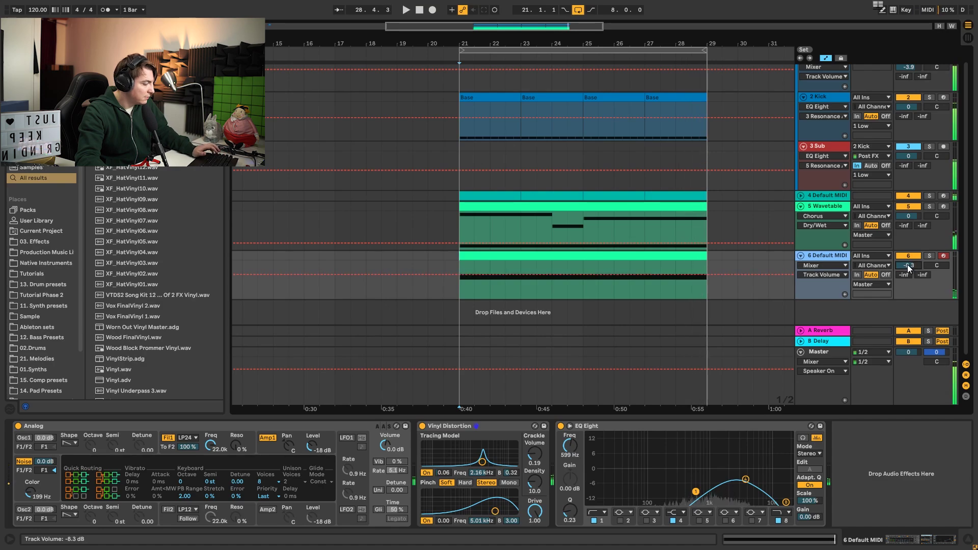
Step: Insert a Reverb between Vinyl Distortion and EQ Eight on the noise track, and play the loop
{"action": "key", "text": "ctrl+f"}
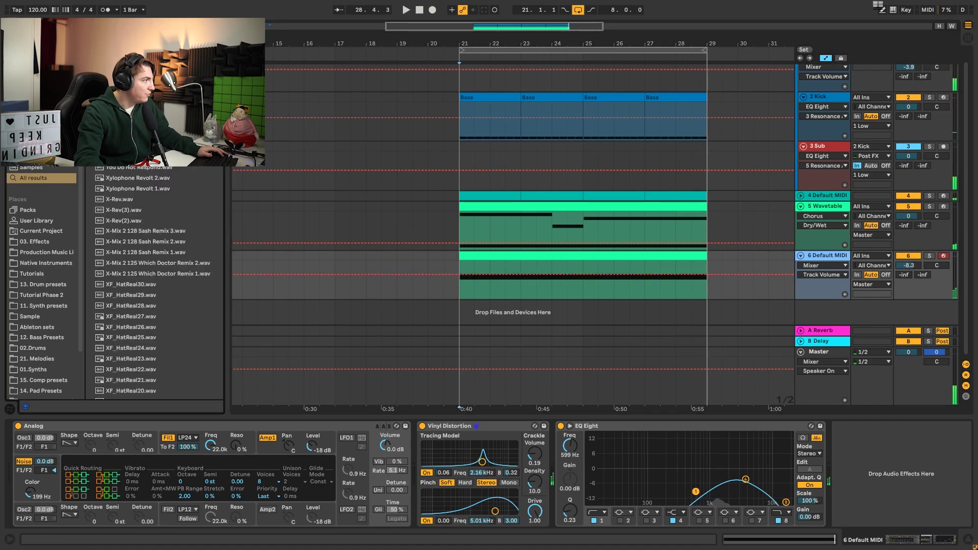
{"action": "left_click_drag", "start_coordinate": [589, 400], "coordinate": [573, 440]}
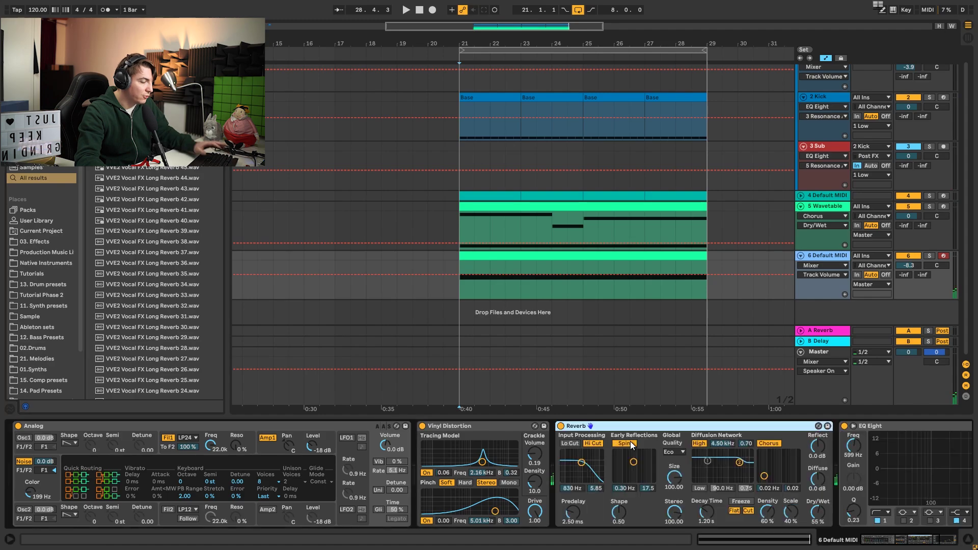
{"action": "key", "text": "space"}
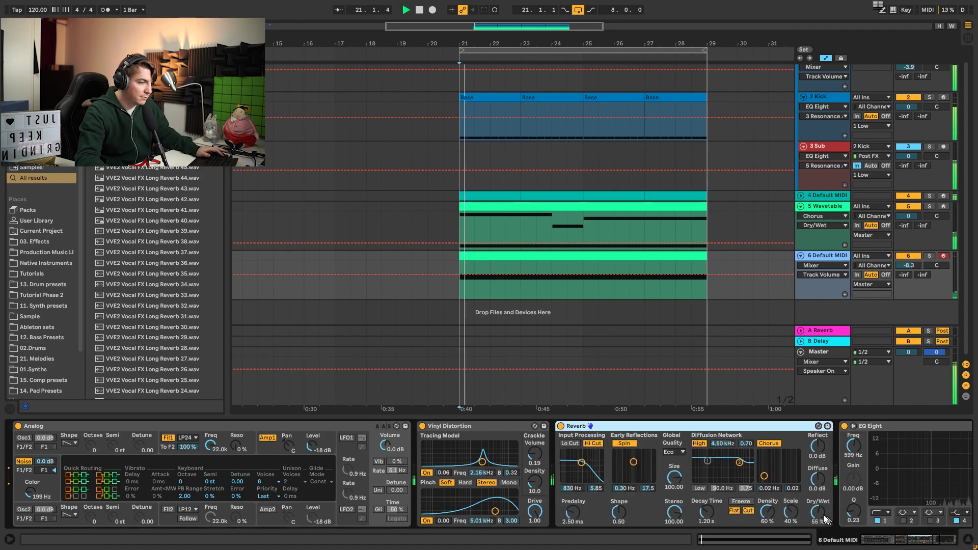
Step: Set the noise track's Reverb decay to 2.30 s and disable its Hi Cut, Chorus and diffusion High filter
{"action": "left_click_drag", "start_coordinate": [706, 512], "coordinate": [706, 497]}
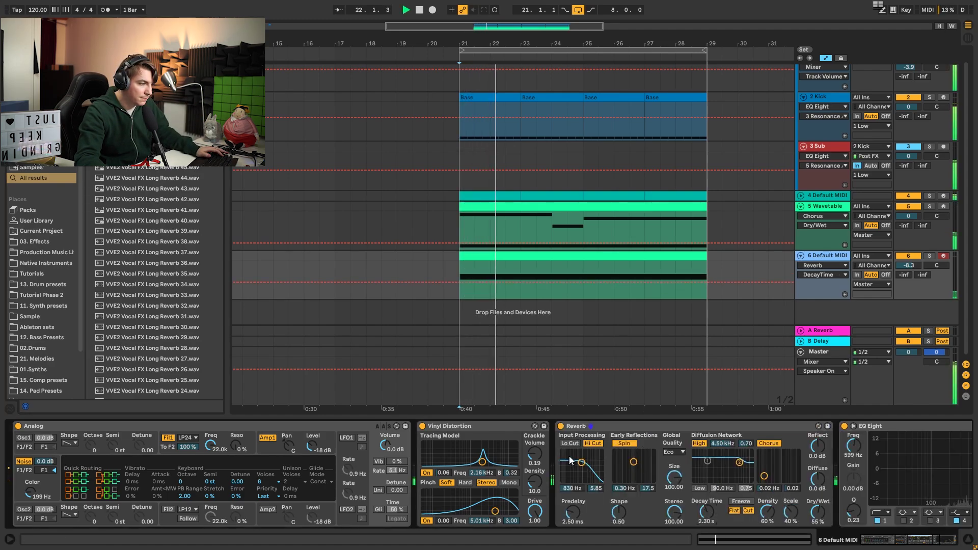
{"action": "left_click", "coordinate": [592, 443]}
{"action": "left_click", "coordinate": [769, 444]}
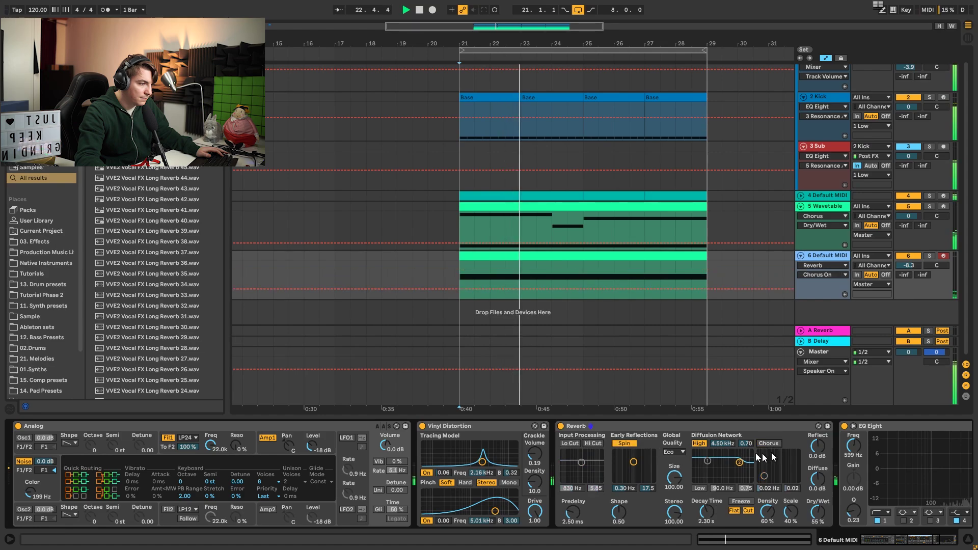
{"action": "left_click", "coordinate": [700, 443]}
Step: Set the Reverb's Dry/Wet to 44%, decay time to 1.47 s, size to 165.97 and stereo width to 109.52
{"action": "left_click_drag", "start_coordinate": [822, 516], "coordinate": [821, 527]}
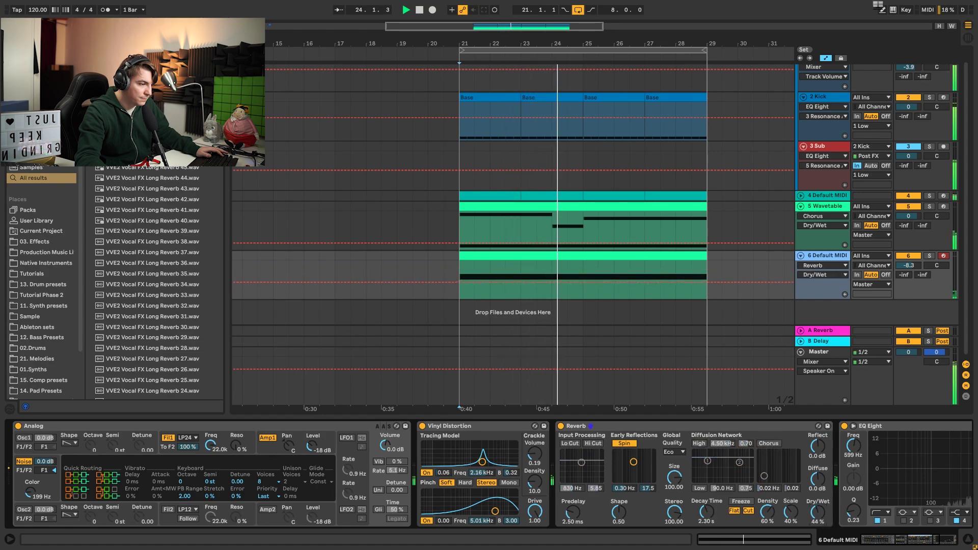
{"action": "left_click_drag", "start_coordinate": [708, 512], "coordinate": [708, 522]}
{"action": "mouse_move", "coordinate": [674, 477]}
{"action": "left_mouse_down"}
{"action": "mouse_move", "coordinate": [674, 457]}
{"action": "mouse_move", "coordinate": [674, 470]}
{"action": "left_mouse_up"}
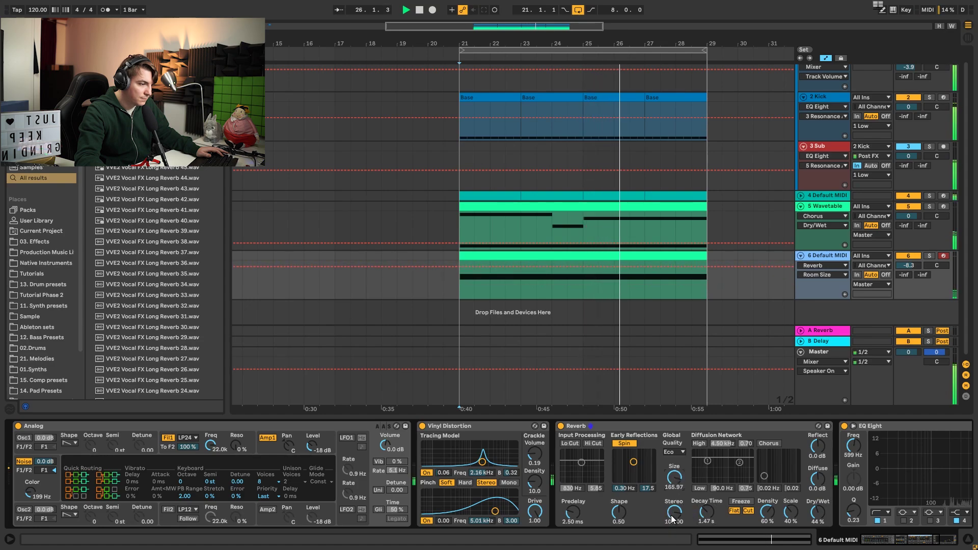
{"action": "left_click_drag", "start_coordinate": [673, 518], "coordinate": [673, 515]}
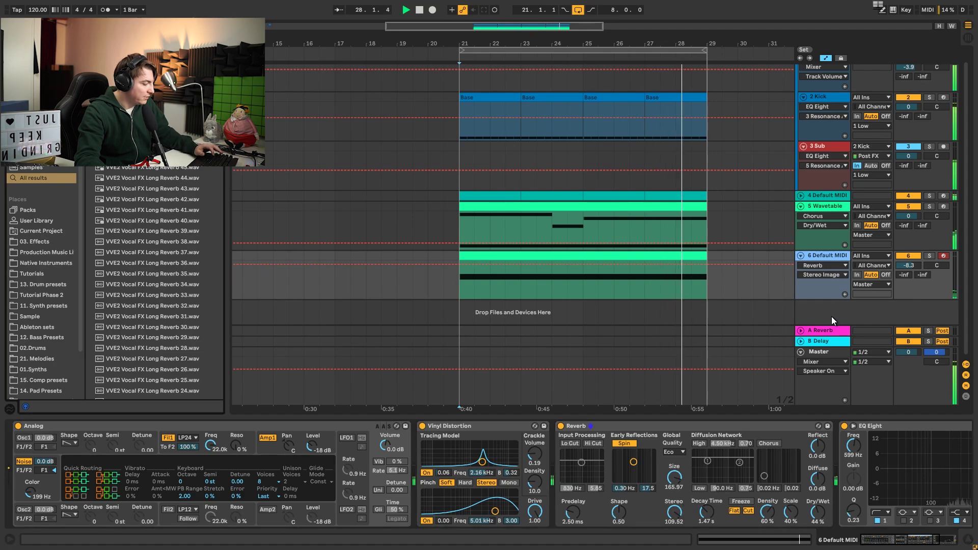
Step: Insert a Compressor between Reverb and EQ Eight on the noise track, with its sidechain fed from 2 Kick
{"action": "key", "text": "ctrl+f"}
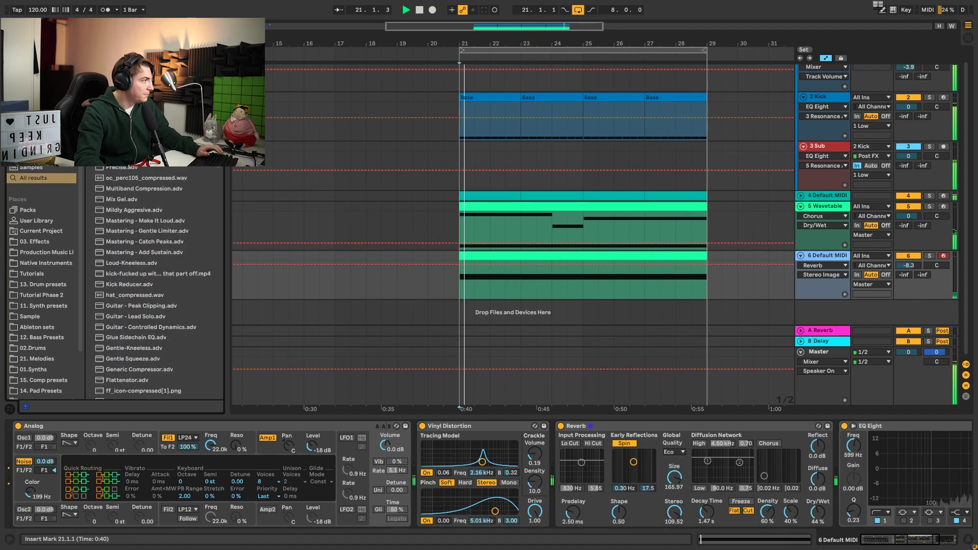
{"action": "left_click_drag", "start_coordinate": [569, 336], "coordinate": [825, 458]}
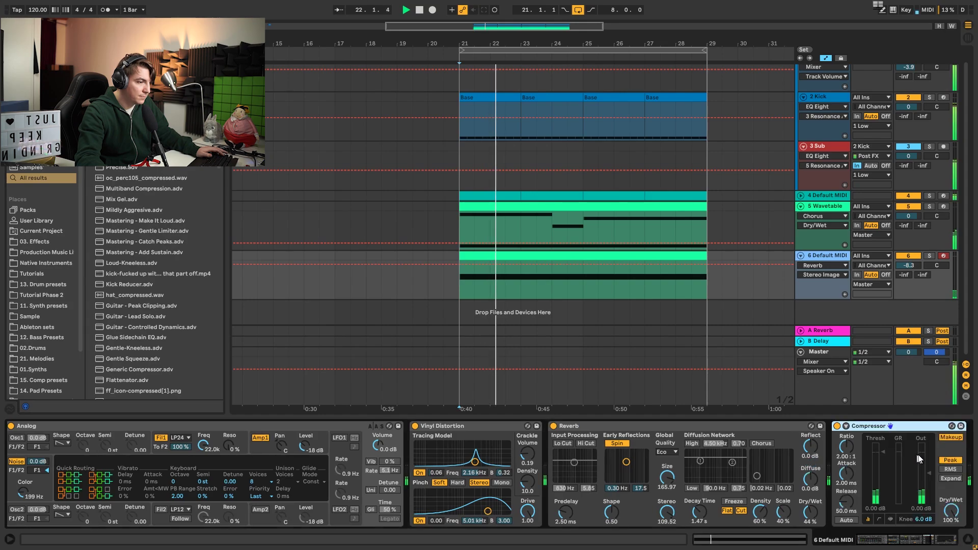
{"action": "left_click", "coordinate": [847, 426]}
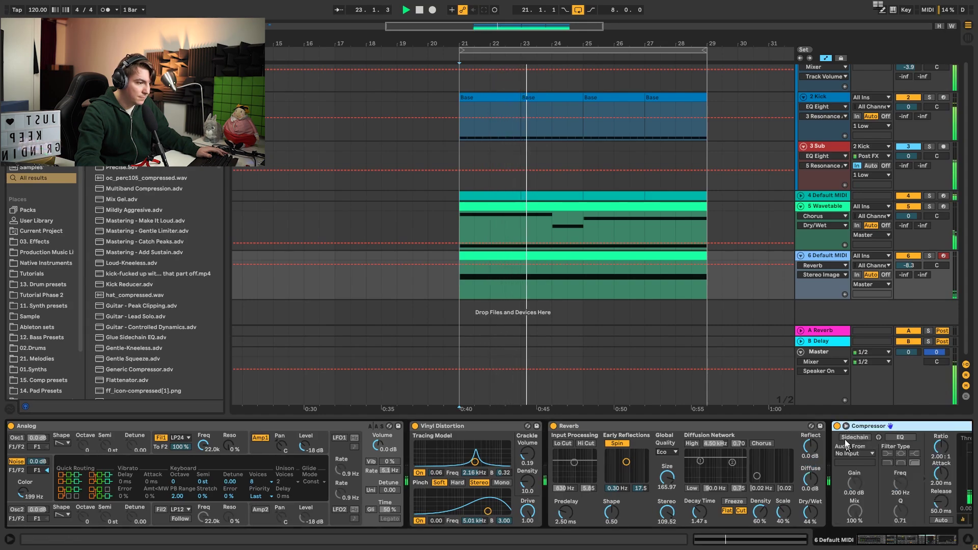
{"action": "left_click", "coordinate": [852, 452]}
{"action": "left_click", "coordinate": [861, 376]}
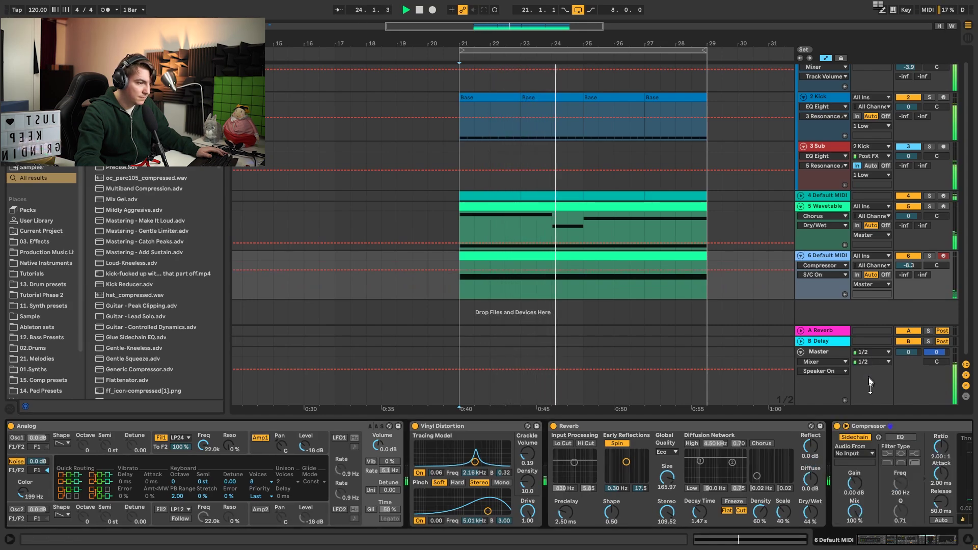
Step: Set the noise track Compressor's ratio to inf:1 and its threshold to -9.78 dB
{"action": "left_click", "coordinate": [908, 541]}
{"action": "left_click_drag", "start_coordinate": [910, 543], "coordinate": [922, 543]}
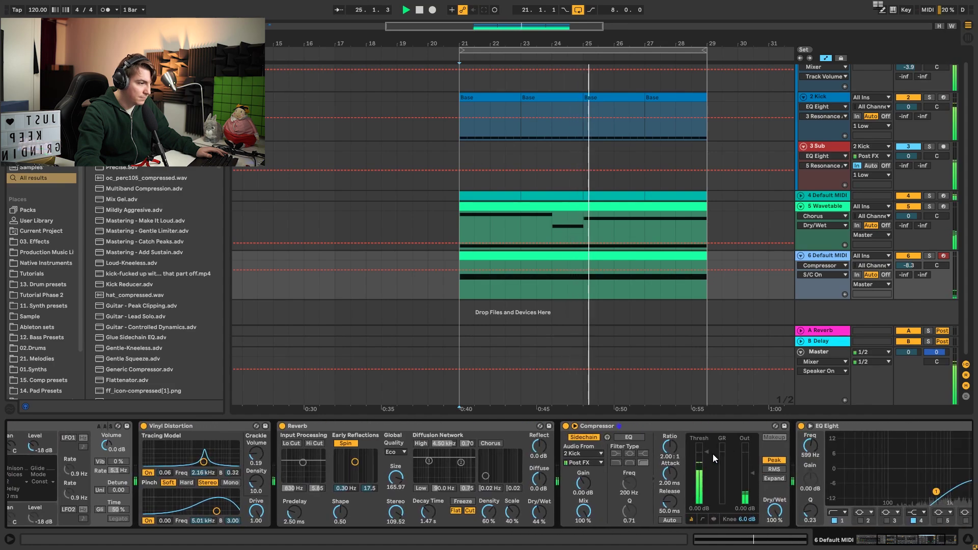
{"action": "left_click_drag", "start_coordinate": [670, 447], "coordinate": [670, 377]}
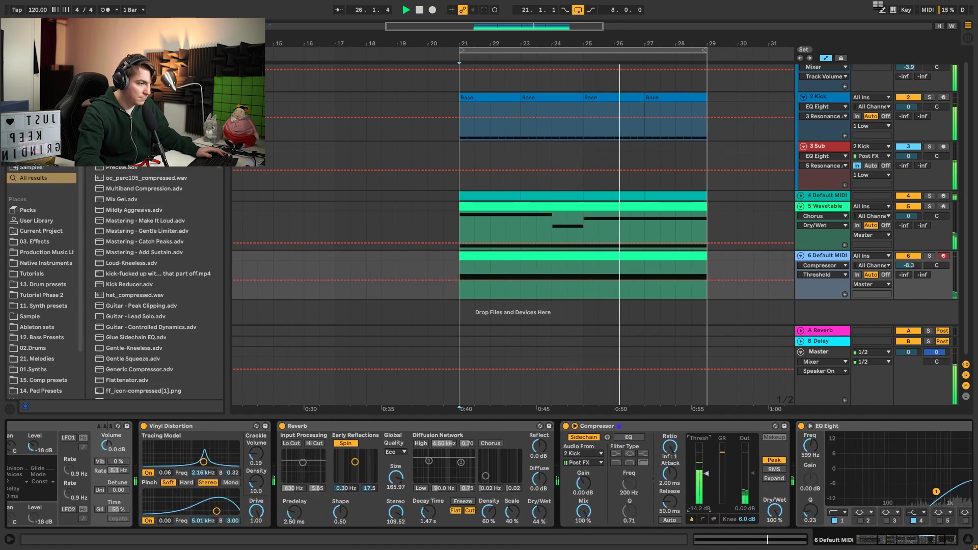
{"action": "left_click_drag", "start_coordinate": [701, 460], "coordinate": [701, 466]}
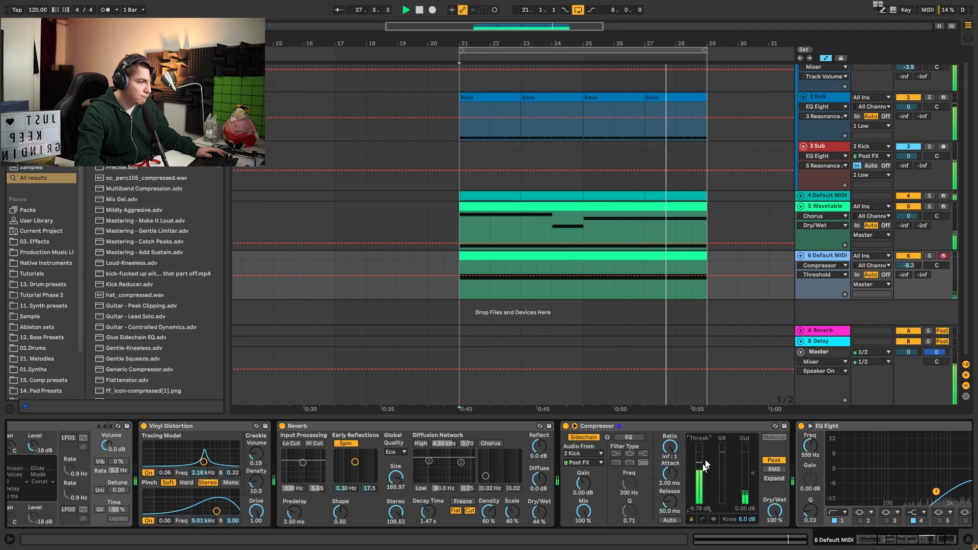
Step: Stop playback and duplicate the Wavetable pad track
{"action": "left_click", "coordinate": [869, 541]}
{"action": "left_click", "coordinate": [839, 213]}
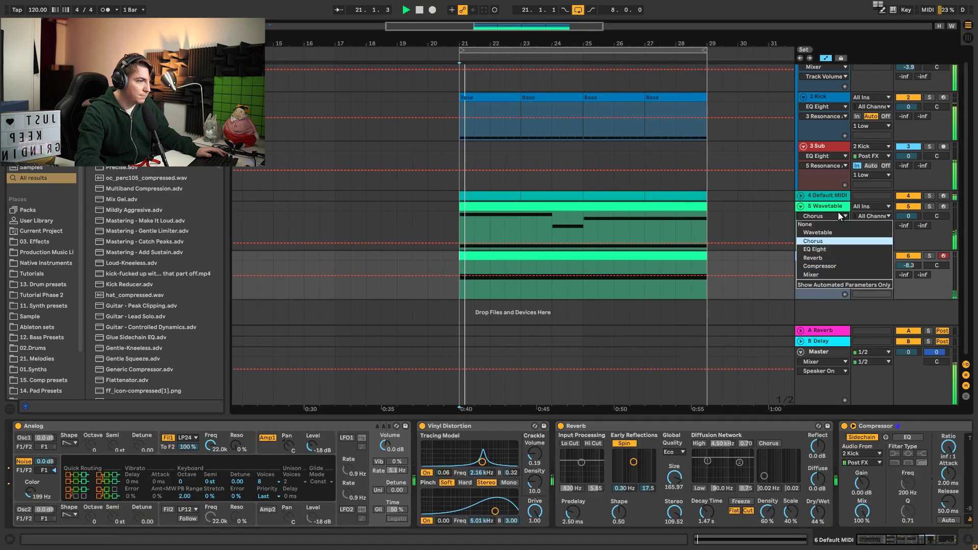
{"action": "key", "text": "space"}
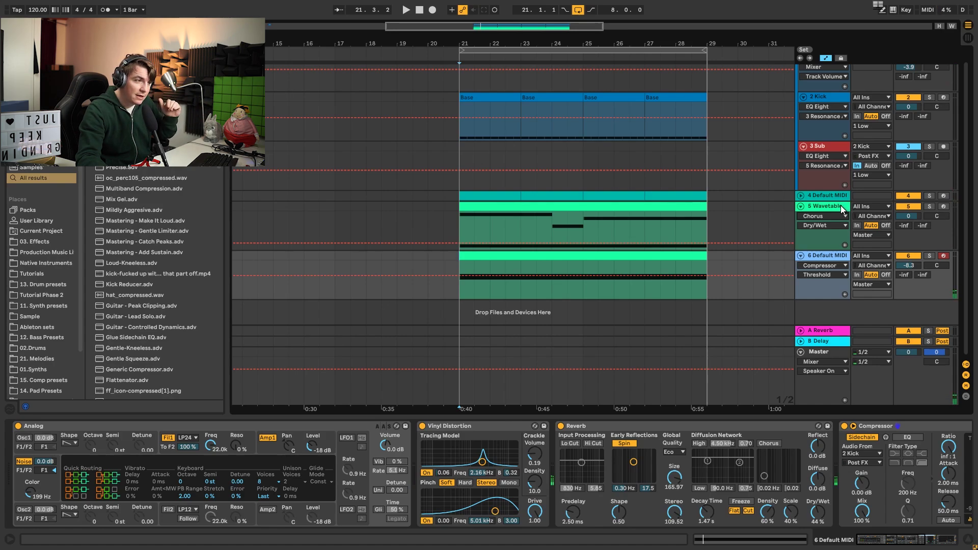
{"action": "left_click", "coordinate": [840, 206]}
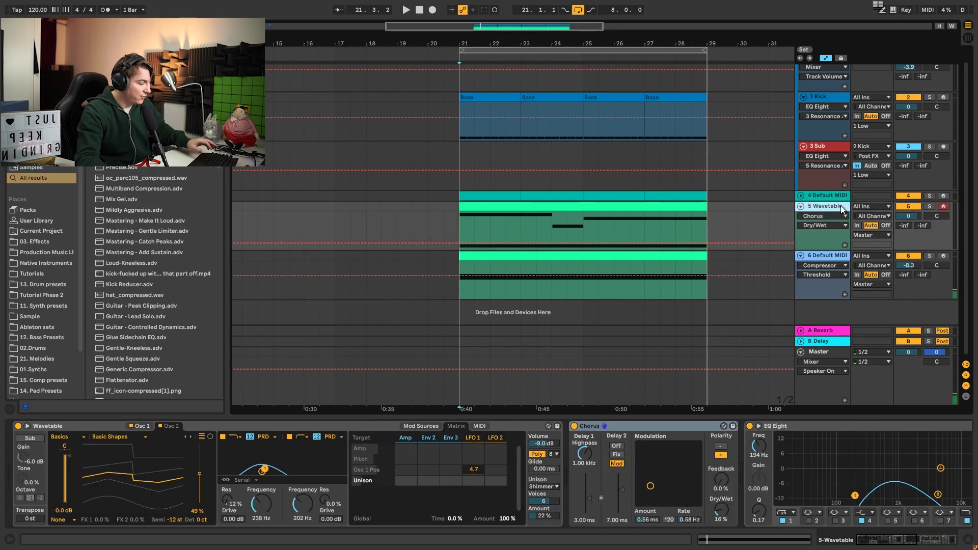
{"action": "key", "text": "ctrl+d"}
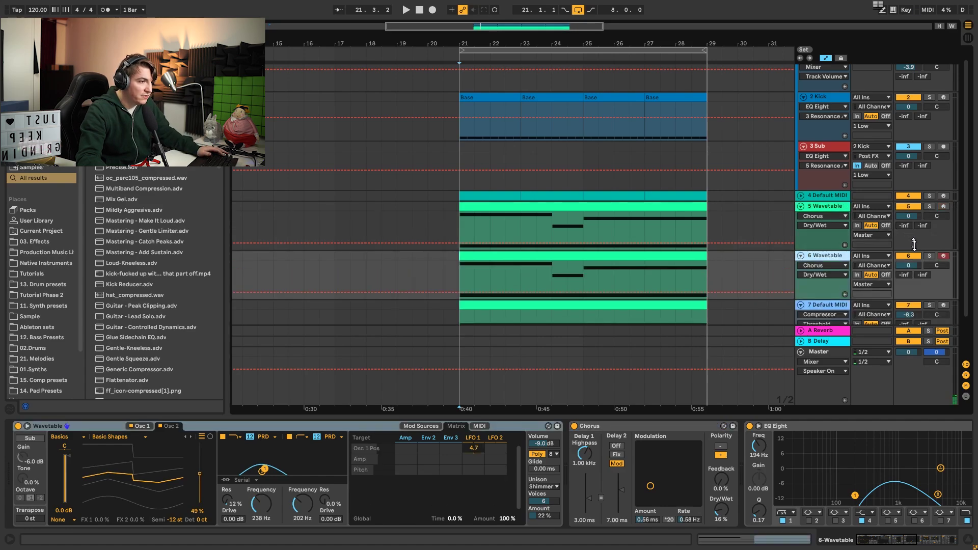
Step: Play the loop with the duplicated Wavetable track soloed, and set its oscillator 2 to 94% wave position and -1 st transposition
{"action": "key", "text": "space"}
{"action": "left_click", "coordinate": [930, 255]}
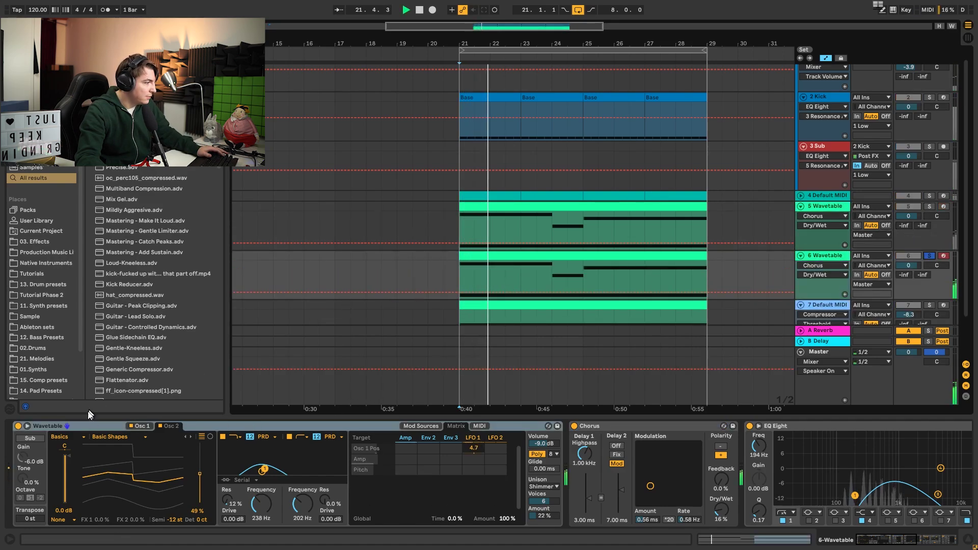
{"action": "left_click_drag", "start_coordinate": [200, 475], "coordinate": [200, 447]}
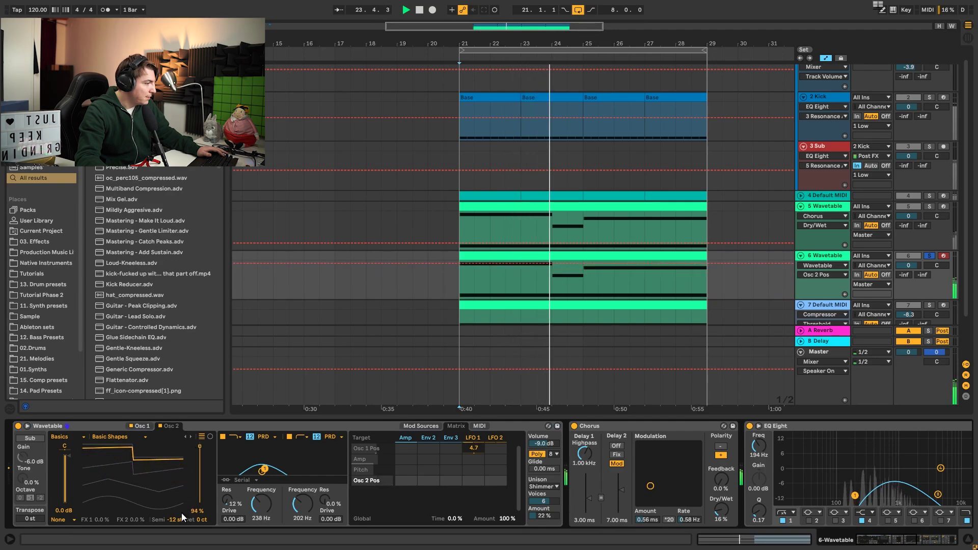
{"action": "left_click_drag", "start_coordinate": [177, 521], "coordinate": [177, 509]}
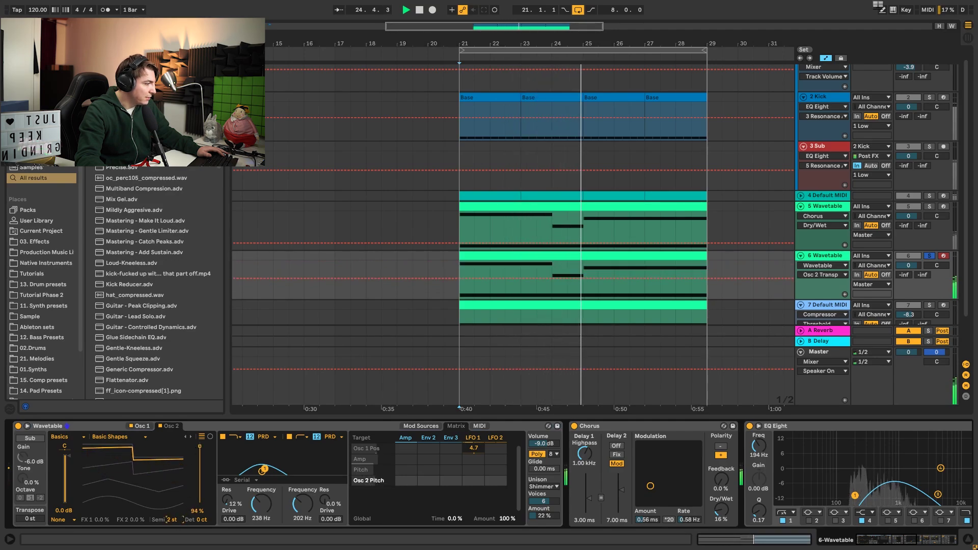
{"action": "left_click", "coordinate": [142, 426]}
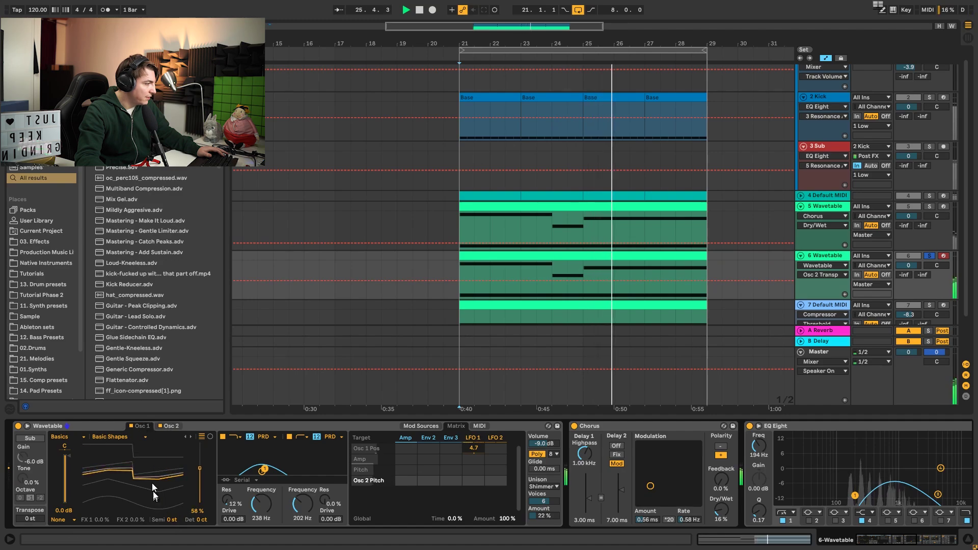
{"action": "left_click", "coordinate": [167, 421]}
{"action": "left_click", "coordinate": [164, 425]}
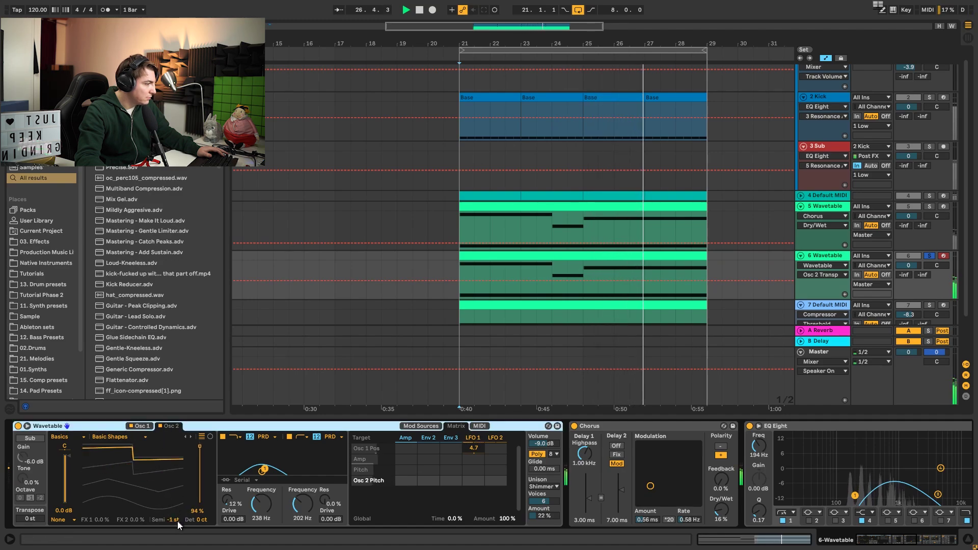
Step: Transpose oscillator 1 of the duplicated Wavetable to 12 st and set the filter 1 frequency to 676 Hz
{"action": "left_click", "coordinate": [148, 426]}
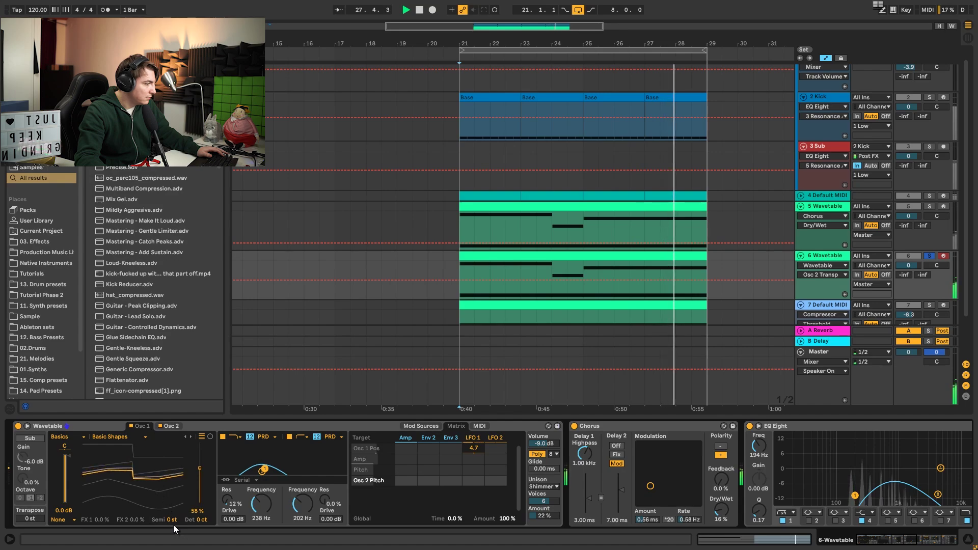
{"action": "left_click_drag", "start_coordinate": [172, 520], "coordinate": [154, 460]}
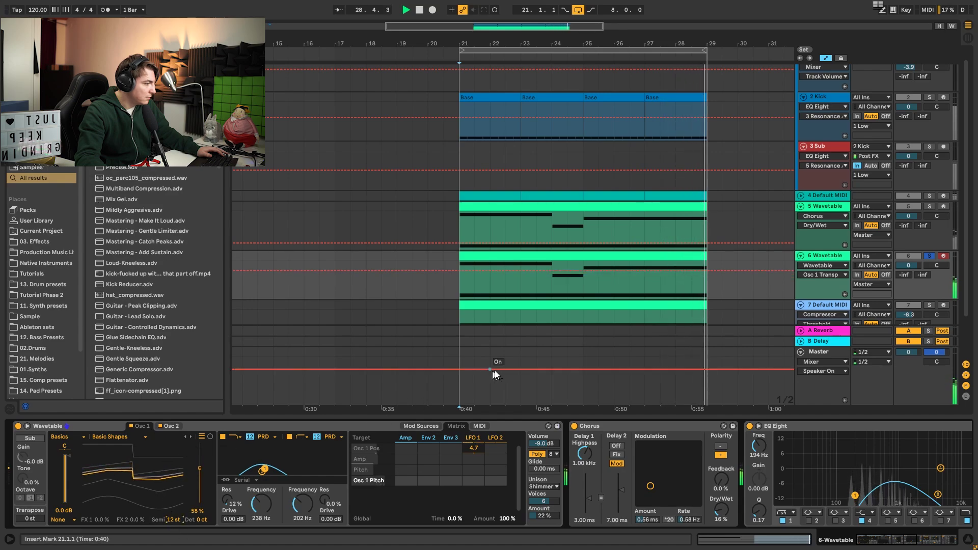
{"action": "left_click_drag", "start_coordinate": [267, 505], "coordinate": [267, 484]}
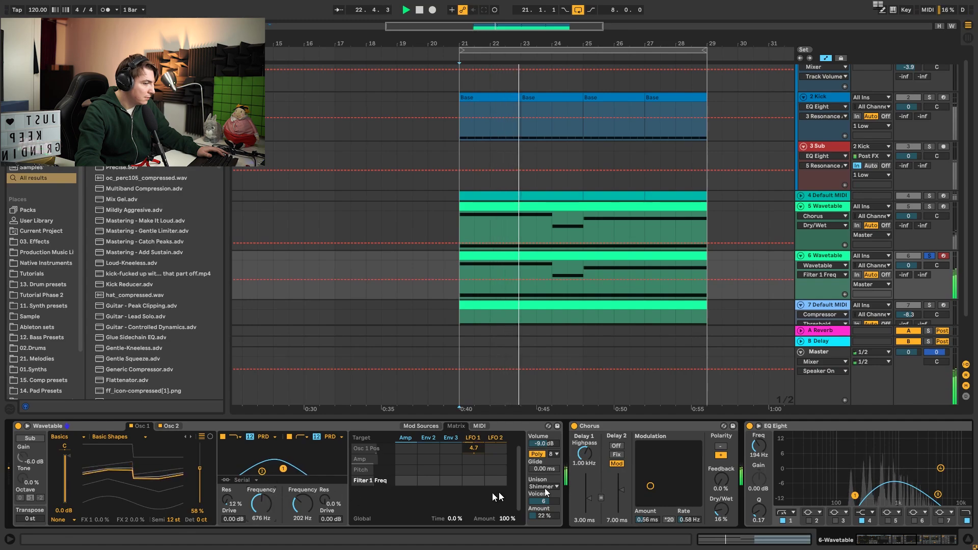
Step: Unsolo the duplicate at -11.9 dB volume and set its EQ Eight low cut to 742 Hz, Q 0.10, and high cut to 7.42 kHz
{"action": "left_click_drag", "start_coordinate": [883, 540], "coordinate": [895, 539]}
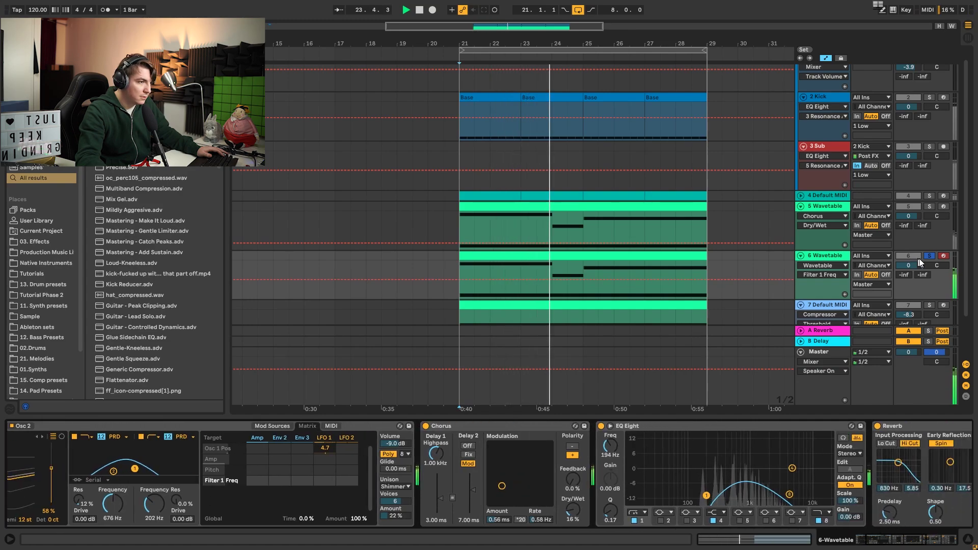
{"action": "mouse_move", "coordinate": [920, 262]}
{"action": "left_mouse_down"}
{"action": "mouse_move", "coordinate": [920, 286]}
{"action": "mouse_move", "coordinate": [909, 261]}
{"action": "left_mouse_up"}
{"action": "left_click_drag", "start_coordinate": [707, 495], "coordinate": [727, 499]}
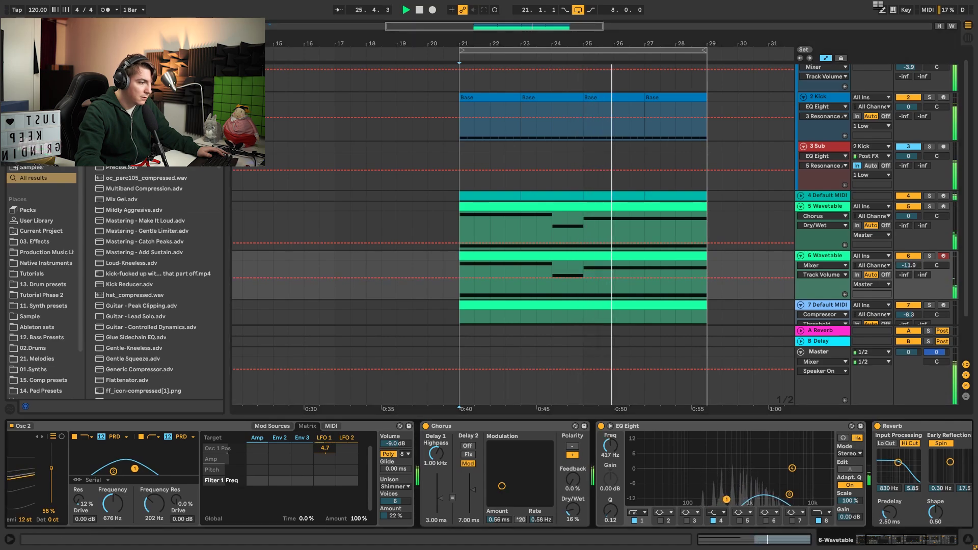
{"action": "left_click_drag", "start_coordinate": [789, 495], "coordinate": [800, 493]}
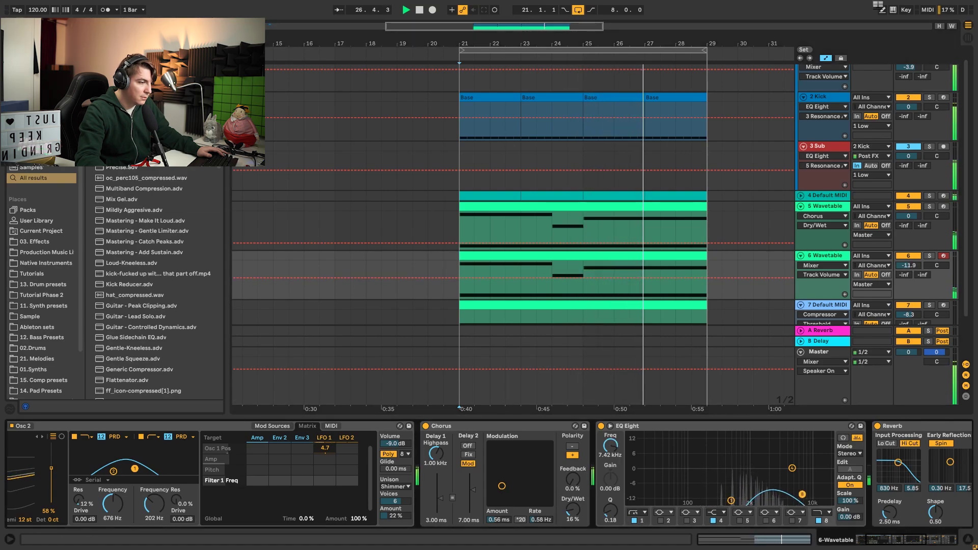
{"action": "left_click_drag", "start_coordinate": [731, 500], "coordinate": [742, 502]}
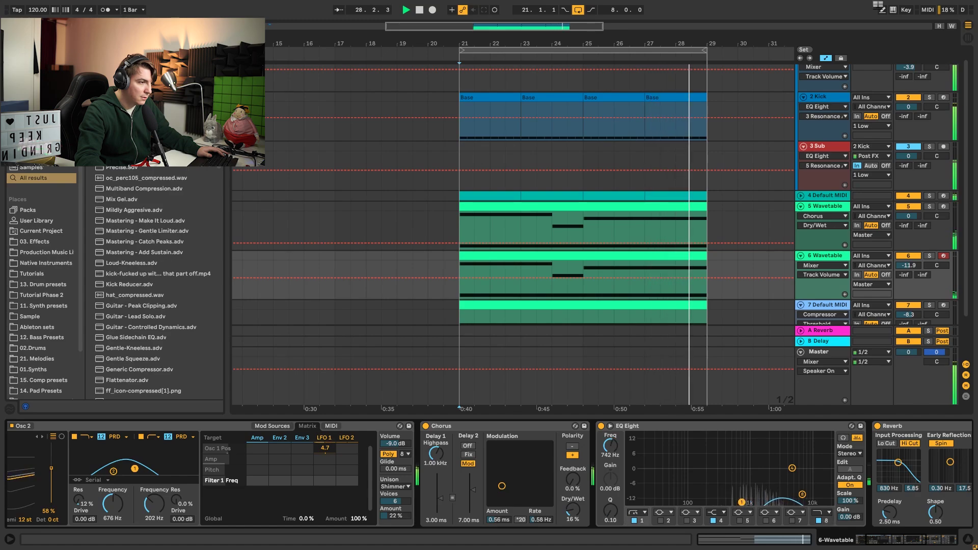
Step: Briefly mute the duplicated Wavetable track for comparison, and raise its EQ Eight high cut to 13.5 kHz with Q 0.27
{"action": "left_click", "coordinate": [914, 257]}
{"action": "left_click", "coordinate": [914, 256]}
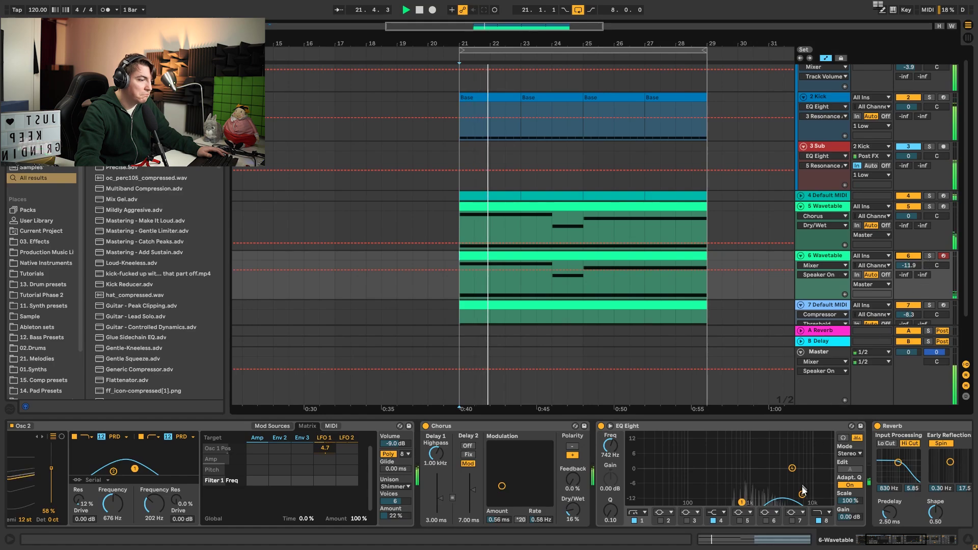
{"action": "left_click_drag", "start_coordinate": [803, 491], "coordinate": [808, 492]}
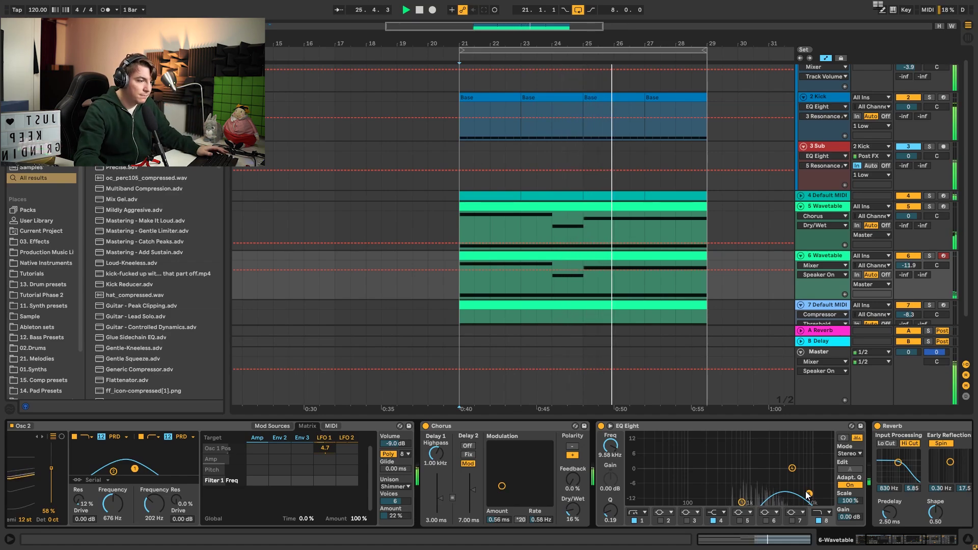
{"action": "left_click_drag", "start_coordinate": [807, 494], "coordinate": [818, 490]}
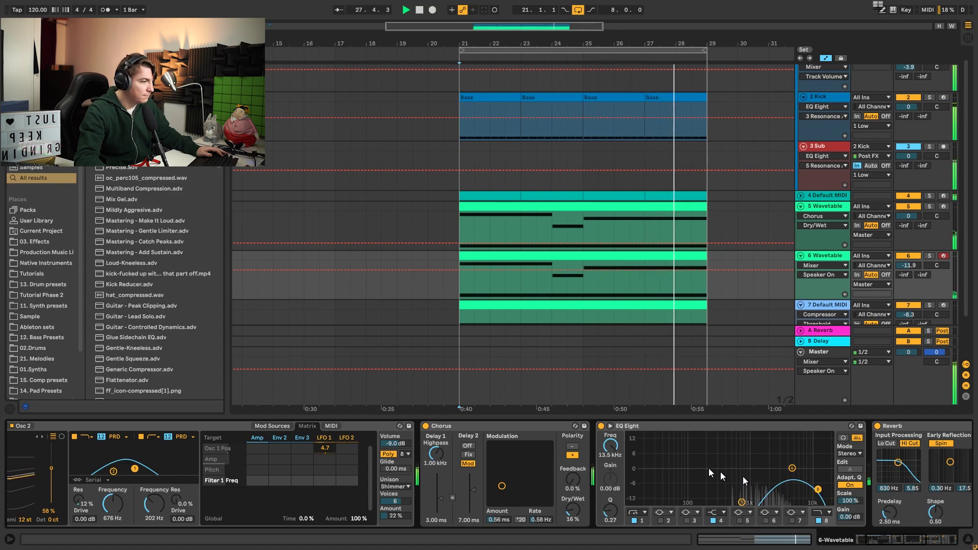
Step: Collapse all arrangement tracks and stop playback
{"action": "left_click", "coordinate": [802, 207], "text": "alt"}
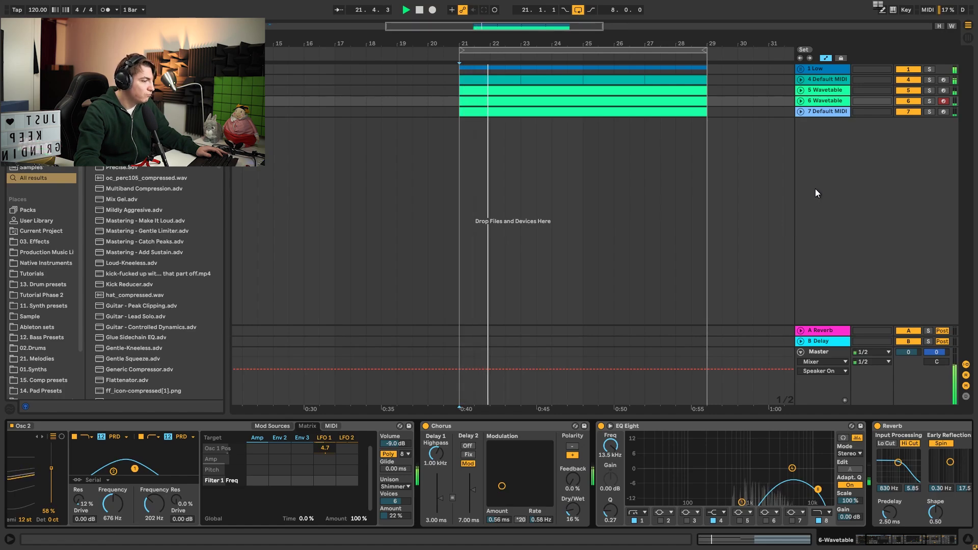
{"action": "left_click", "coordinate": [425, 9]}
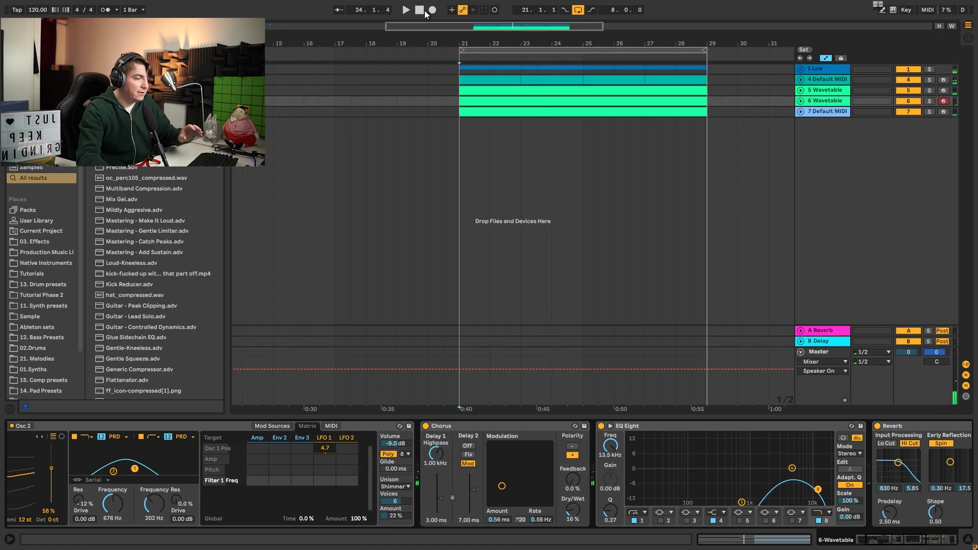